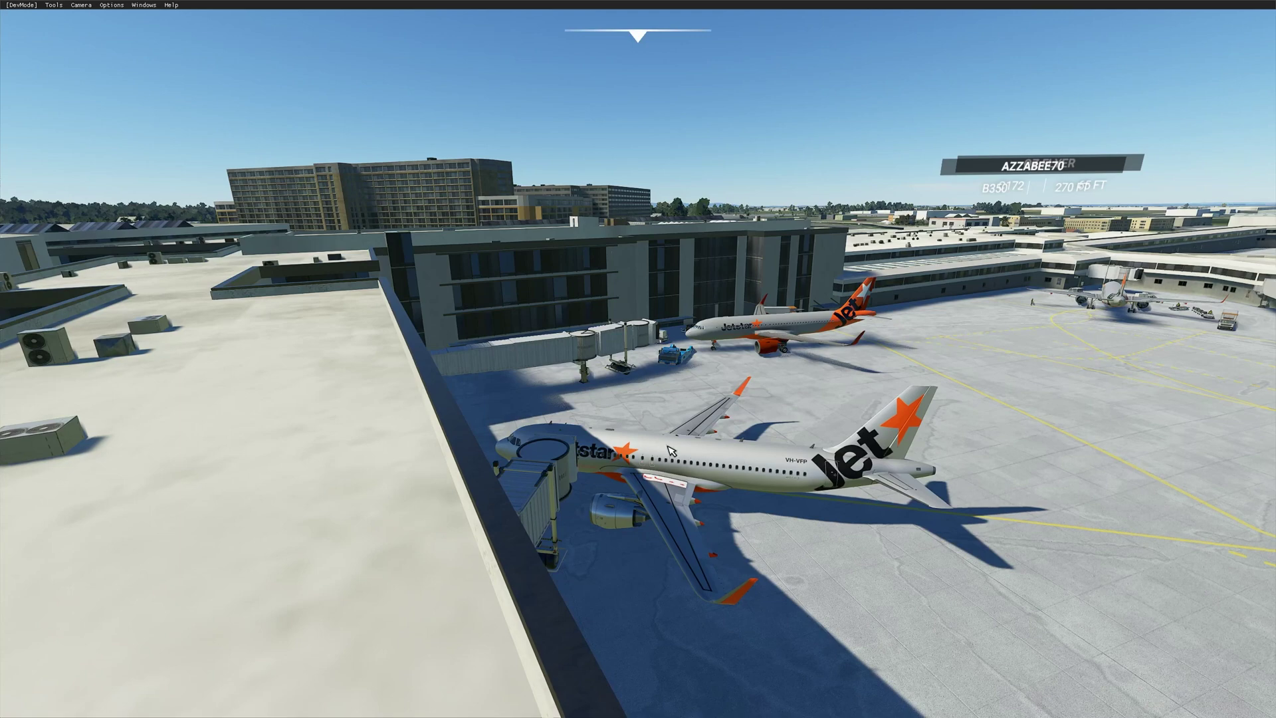
pyautogui.press('a')
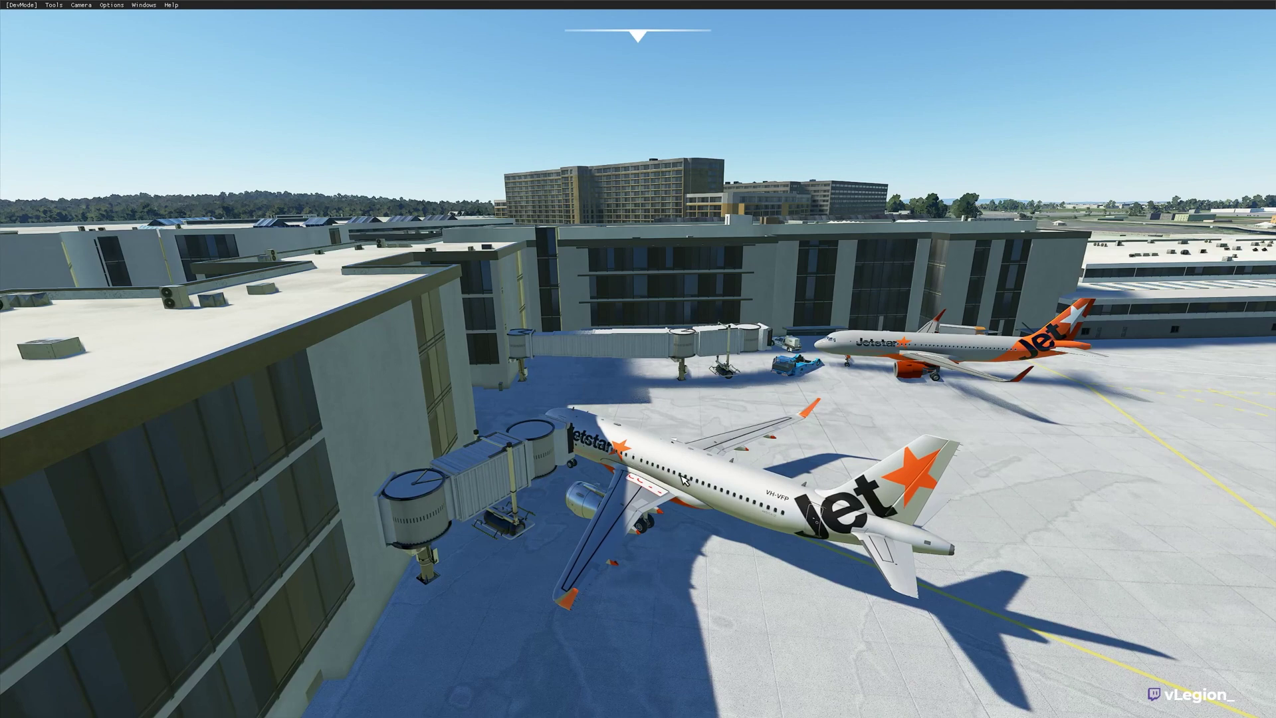
pyautogui.press('f')
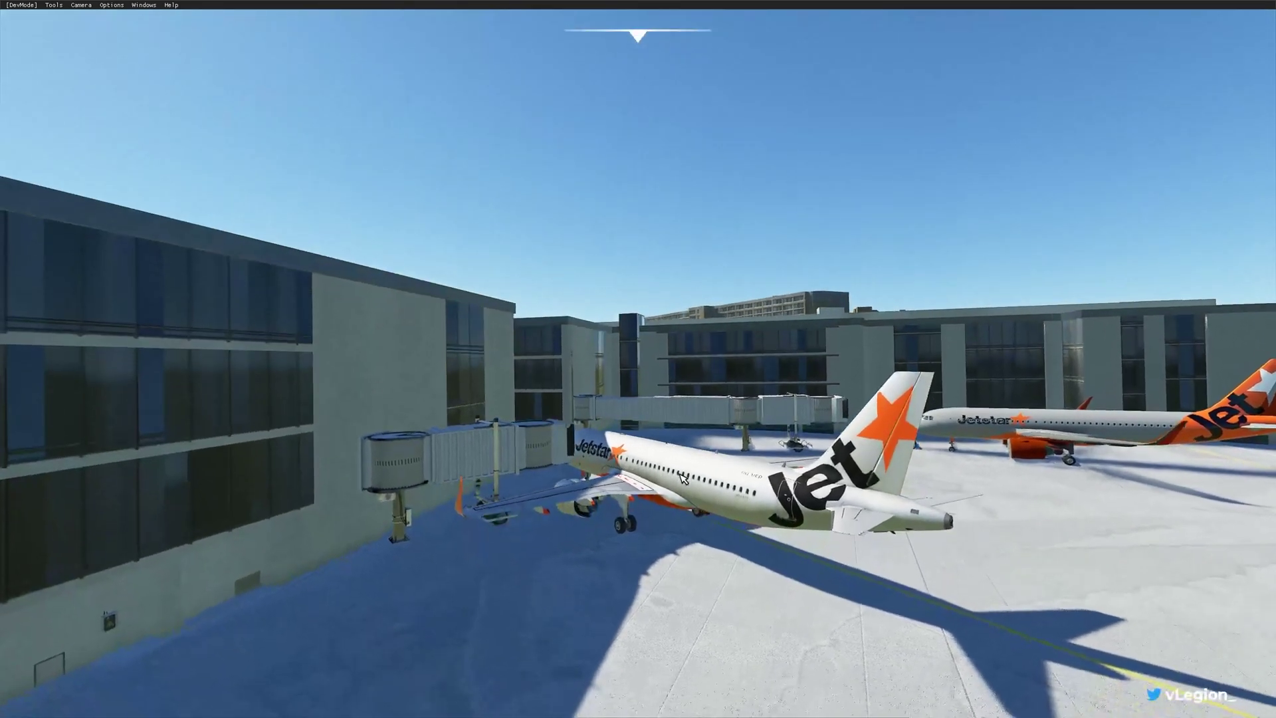
pyautogui.press('f')
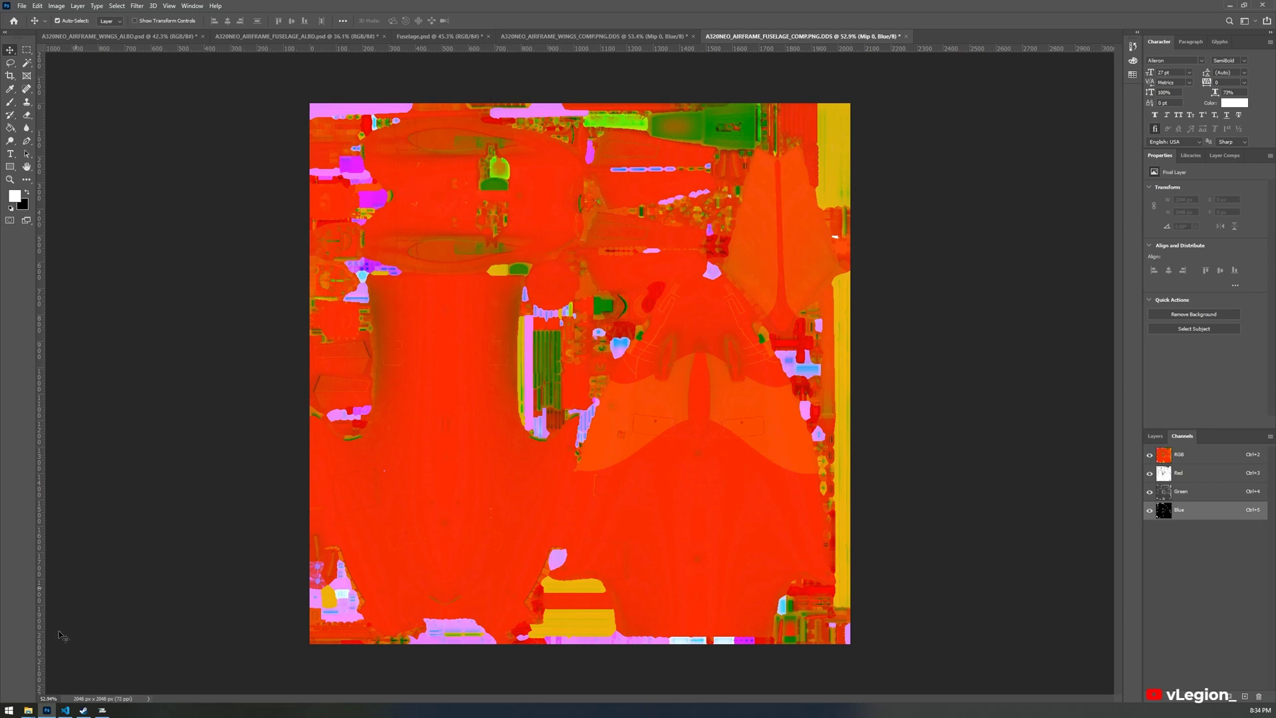
# From the TEXTURE.JETSTAR2 folder, open A320NEO_AIRFRAME_FUSELAGE_COMP.PNG.DDS.json in the code editor to read its flags, and close it.
pyautogui.moveTo(28, 709)
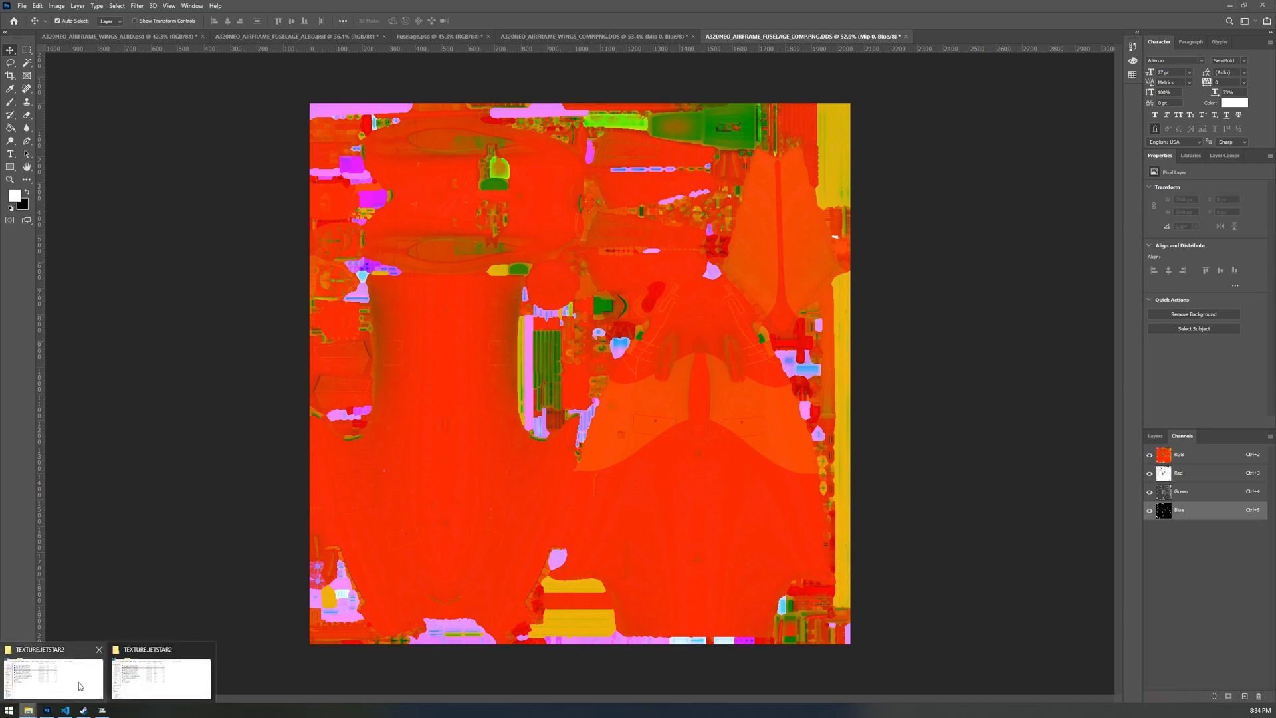
pyautogui.click(182, 666)
pyautogui.moveTo(1032, 210); pyautogui.dragTo(725, 154)
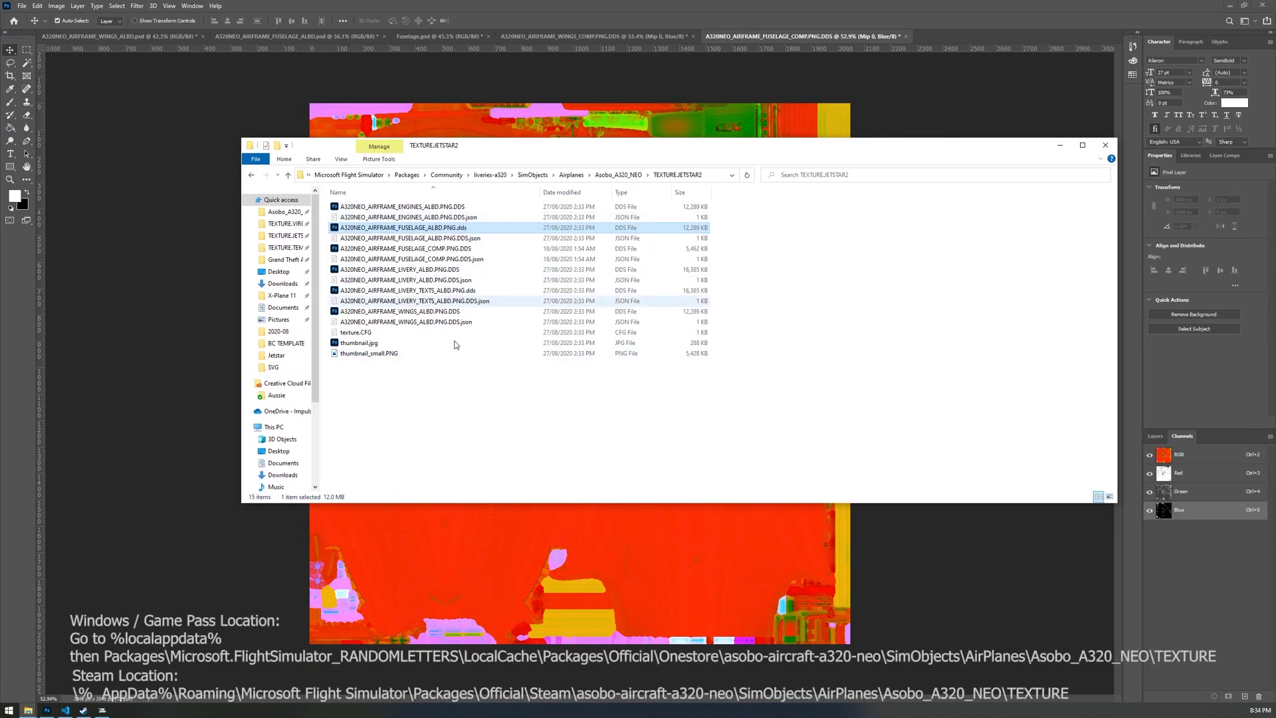
pyautogui.click(574, 459)
pyautogui.click(439, 249)
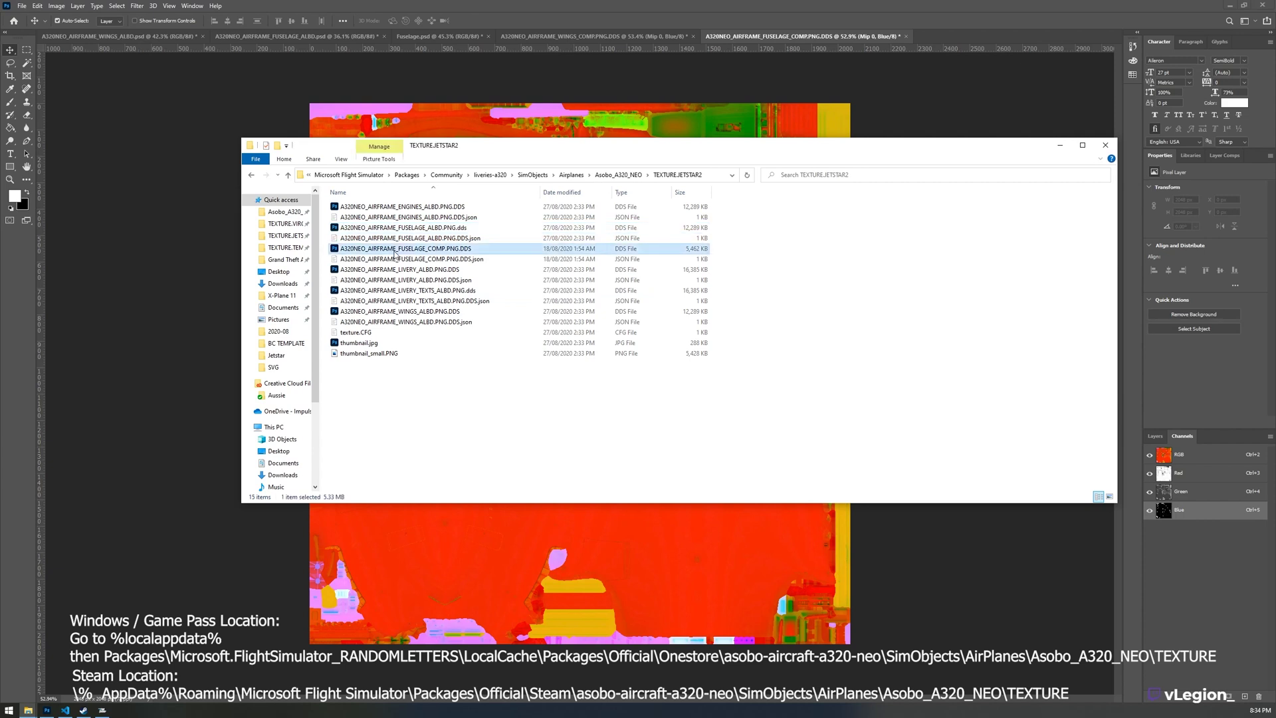
pyautogui.click(456, 260)
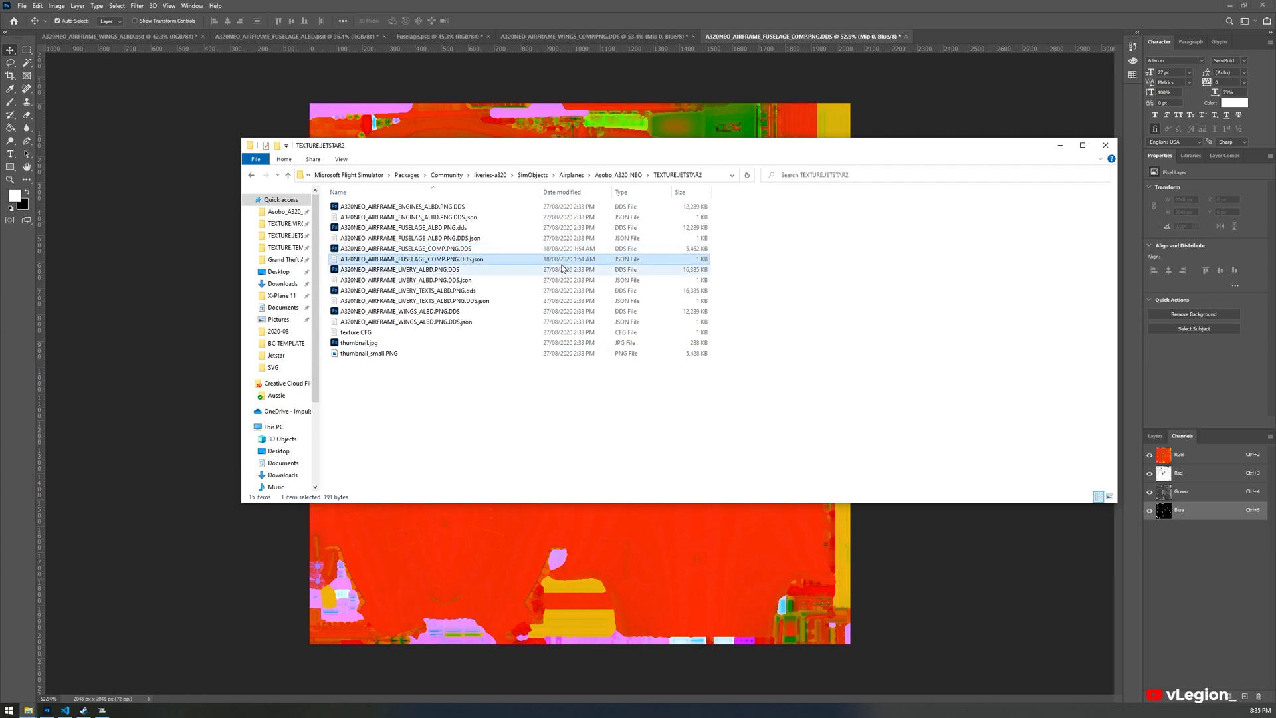
pyautogui.doubleClick(419, 259)
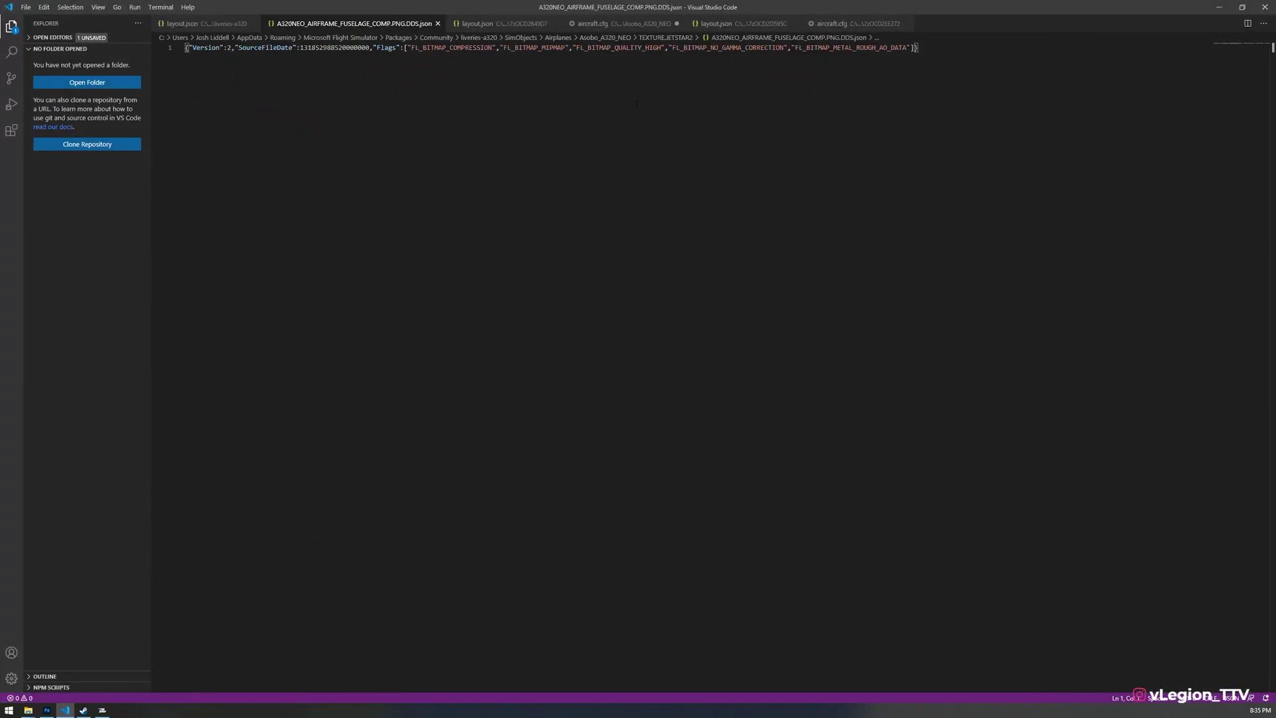
pyautogui.click(437, 24)
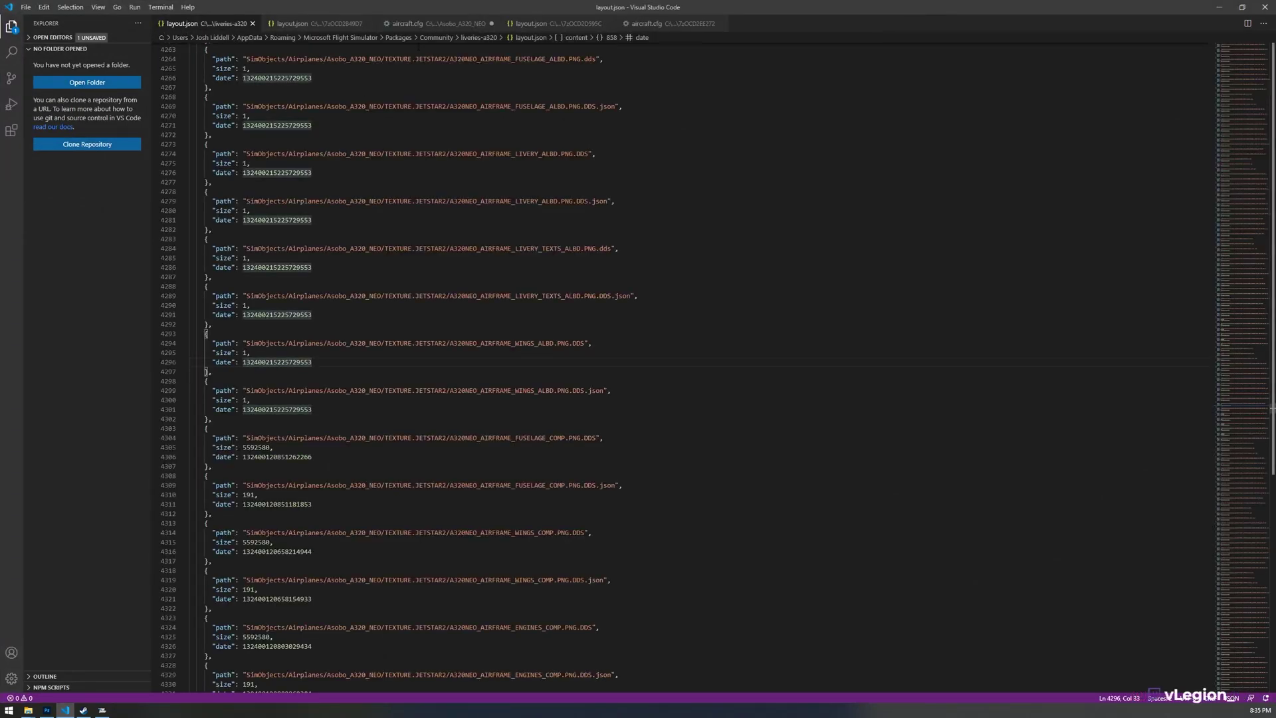
# Examine the layout.json entry for the JETSTAR2 texture A320NEO_AIRFRAME_WINGS_ALBD.PNG.DDS, including its path, size and date.
pyautogui.click(364, 354)
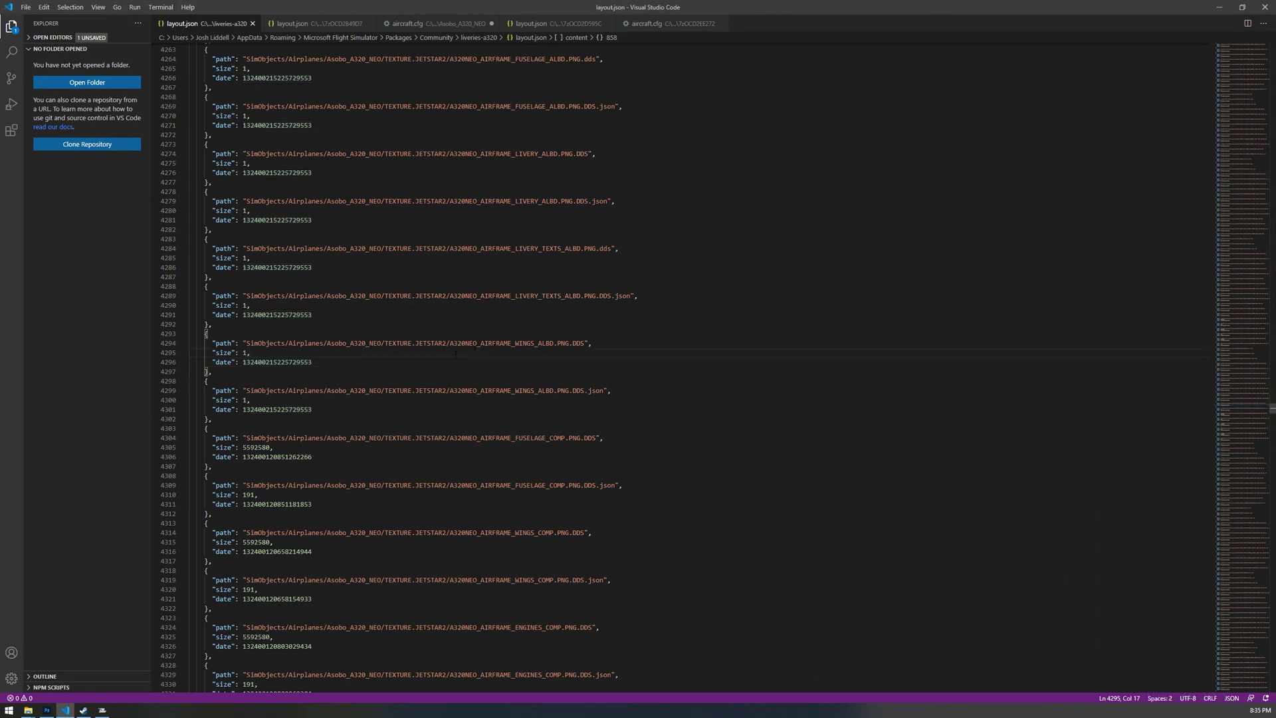
pyautogui.moveTo(212, 371); pyautogui.dragTo(213, 326)
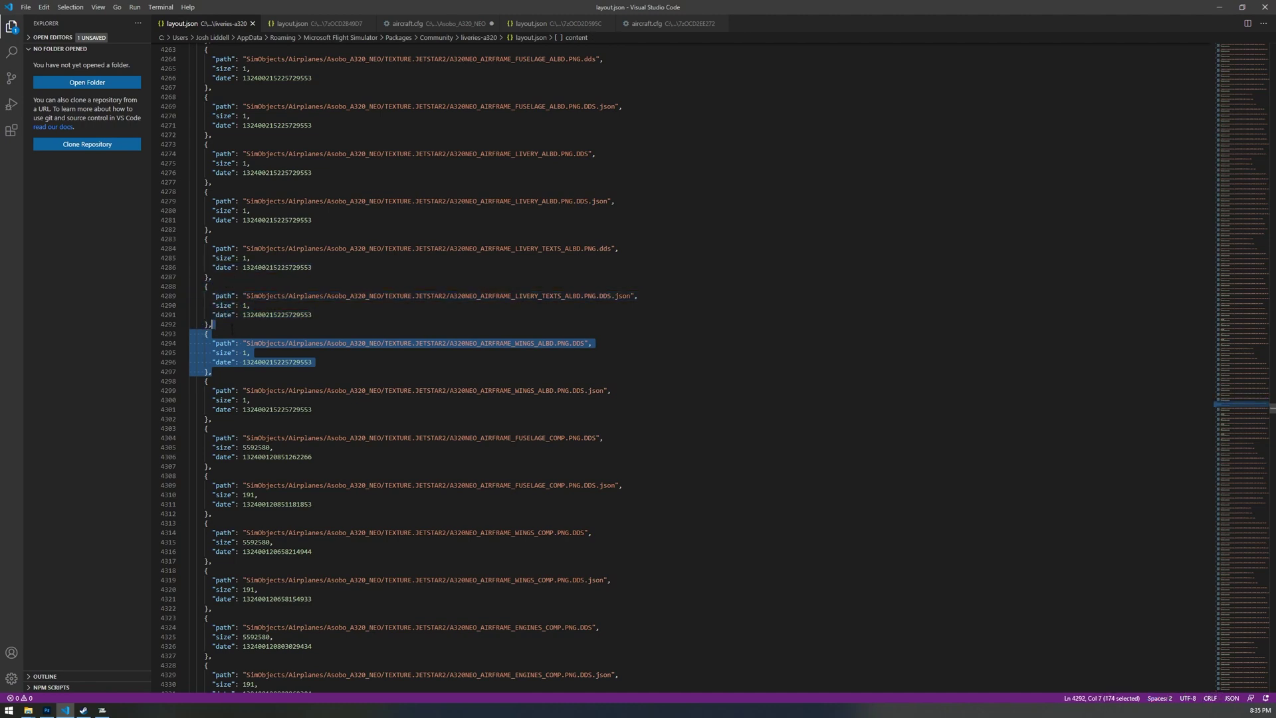
pyautogui.click(512, 353)
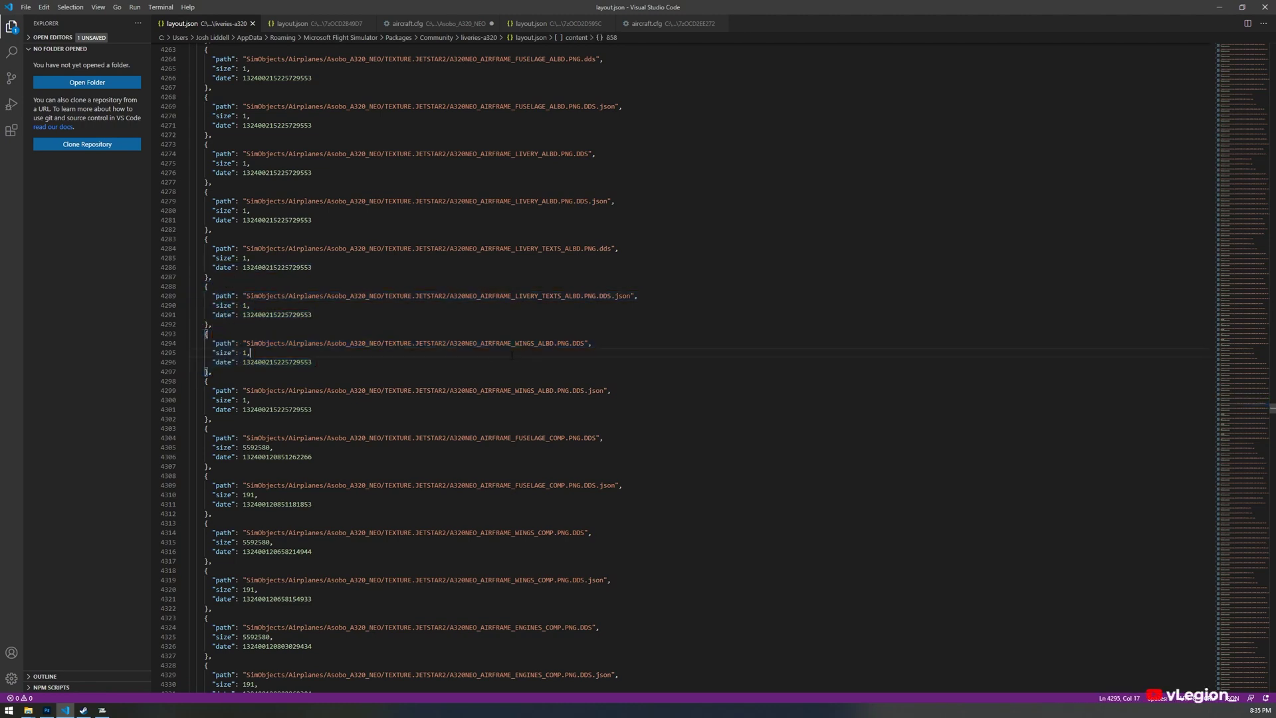
pyautogui.click(364, 360)
pyautogui.moveTo(385, 343); pyautogui.dragTo(562, 343)
# Examine the layout.json entries for the JETSTAR2 fuselage COMP texture and its matching JSON file.
pyautogui.scroll(-2, 530, 376)
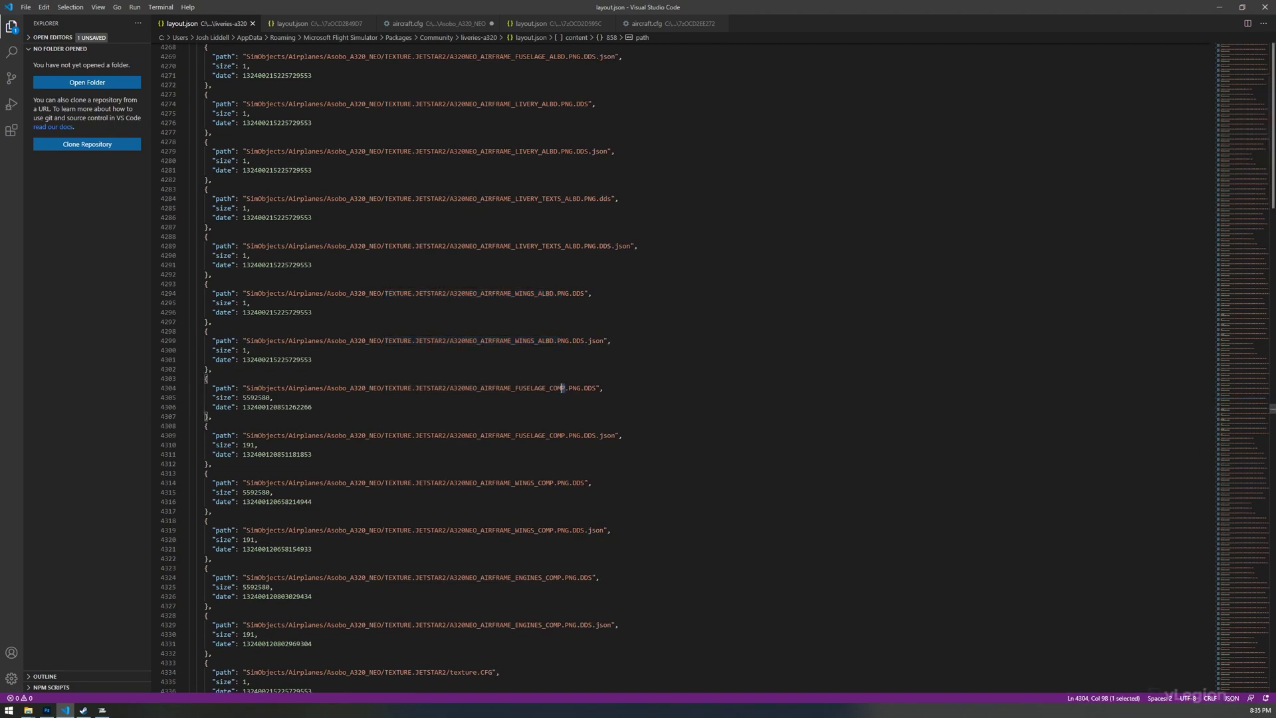
pyautogui.moveTo(566, 388); pyautogui.dragTo(219, 378)
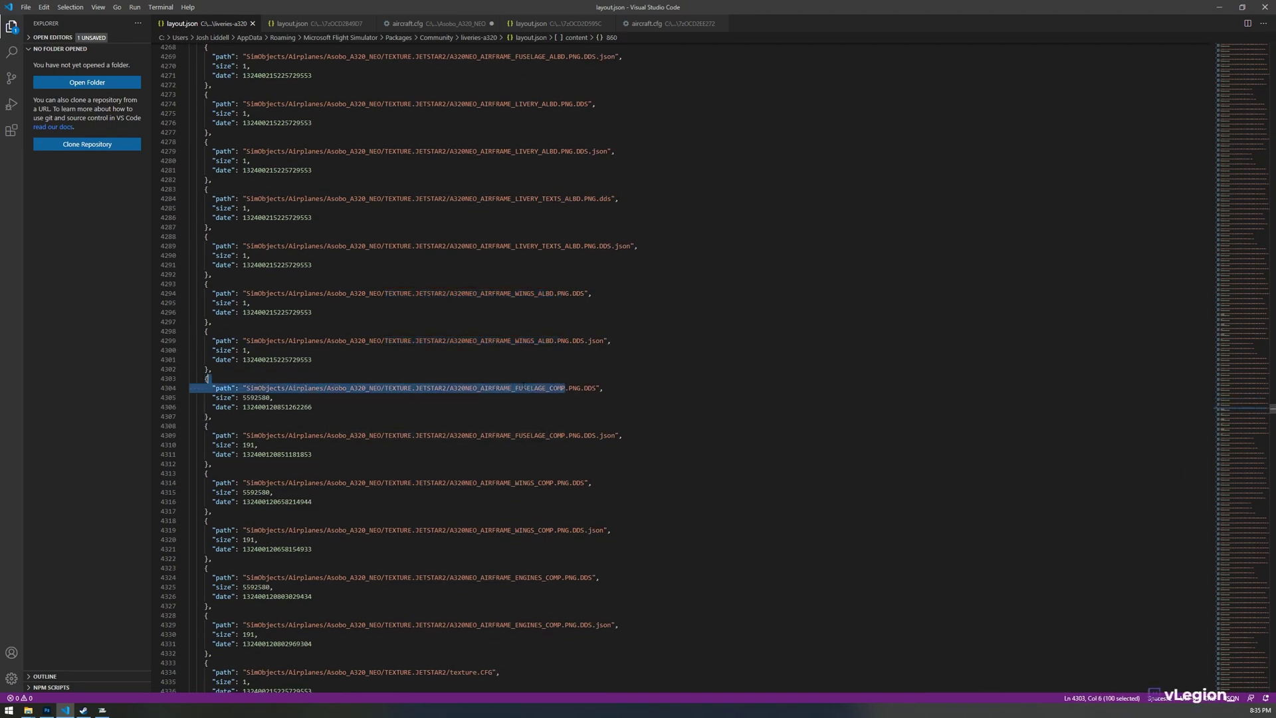
pyautogui.click(523, 388)
pyautogui.moveTo(600, 388); pyautogui.dragTo(215, 388)
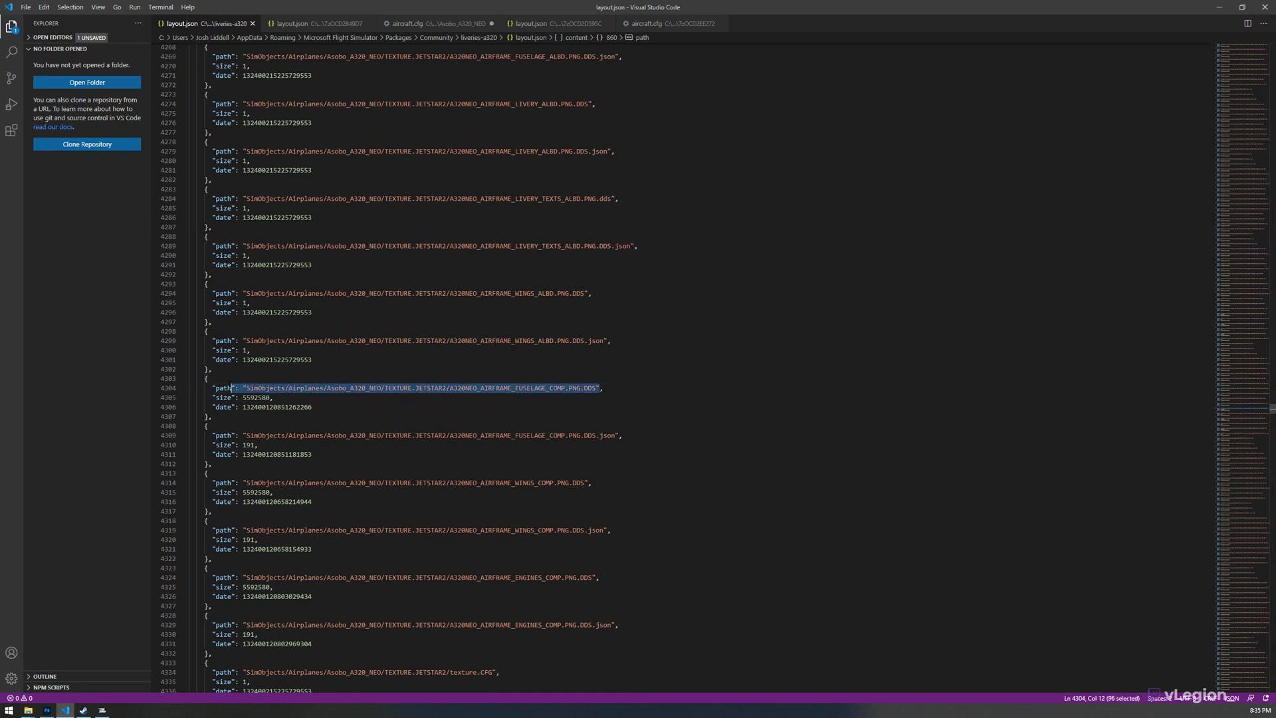
pyautogui.moveTo(615, 435); pyautogui.dragTo(208, 435)
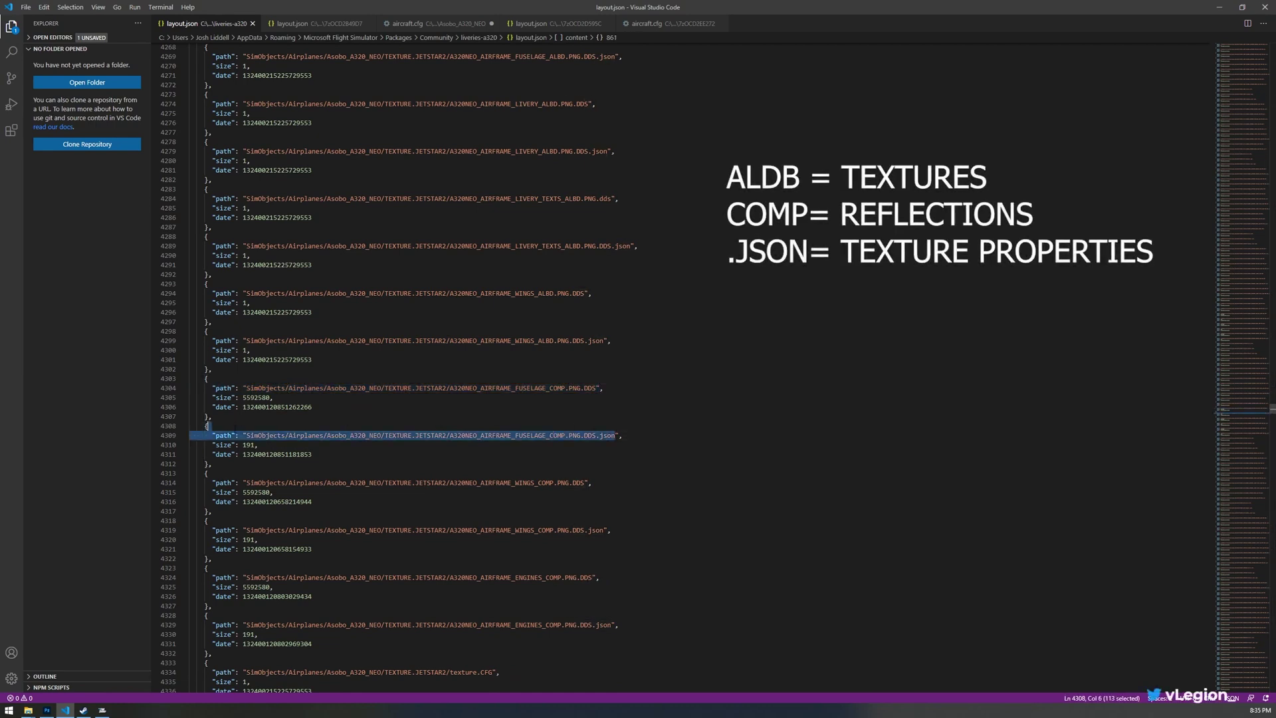
pyautogui.doubleClick(276, 466)
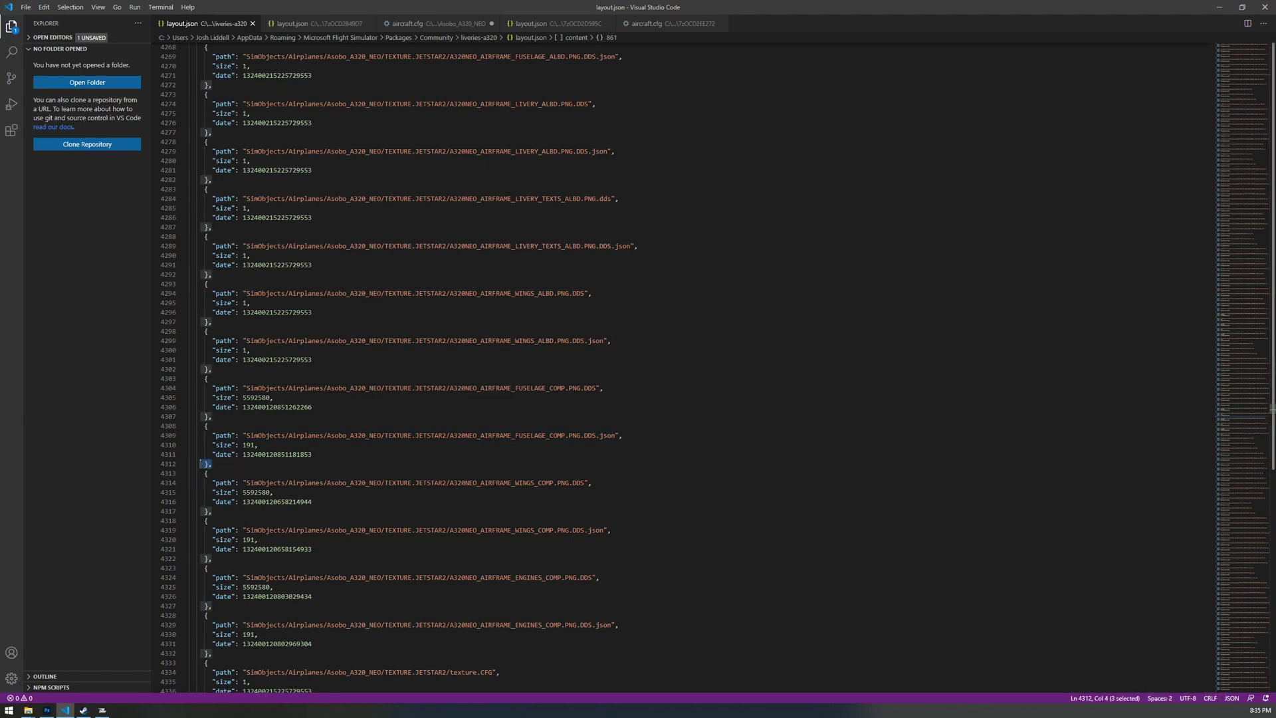
pyautogui.moveTo(211, 463); pyautogui.dragTo(207, 235)
pyautogui.moveTo(323, 222); pyautogui.dragTo(205, 236)
pyautogui.click(327, 412)
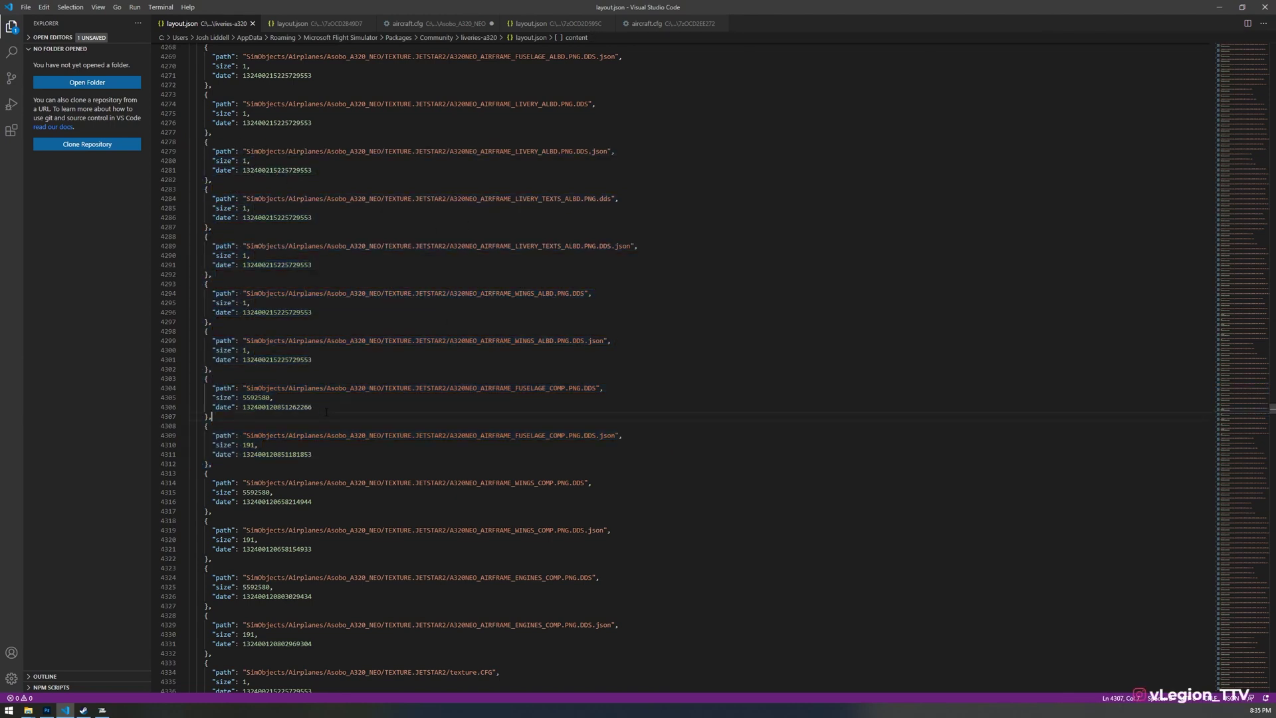
# In aircraft.cfg, examine the extent and FLTSIM numbering of the Air New Zealand Black Livery and White Livery blocks.
pyautogui.click(431, 25)
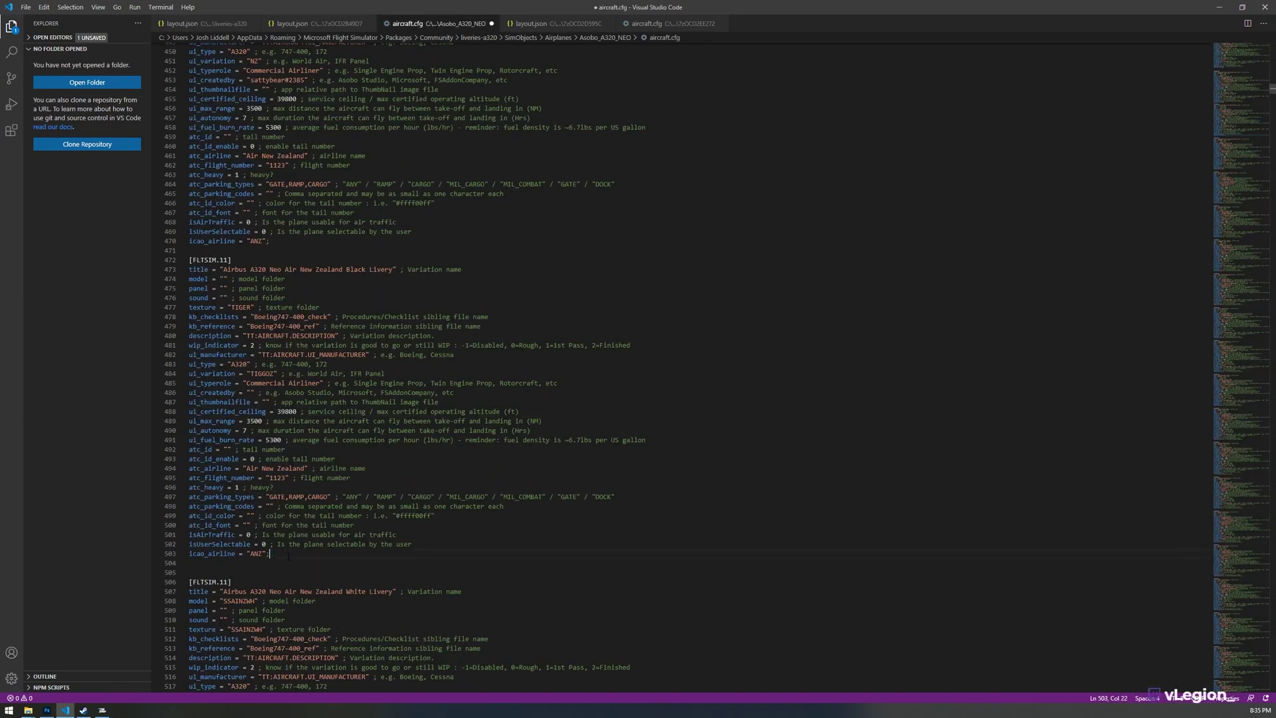
pyautogui.keyDown('shift'); pyautogui.click(226, 449); pyautogui.keyUp('shift')
pyautogui.moveTo(226, 449); pyautogui.dragTo(233, 260)
pyautogui.click(214, 269)
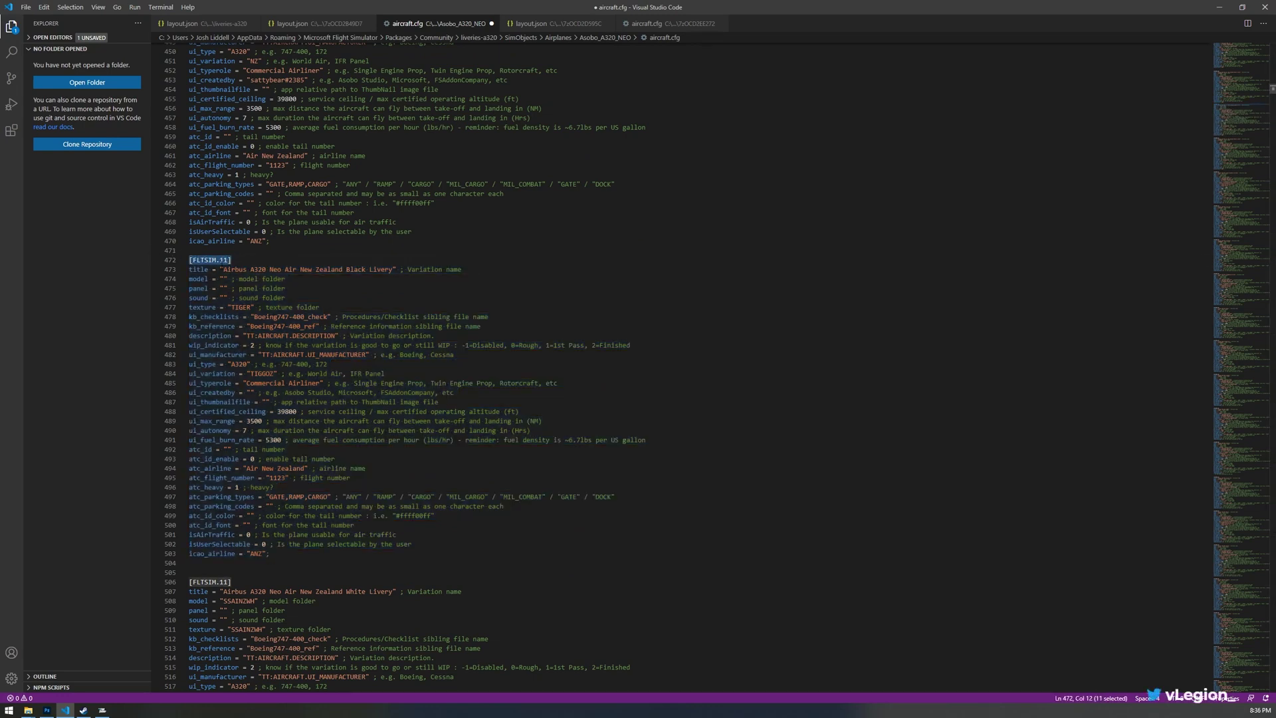
pyautogui.moveTo(232, 581); pyautogui.dragTo(188, 582)
pyautogui.click(435, 553)
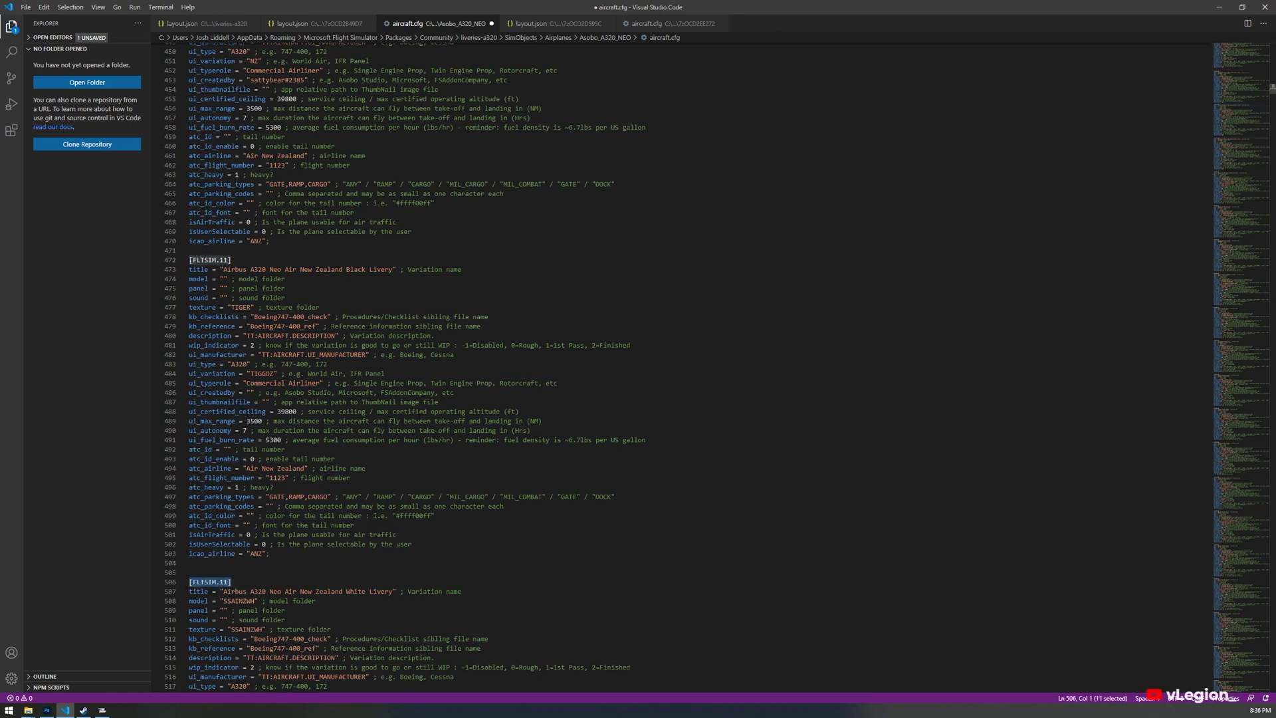
pyautogui.moveTo(412, 544); pyautogui.dragTo(190, 260)
pyautogui.click(232, 260)
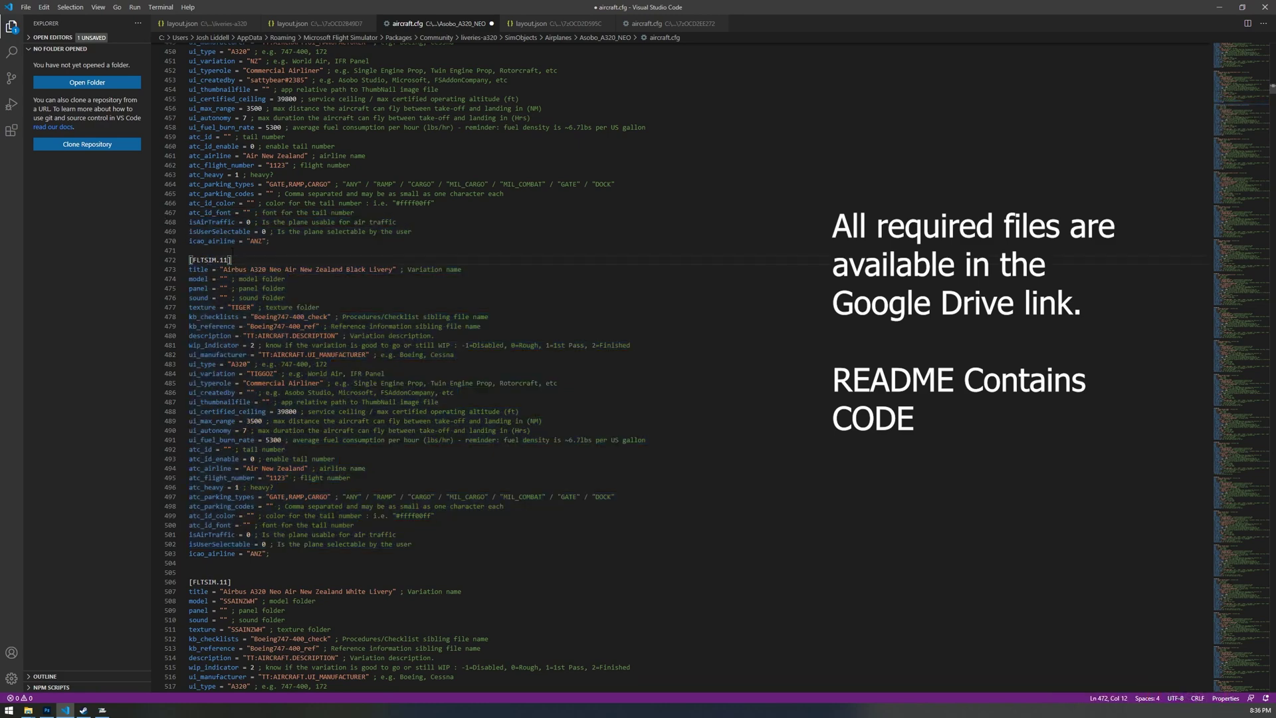
pyautogui.click(226, 582)
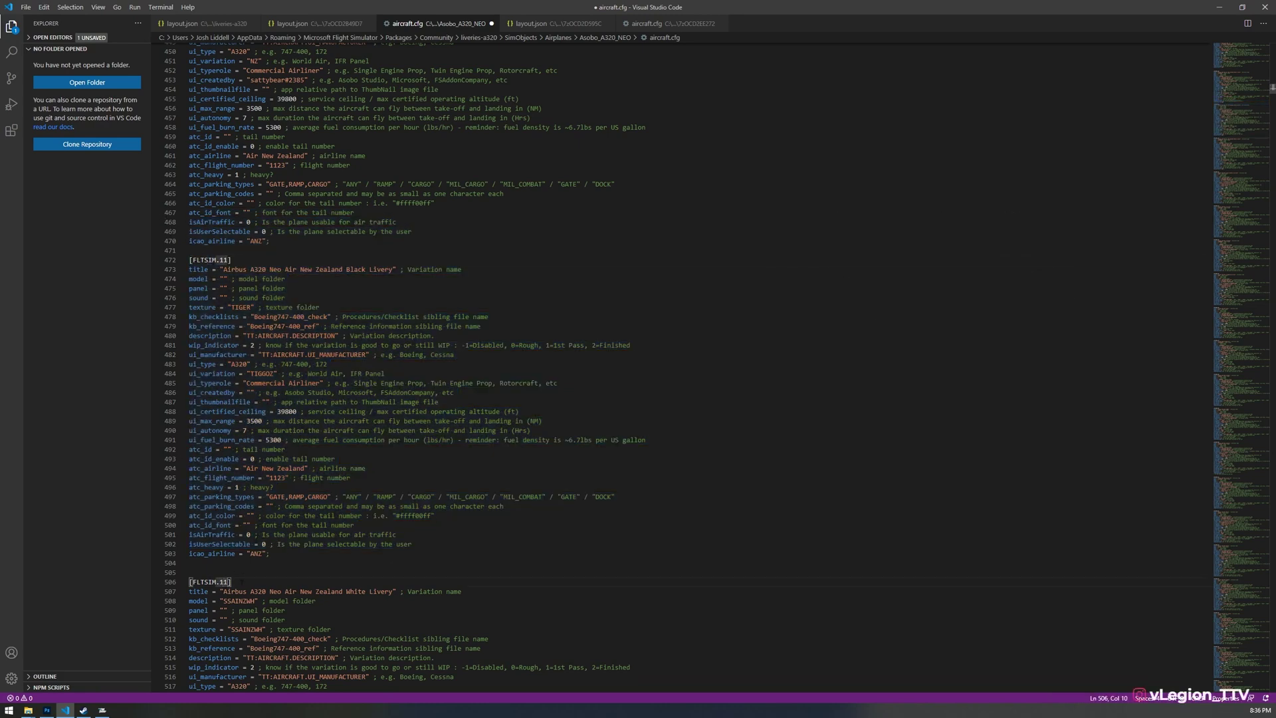
# Review the model, isUserSelectable, isAirTraffic and ui_variation settings in the Air New Zealand Black Livery block.
pyautogui.click(254, 287)
pyautogui.click(205, 278)
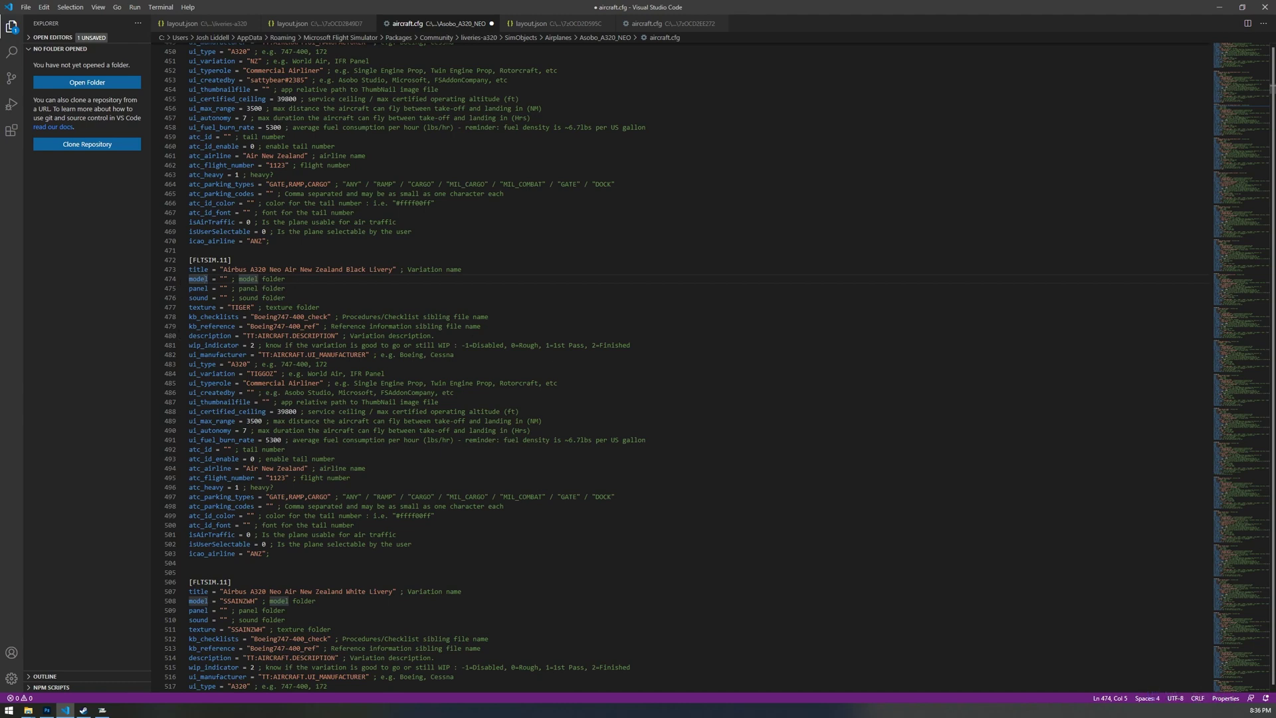
pyautogui.click(254, 543)
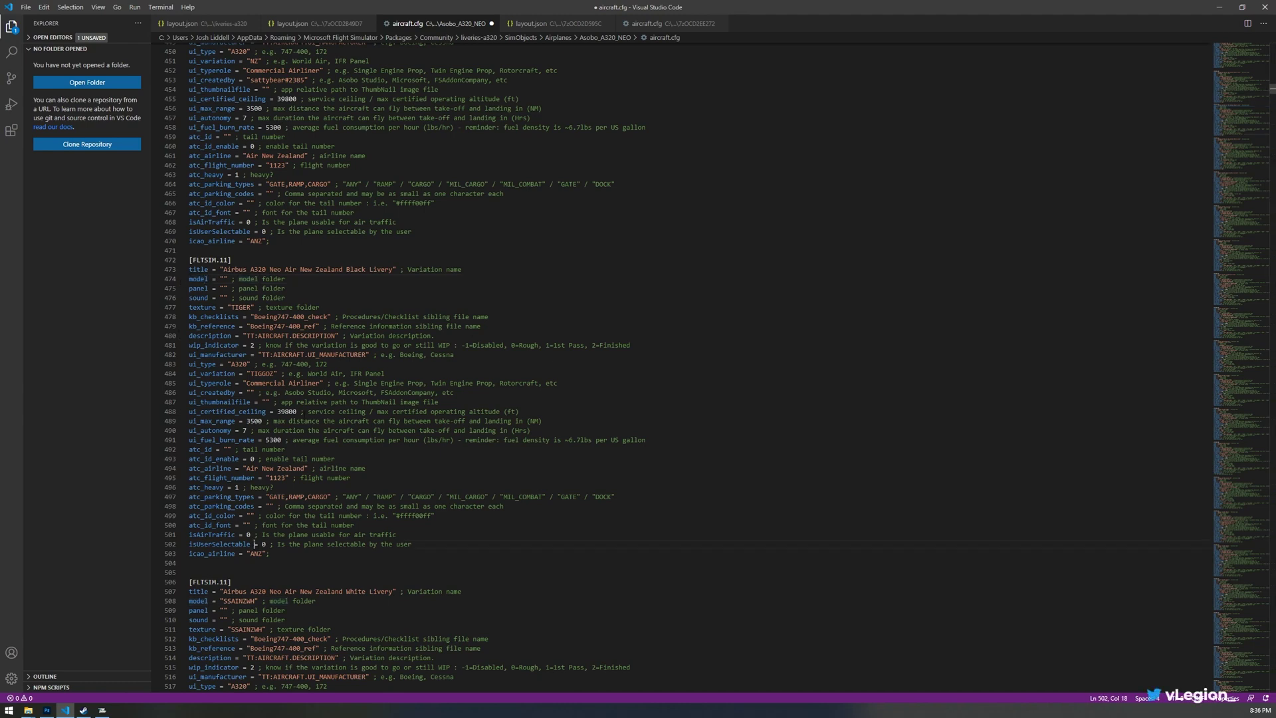
pyautogui.doubleClick(263, 543)
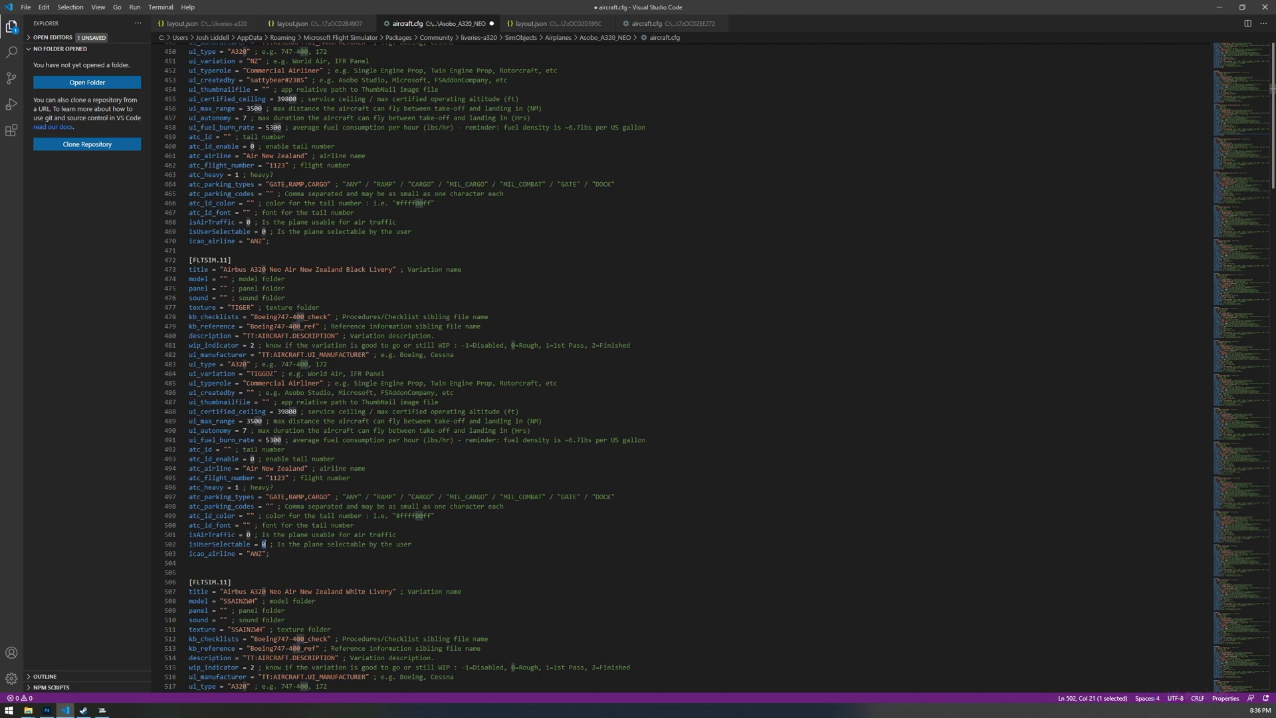
pyautogui.click(246, 525)
pyautogui.doubleClick(249, 535)
pyautogui.click(261, 373)
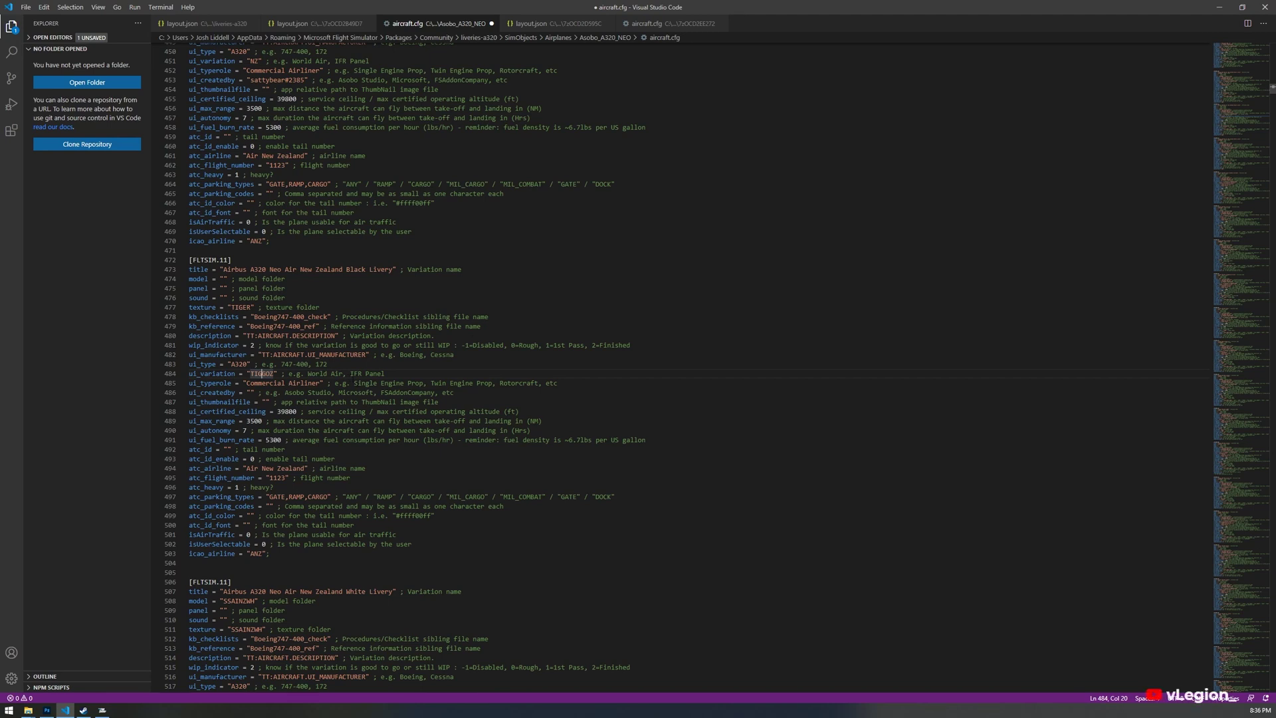
pyautogui.click(273, 374)
pyautogui.press('Up')
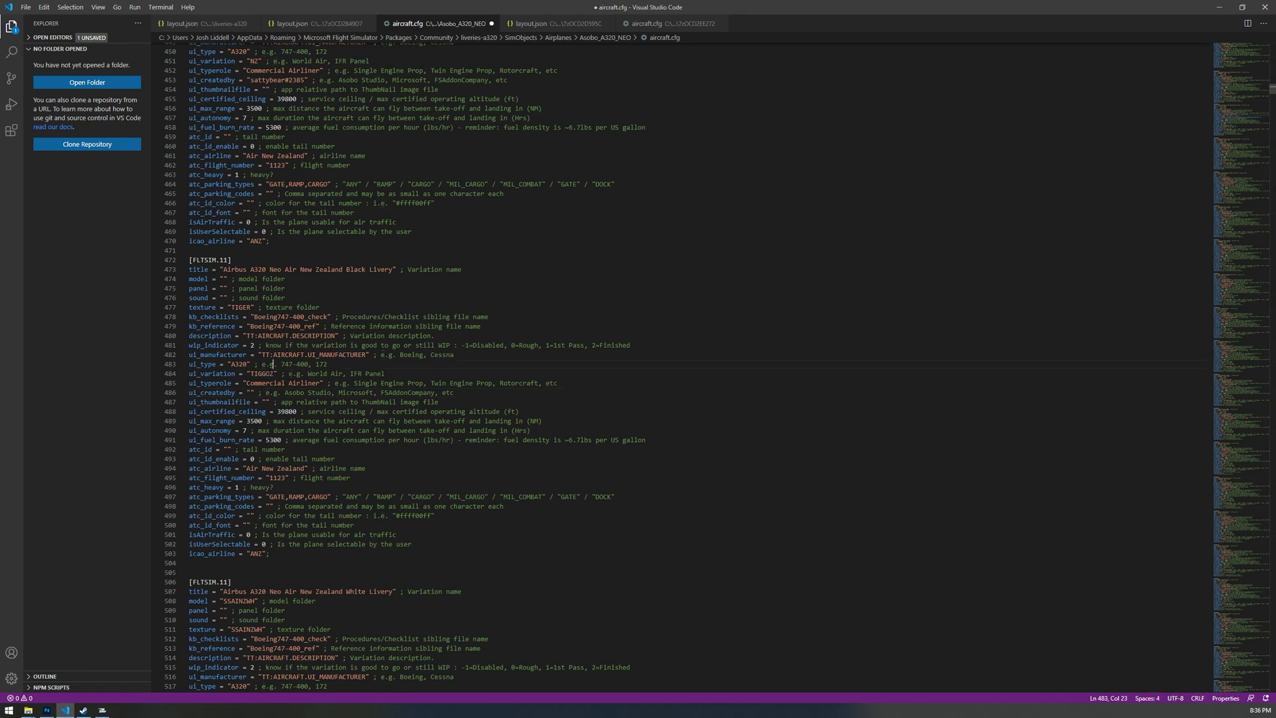
pyautogui.moveTo(270, 374); pyautogui.dragTo(250, 374)
pyautogui.click(283, 373)
# Set the Black Livery block's texture to JETSTAR2 and check it against the TEXTURE.JETSTAR2 folder name.
pyautogui.click(243, 307)
pyautogui.moveTo(254, 307); pyautogui.dragTo(238, 307)
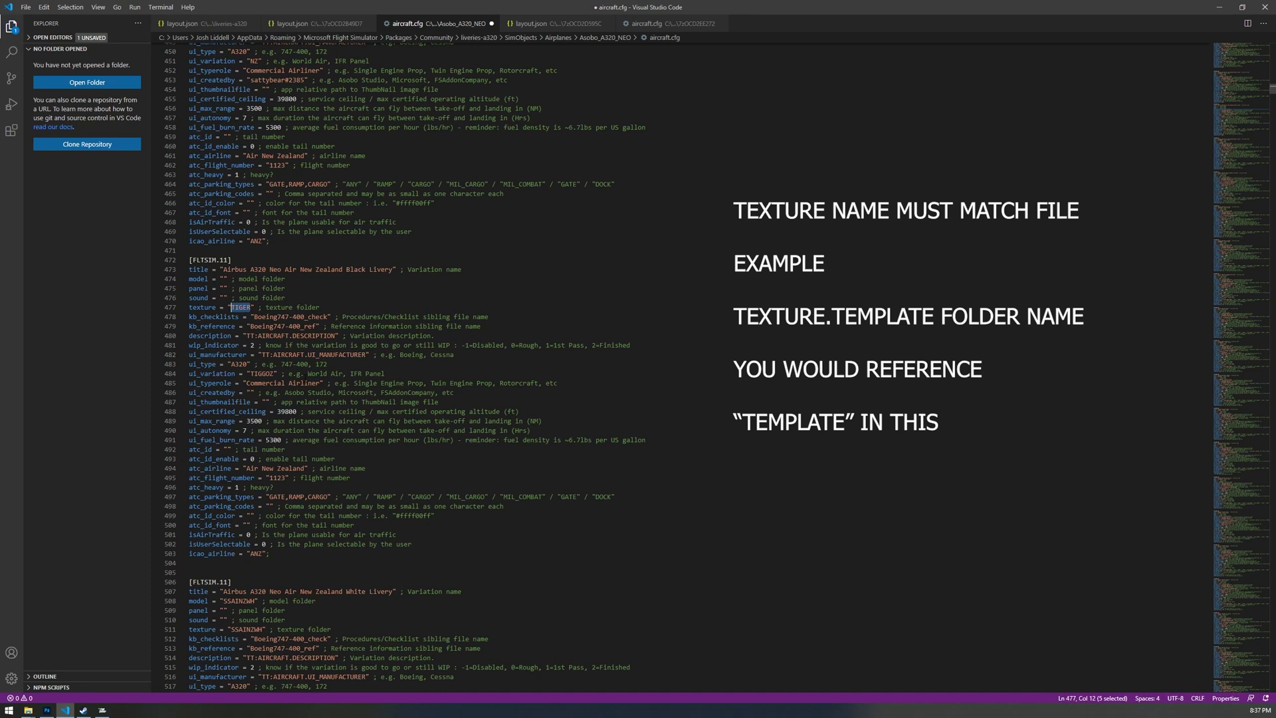
pyautogui.write('JETST')
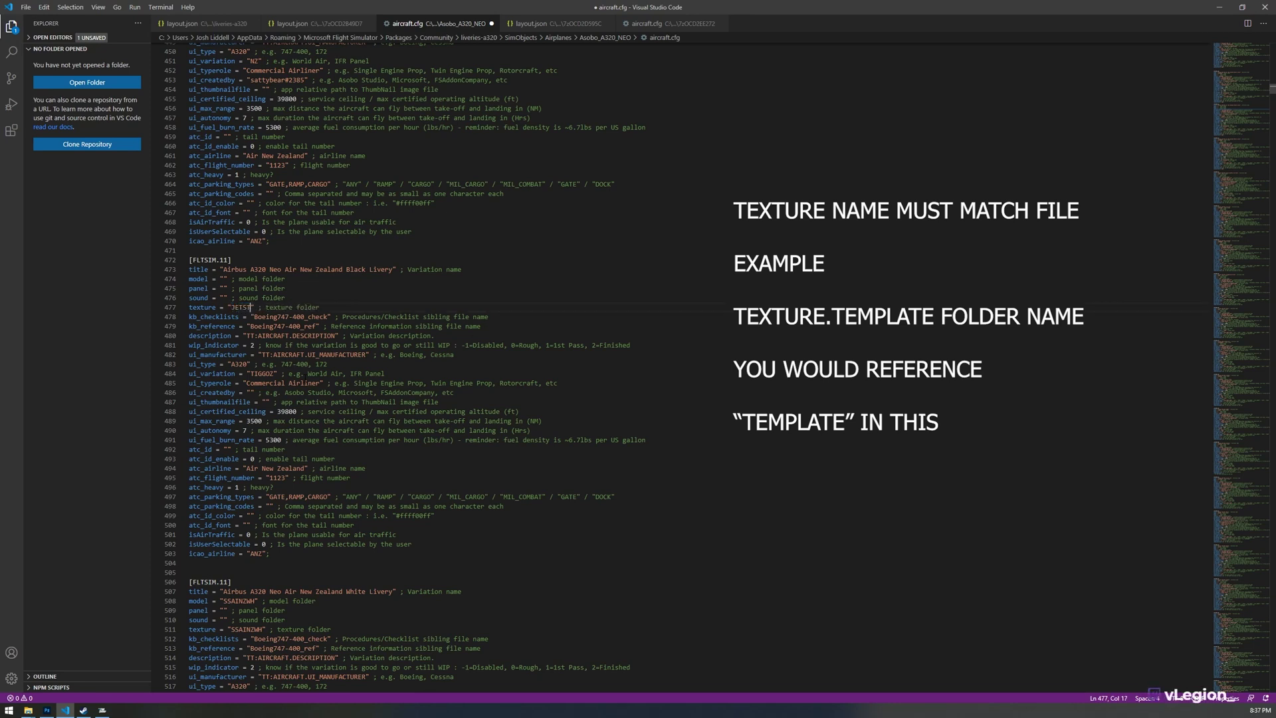
pyautogui.write('AR2')
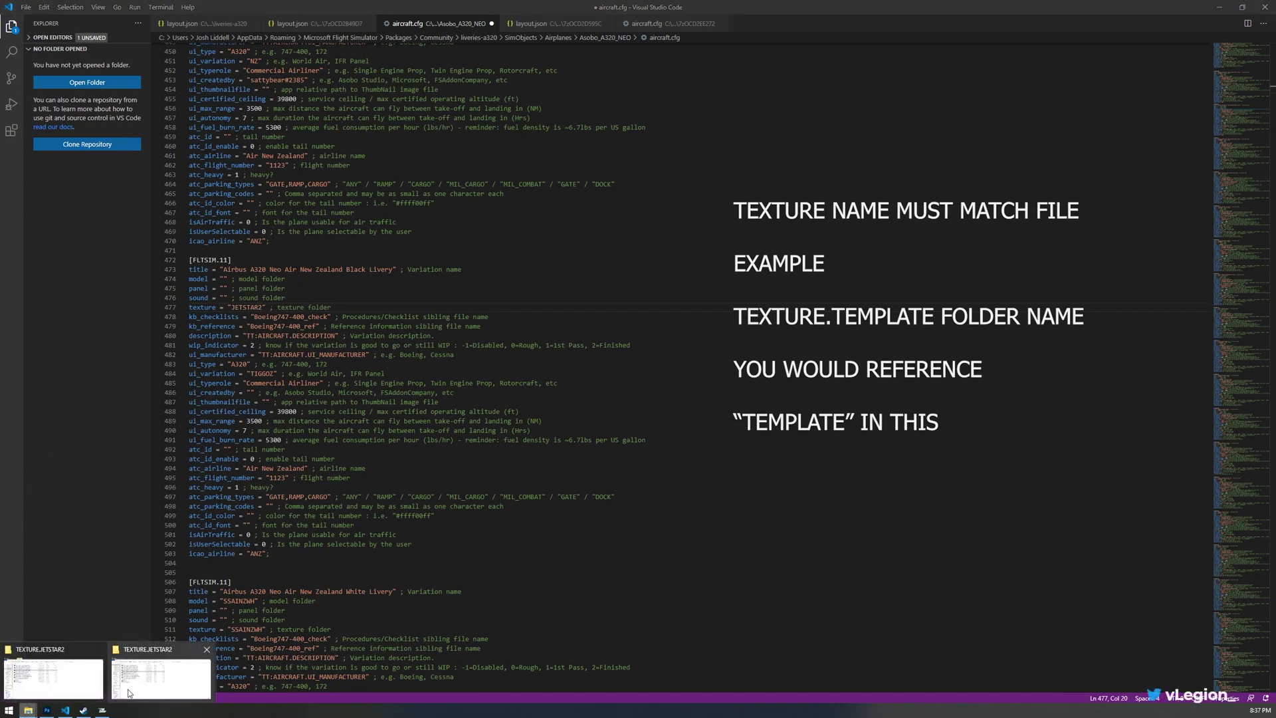
pyautogui.click(161, 676)
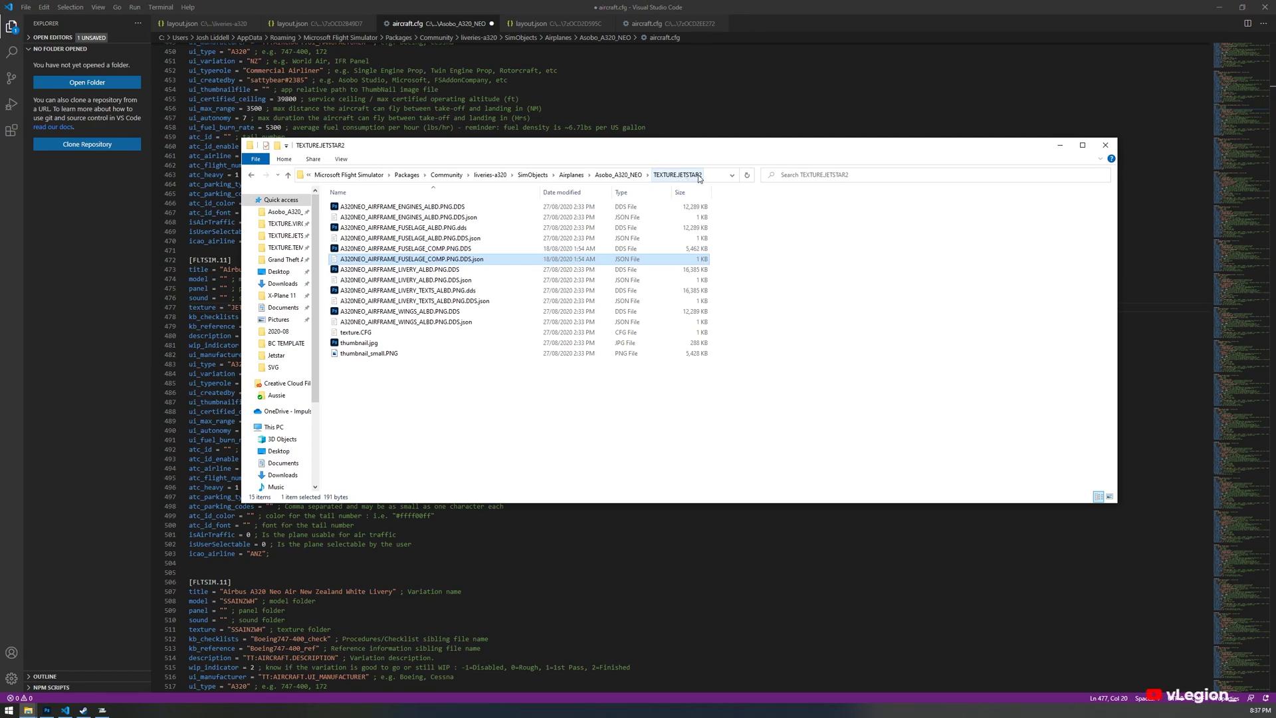
pyautogui.click(1058, 146)
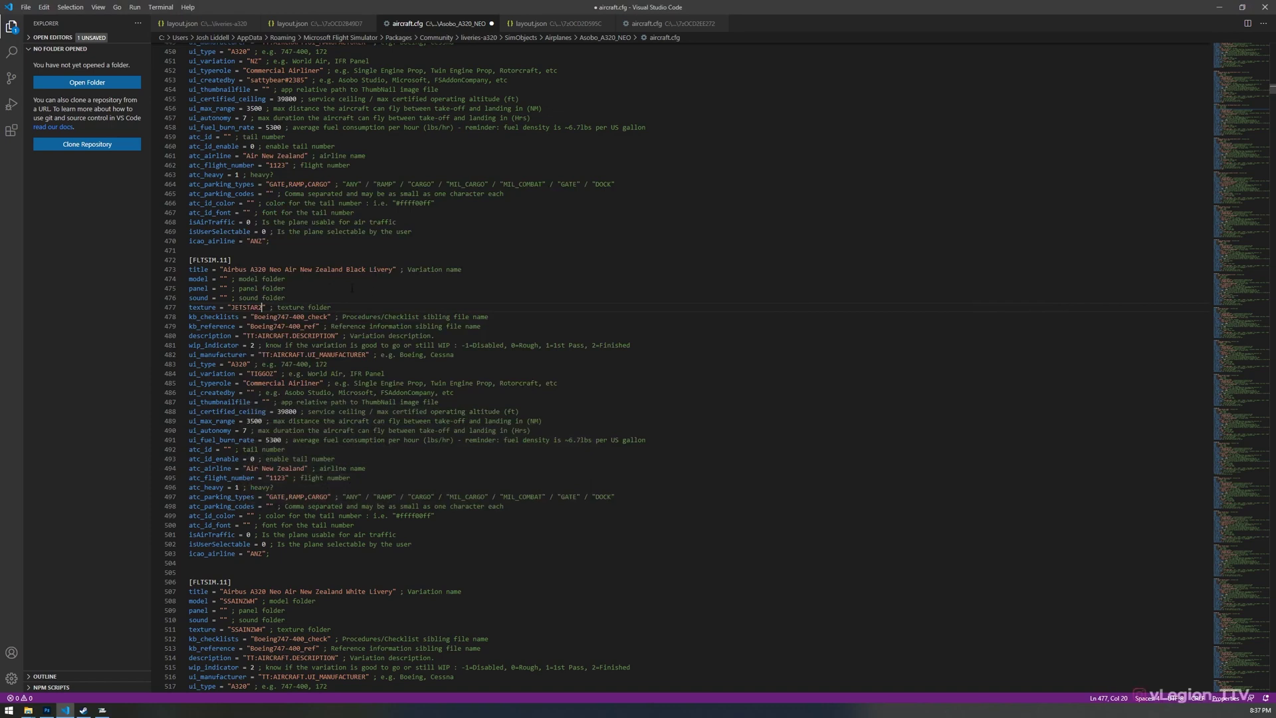
# Delete the entire Air New Zealand Black Livery FLTSIM.11 block from aircraft.cfg.
pyautogui.click(343, 354)
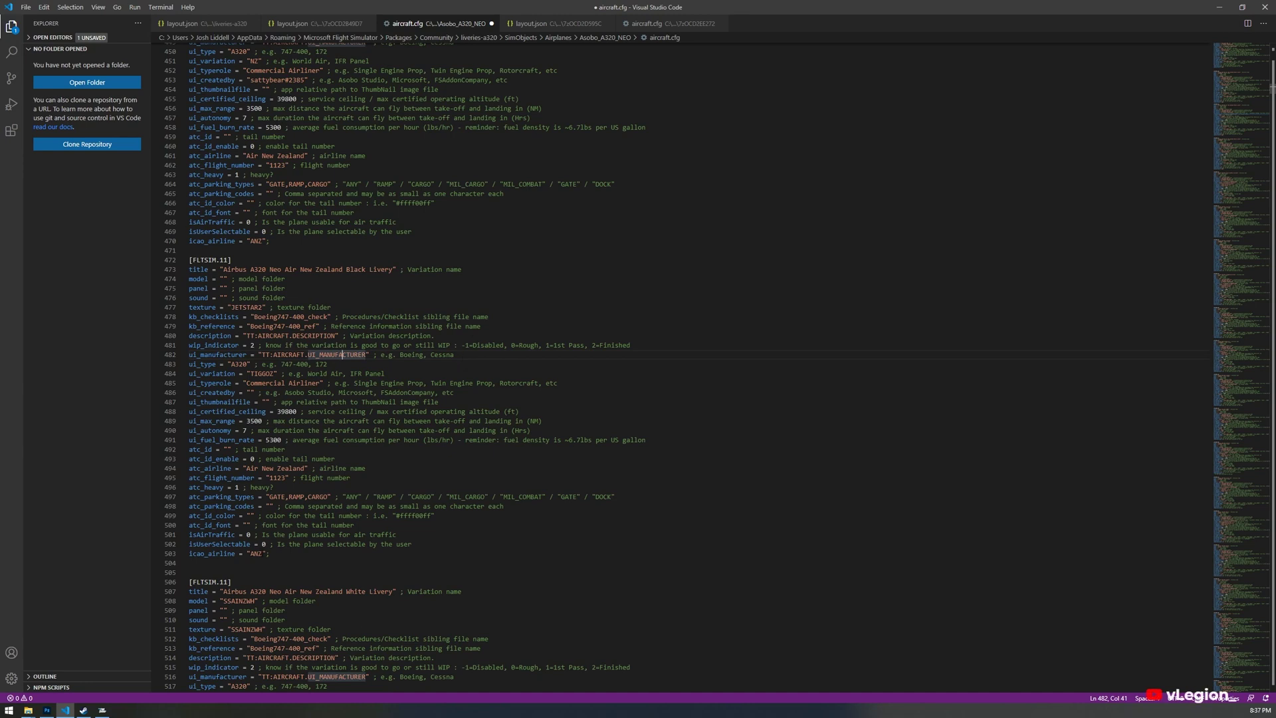
pyautogui.doubleClick(255, 554)
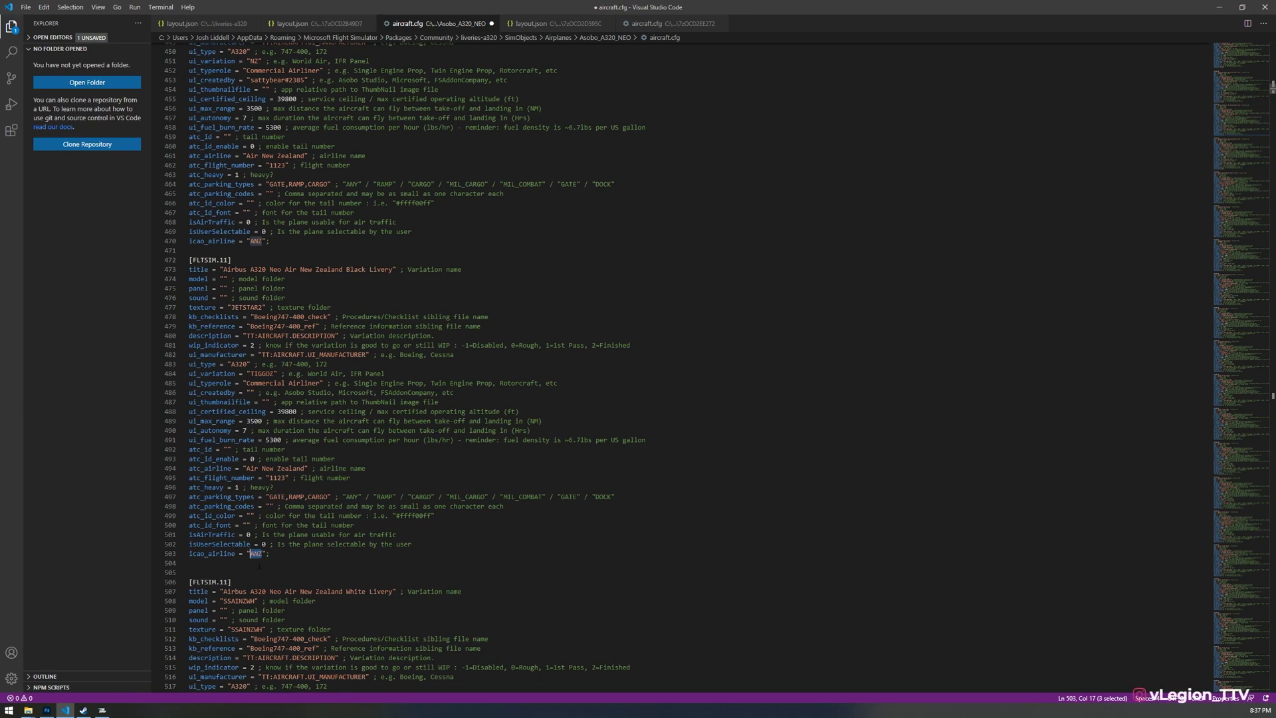
pyautogui.moveTo(271, 554); pyautogui.dragTo(168, 270)
pyautogui.press('Delete')
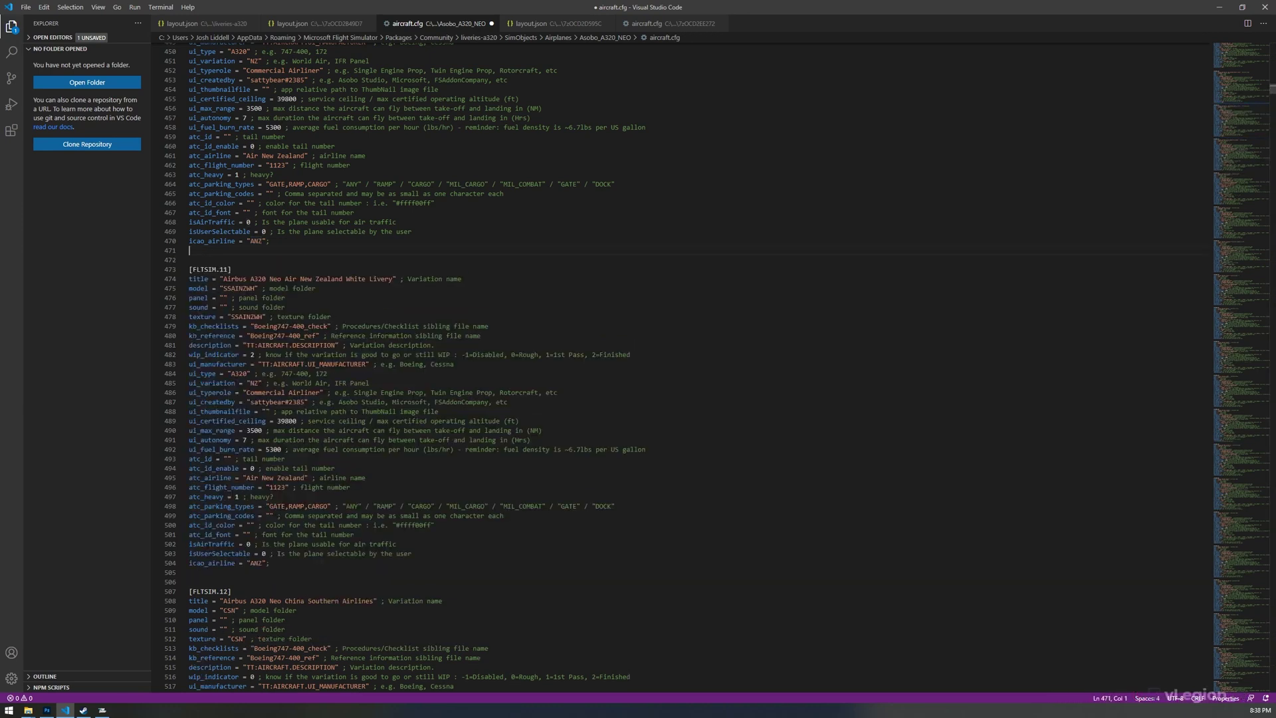
pyautogui.click(336, 402)
# Switch to Photoshop with the A320NEO fuselage COMP texture and bring up its channel list.
pyautogui.click(1219, 6)
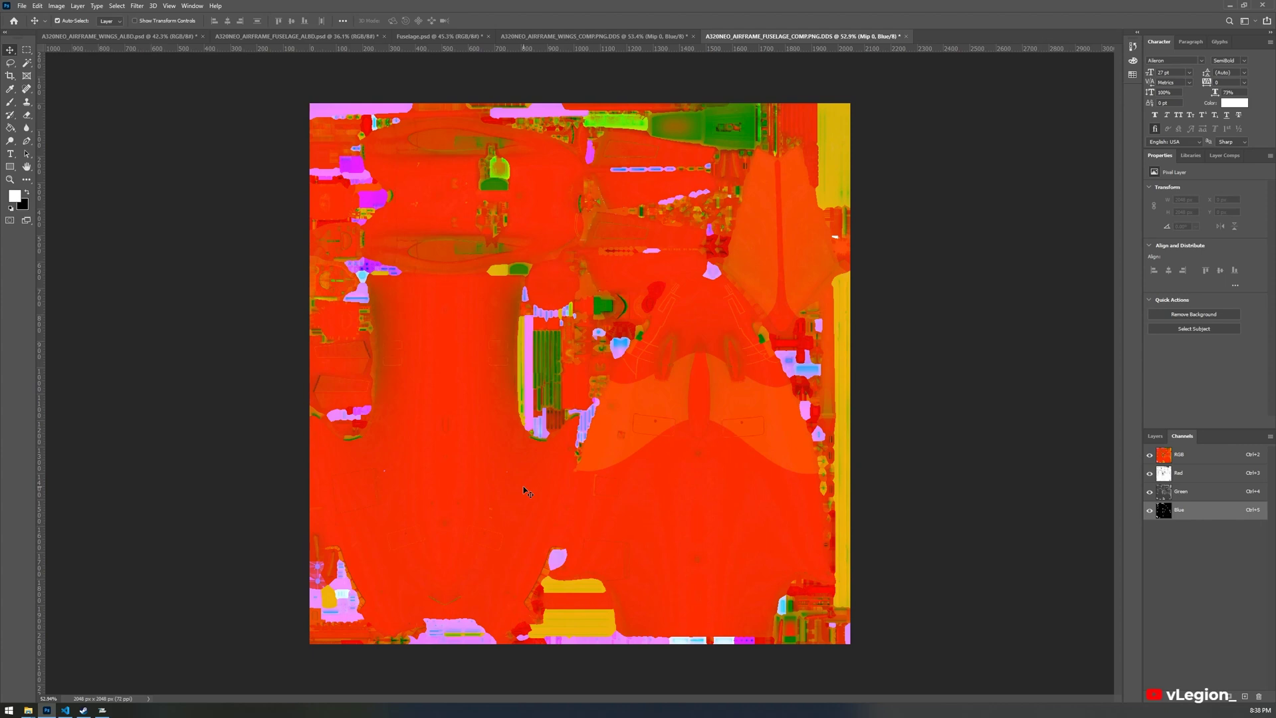
pyautogui.click(1157, 436)
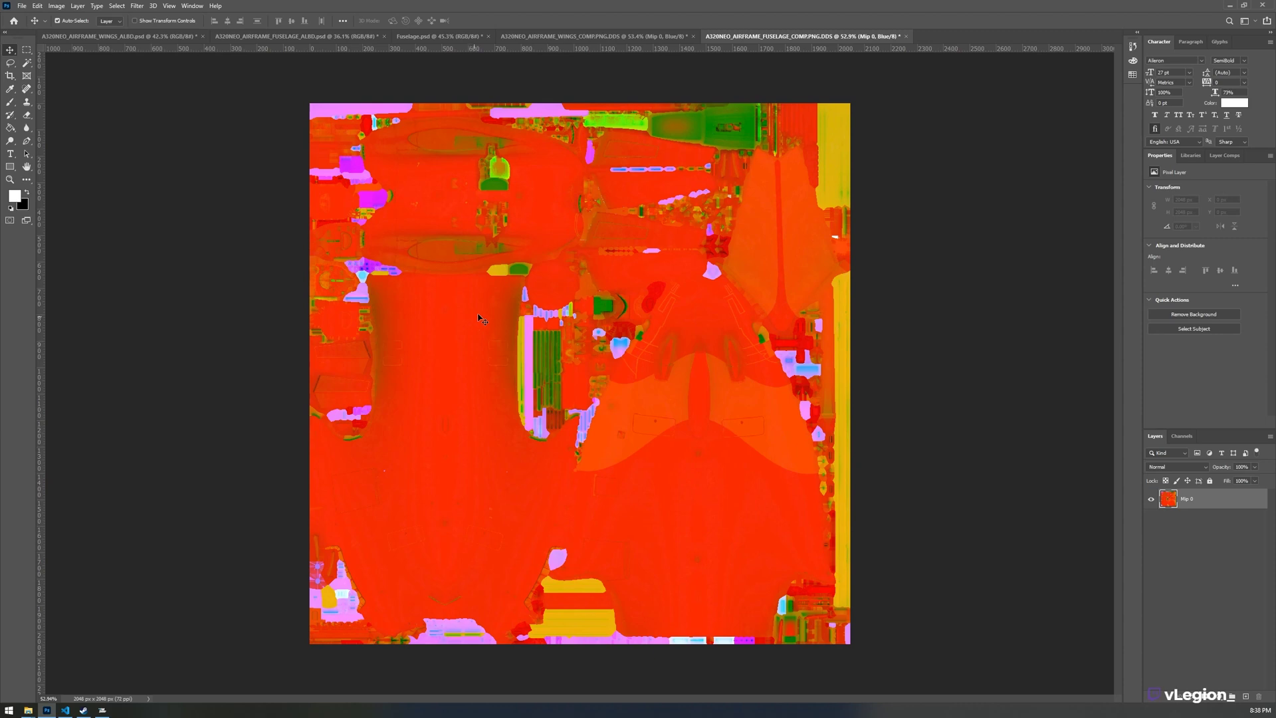
pyautogui.click(1181, 437)
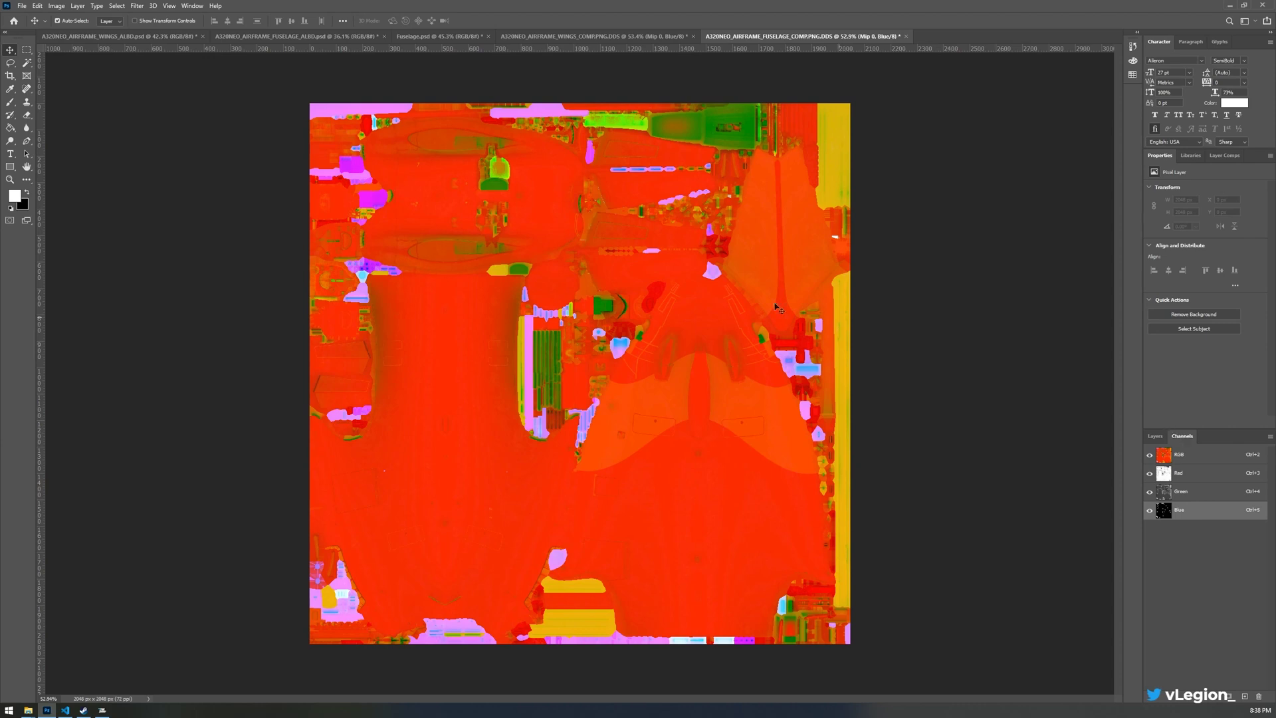
pyautogui.click(193, 6)
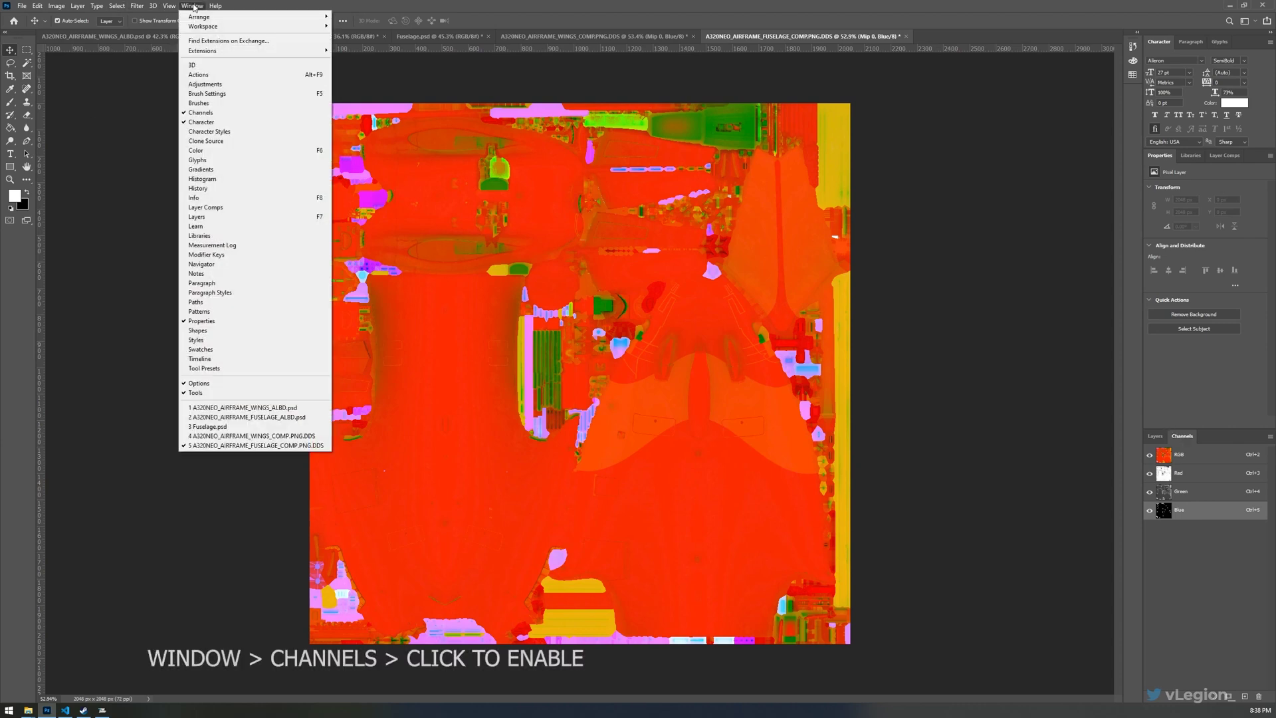
pyautogui.click(201, 113)
pyautogui.moveTo(1182, 437)
pyautogui.mouseDown()
pyautogui.moveTo(776, 272)
pyautogui.moveTo(844, 272)
pyautogui.moveTo(1109, 378)
pyautogui.moveTo(1180, 447)
pyautogui.mouseUp()
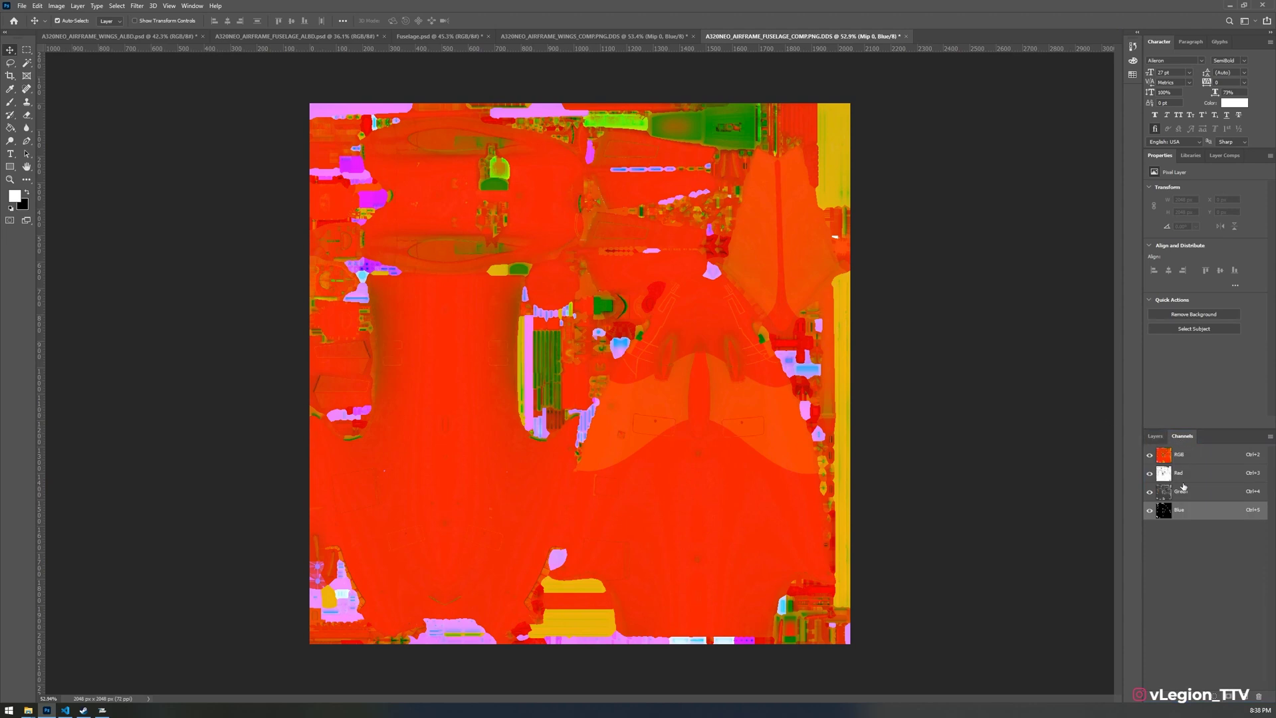
# Hide the Red and Green channels to isolate the Blue channel, and confirm white as the foreground colour.
pyautogui.click(1150, 474)
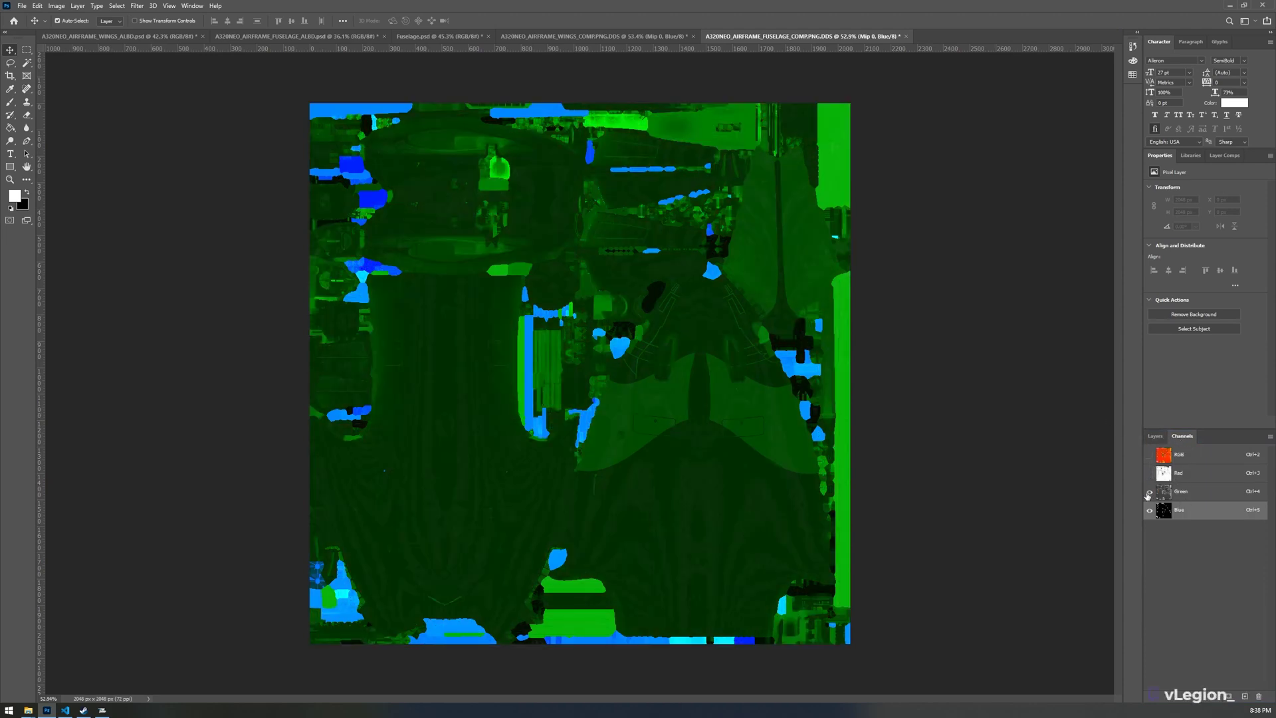
pyautogui.click(1149, 493)
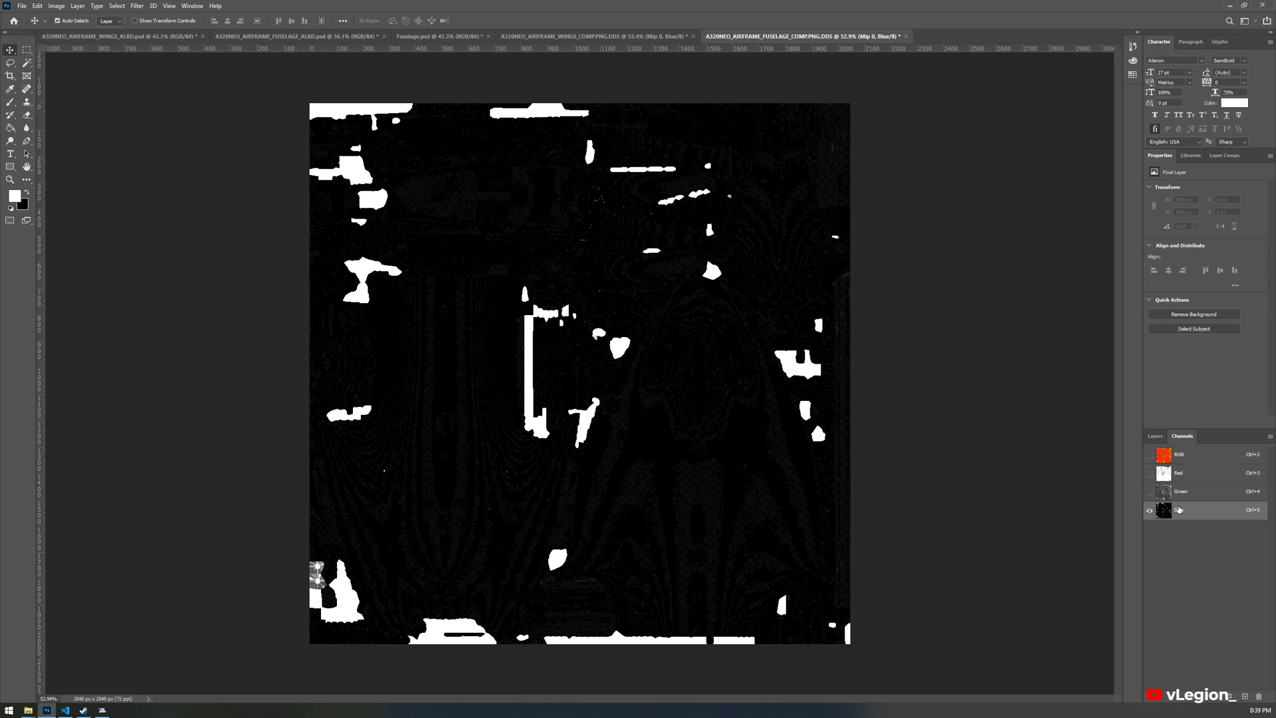
pyautogui.click(14, 197)
pyautogui.click(918, 249)
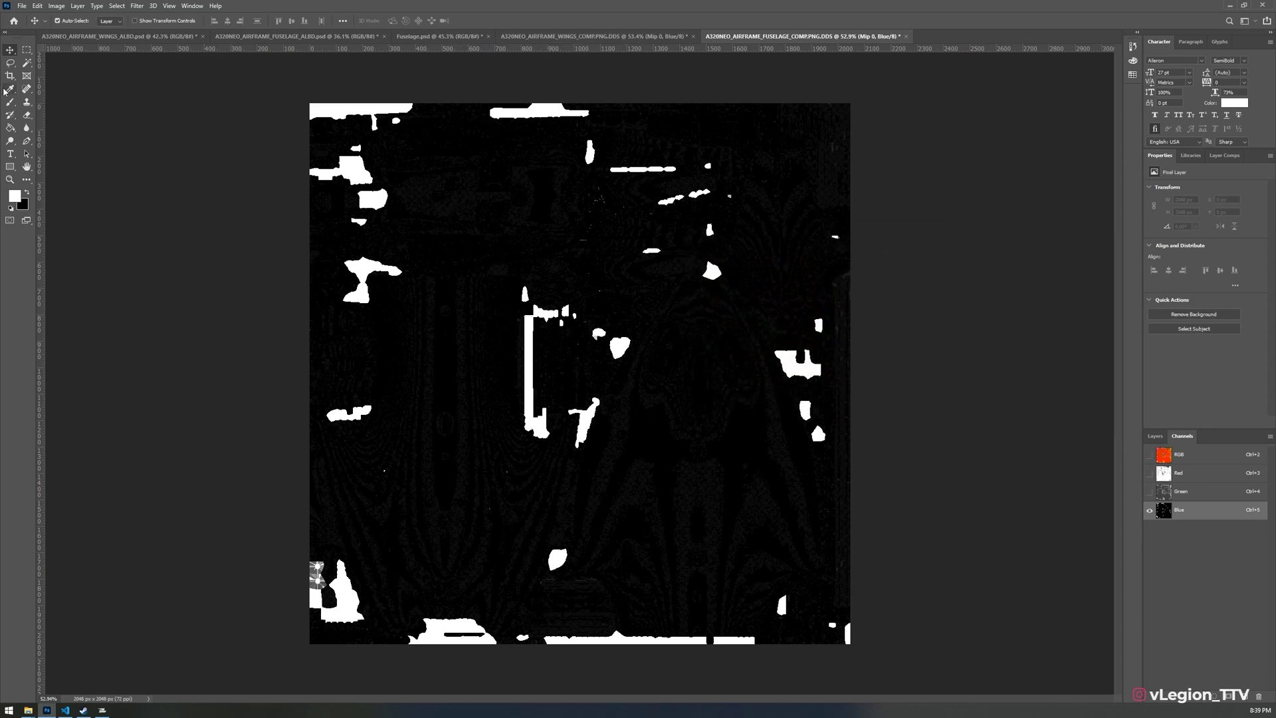
# Paint the whole Blue channel of the fuselage COMP texture white with the Brush, keeping only that channel active.
pyautogui.click(10, 102)
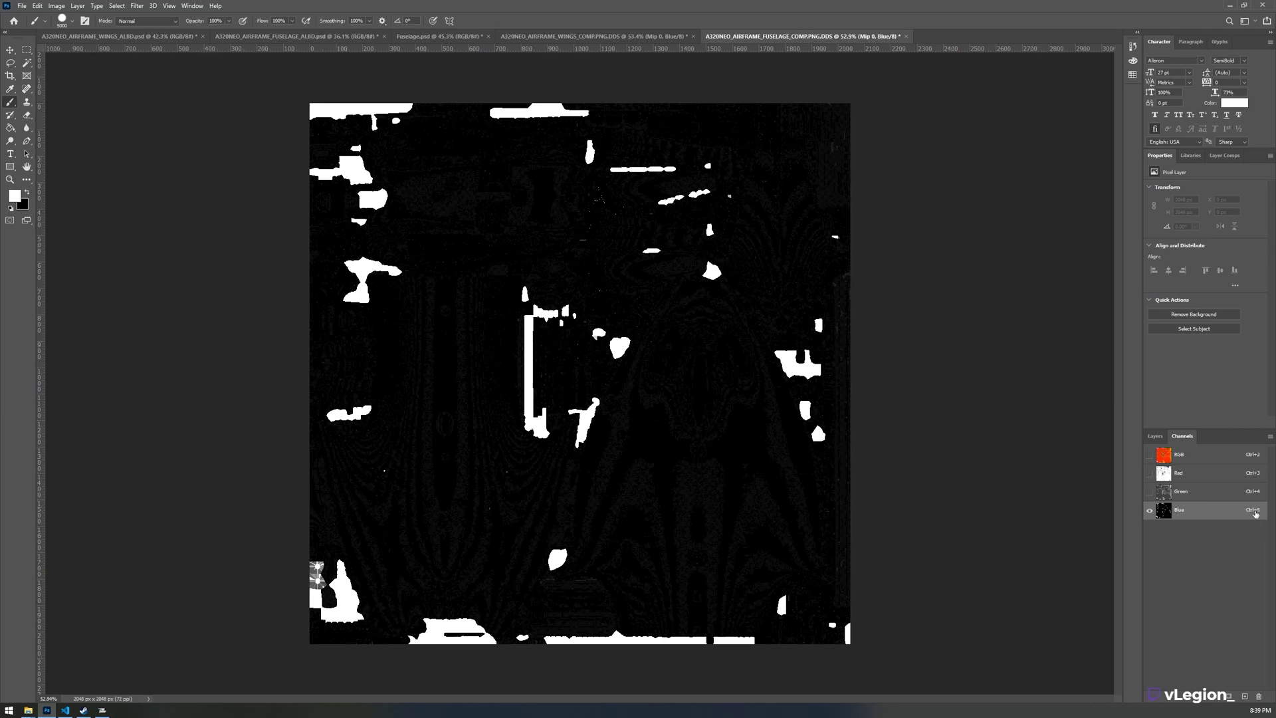
pyautogui.click(1204, 493)
pyautogui.hotkey('ctrl', '5')
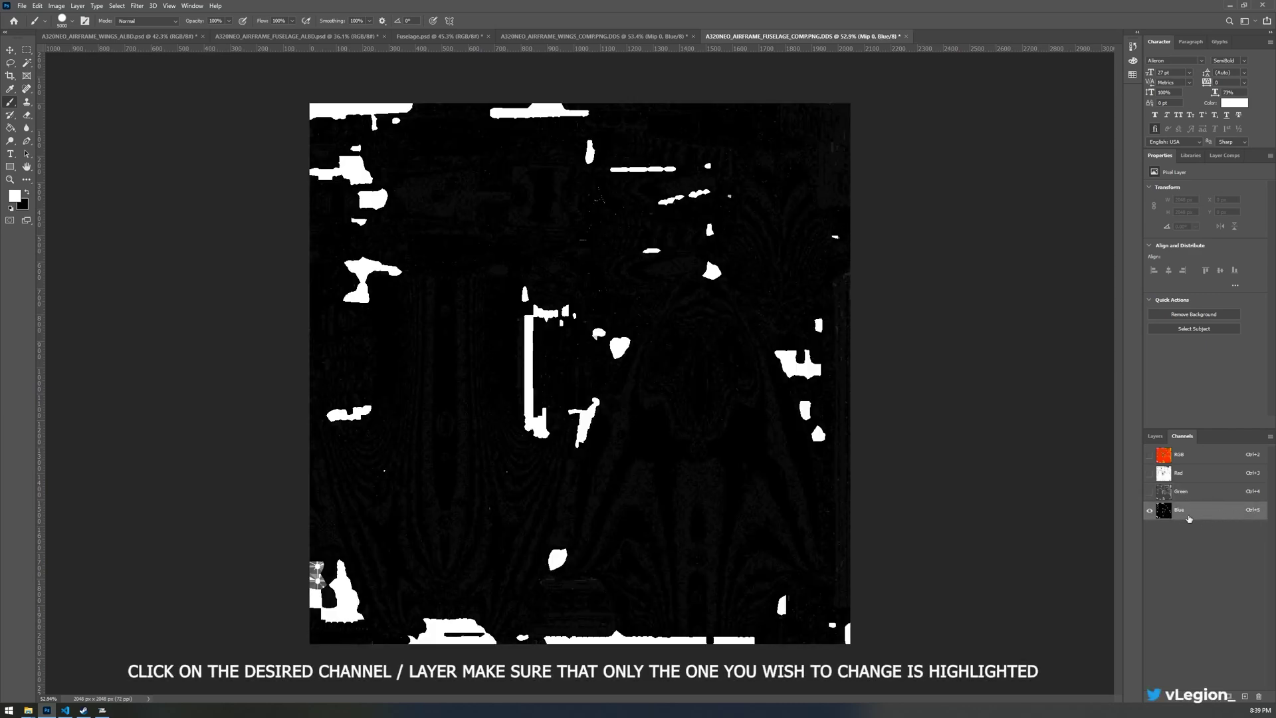
pyautogui.moveTo(803, 588)
pyautogui.mouseDown()
pyautogui.moveTo(584, 370)
pyautogui.moveTo(826, 490)
pyautogui.moveTo(277, 335)
pyautogui.mouseUp()
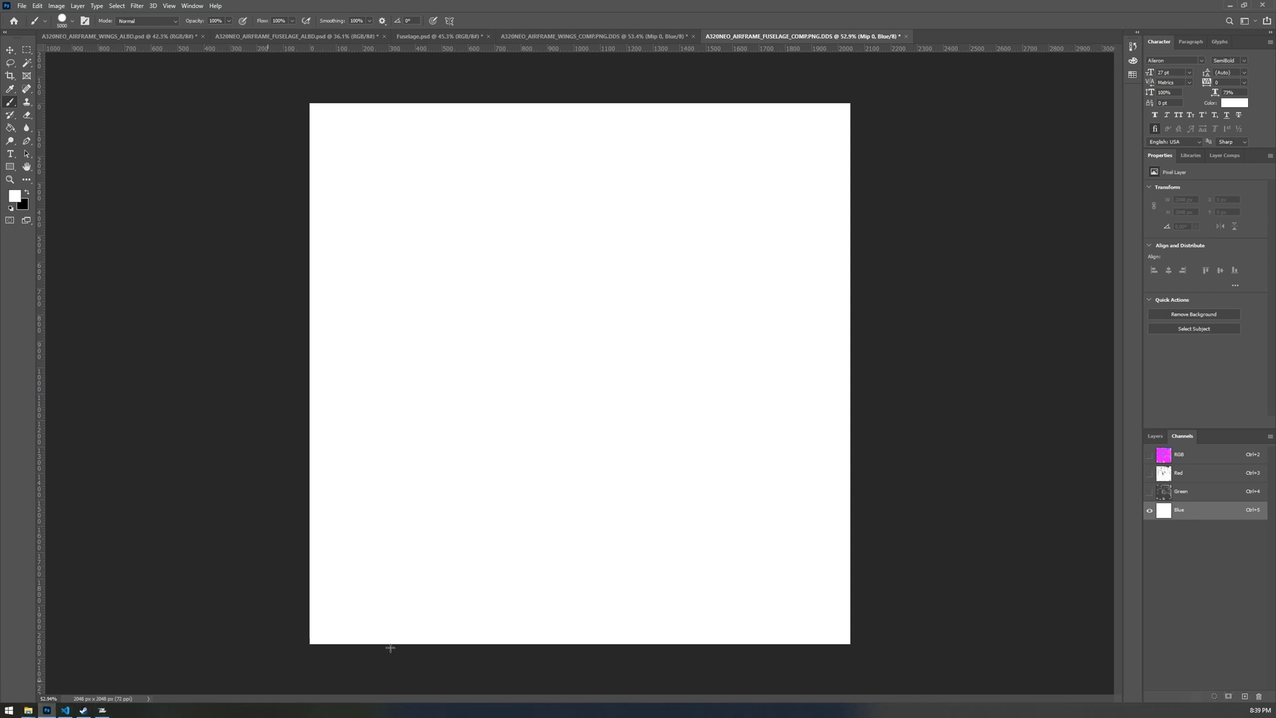
# Place A320NEO_AIRFRAME_FUSELAGE_ALBD.PNG.dds from the TEXTURE.JETSTAR2 folder into the COMP texture as a new layer.
pyautogui.click(1155, 436)
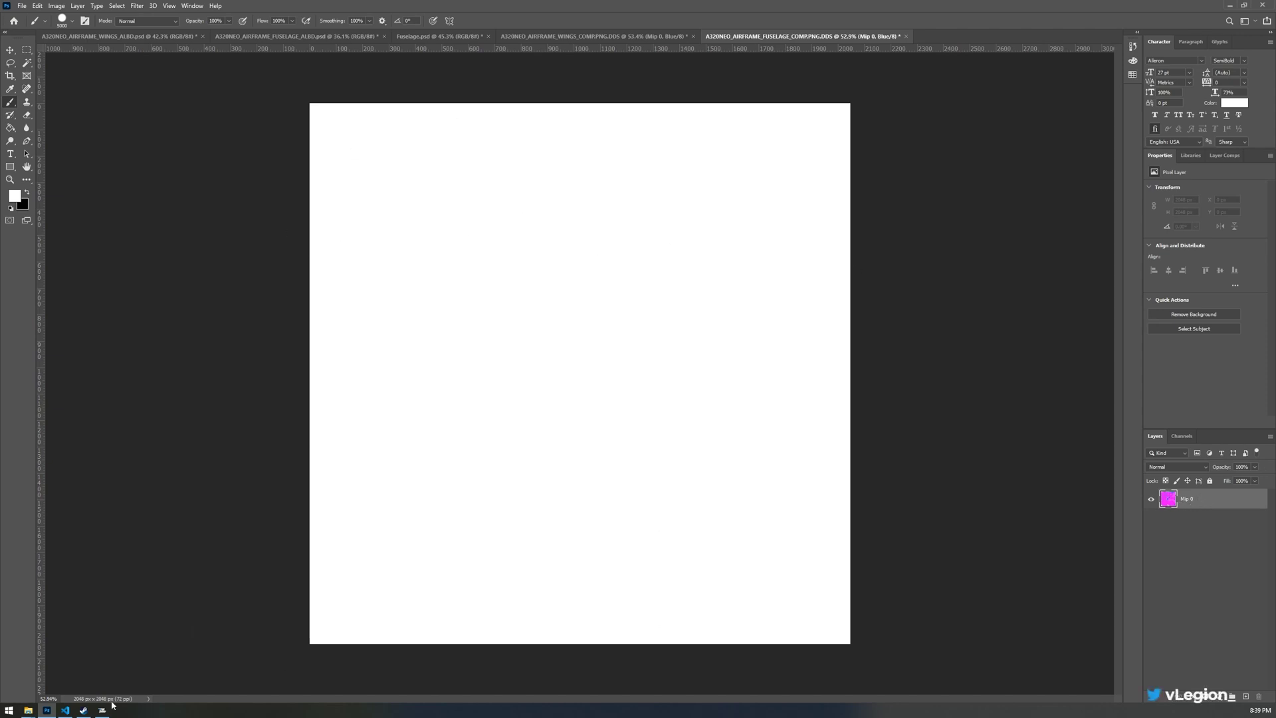
pyautogui.moveTo(26, 709)
pyautogui.click(136, 674)
pyautogui.click(484, 411)
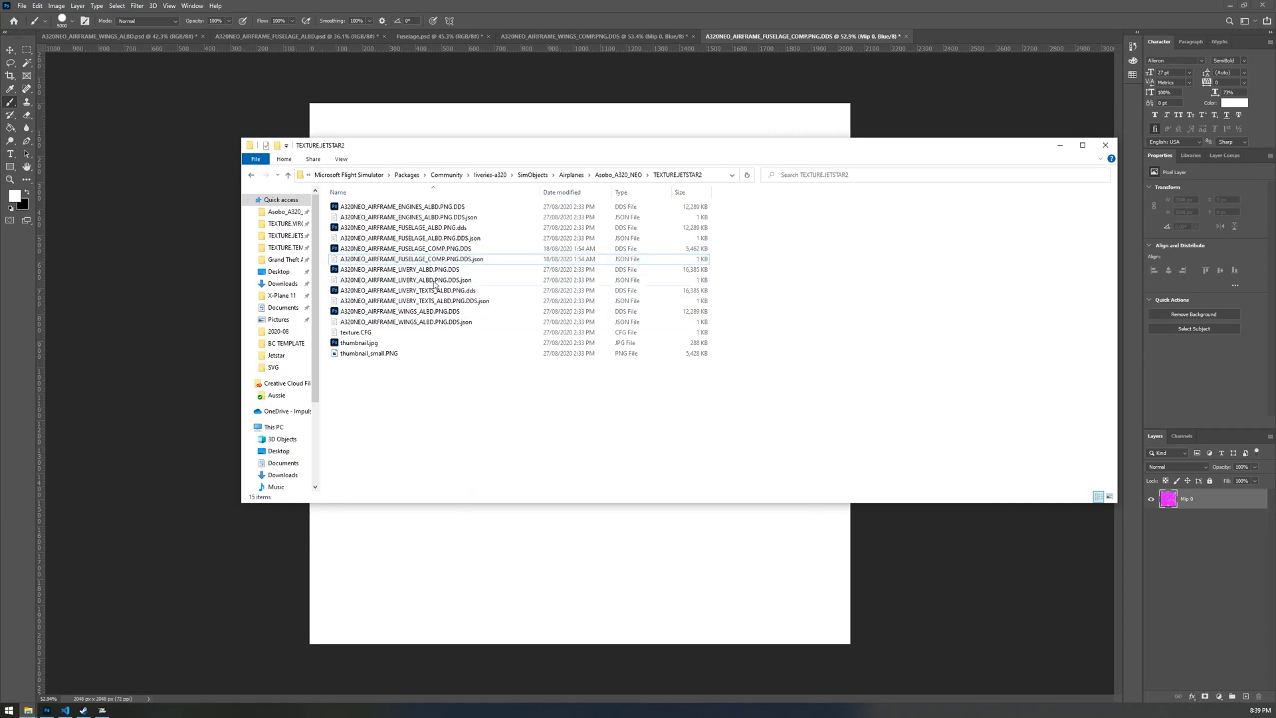
pyautogui.moveTo(464, 154); pyautogui.dragTo(685, 194)
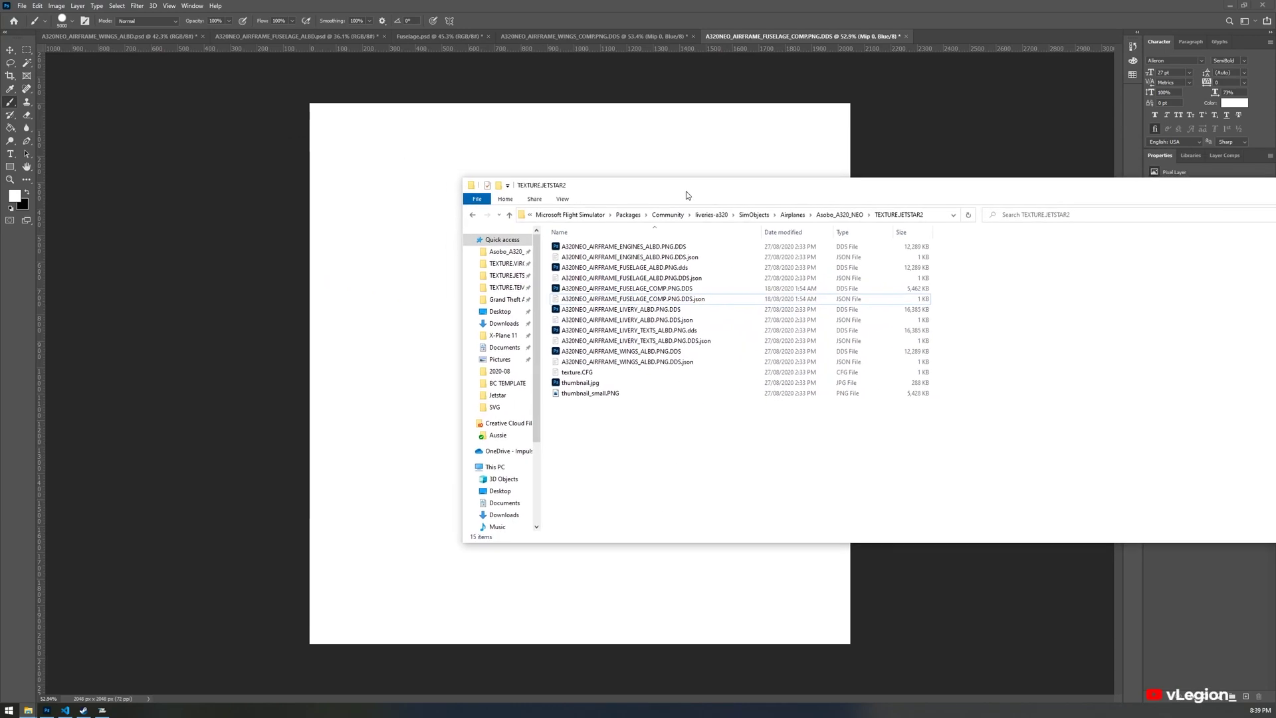
pyautogui.click(604, 268)
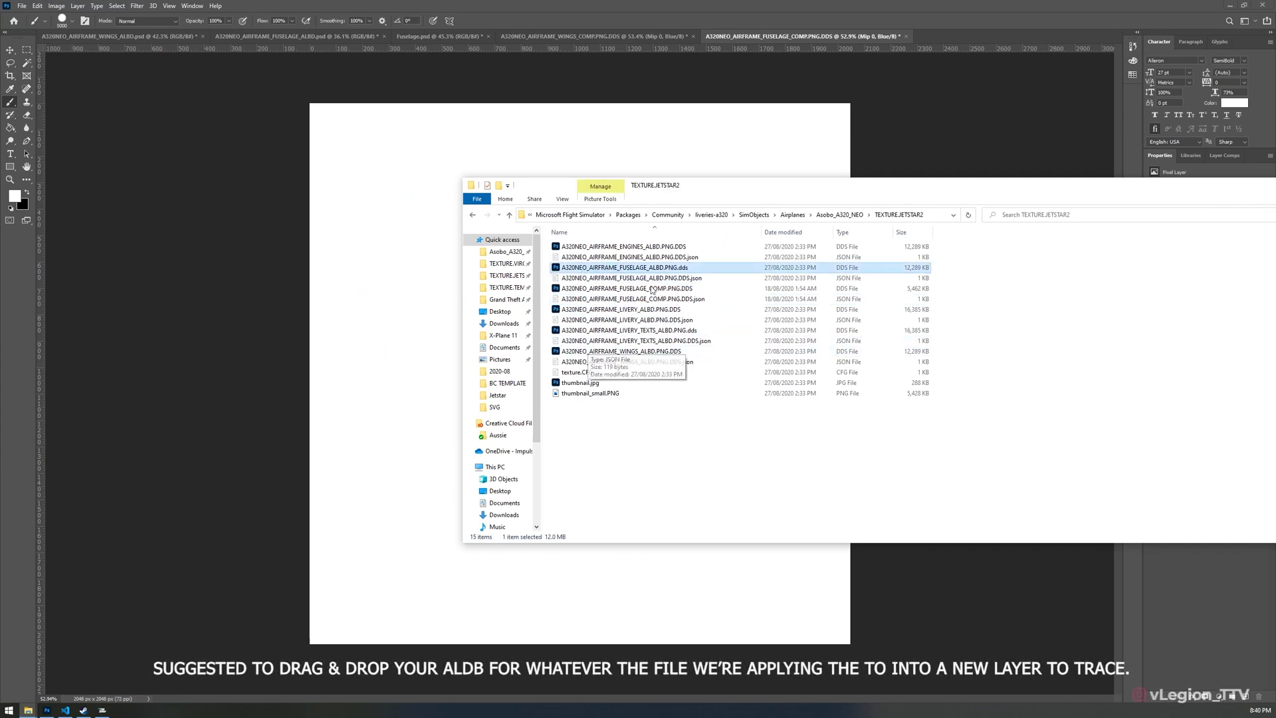
pyautogui.moveTo(618, 268); pyautogui.dragTo(649, 501)
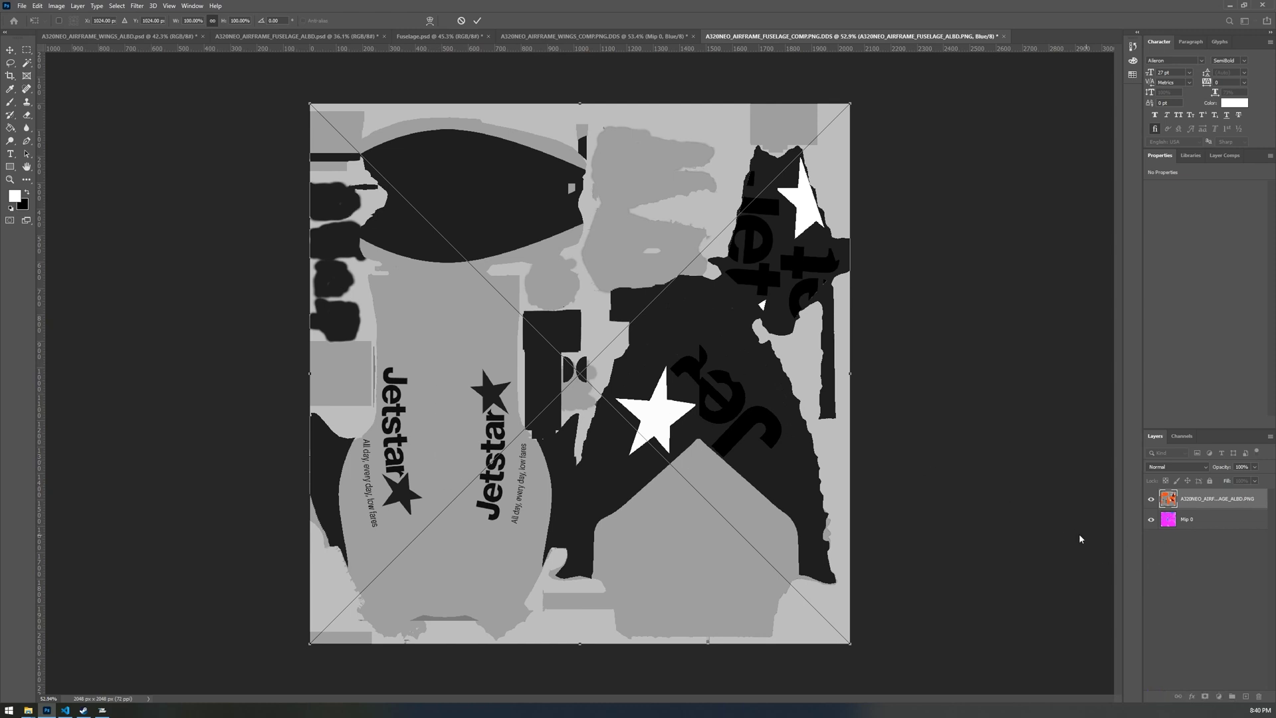
pyautogui.press('Return')
# Make the composite RGB channels visible to show the placed ALBD layer in colour, and return to the layer list.
pyautogui.click(1180, 436)
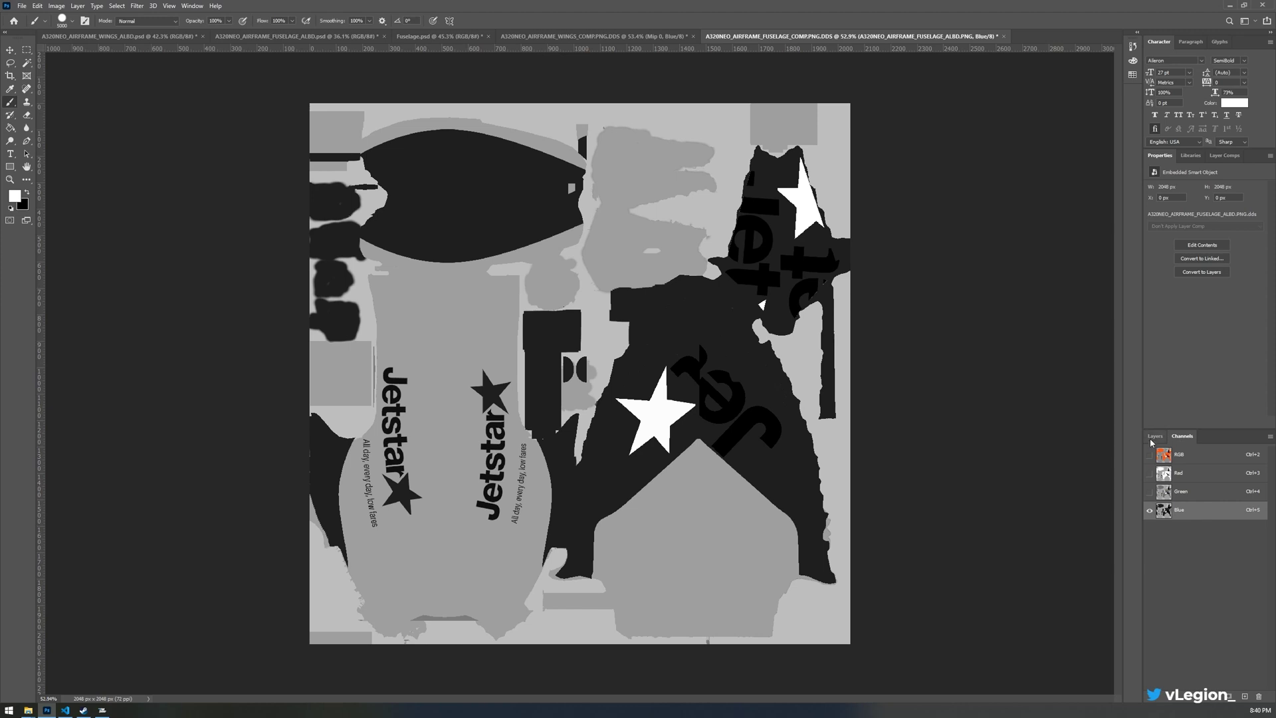
pyautogui.click(1149, 456)
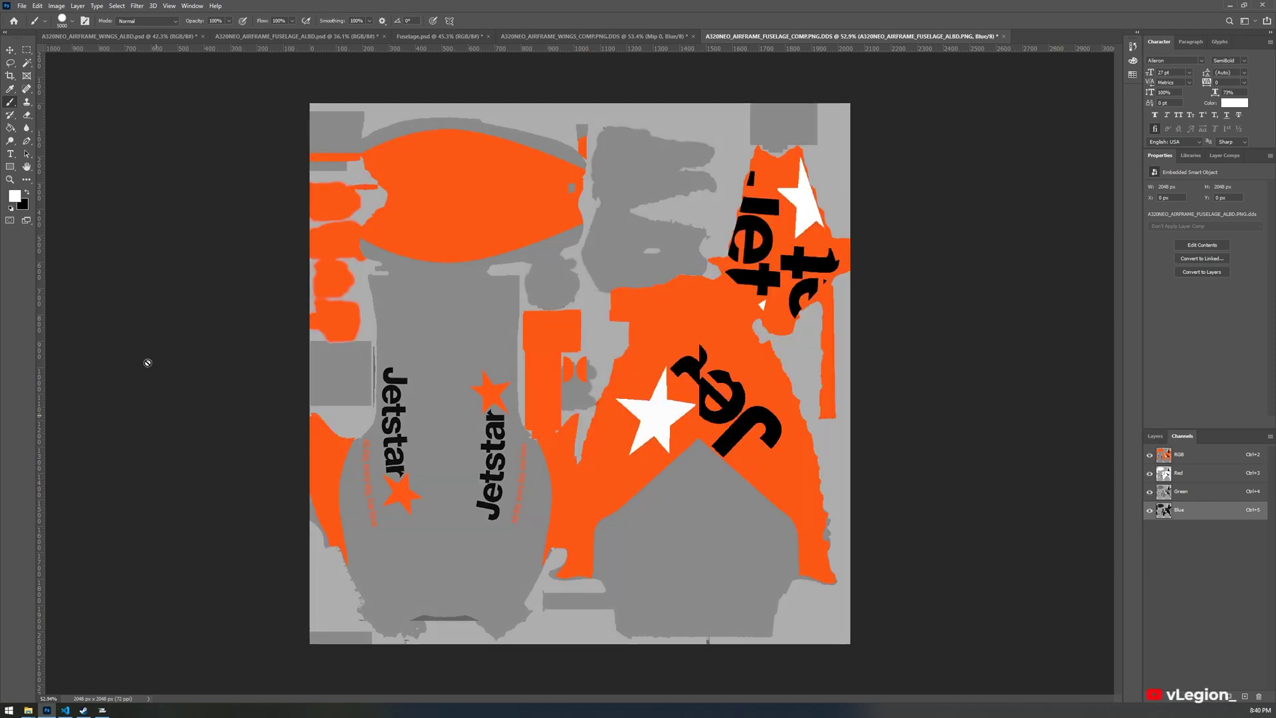
pyautogui.click(1155, 436)
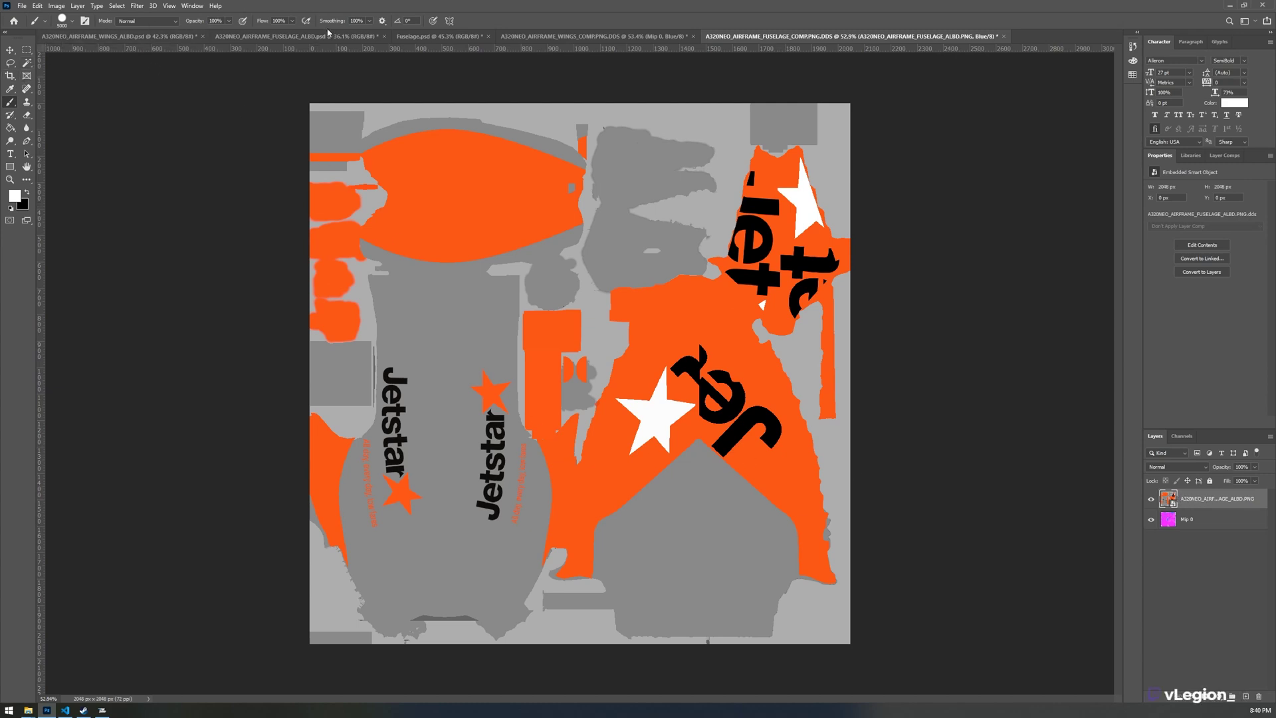
# Select the orange livery areas and the black Jetstar lettering on the ALBD layer with the Magic Wand.
pyautogui.click(29, 65)
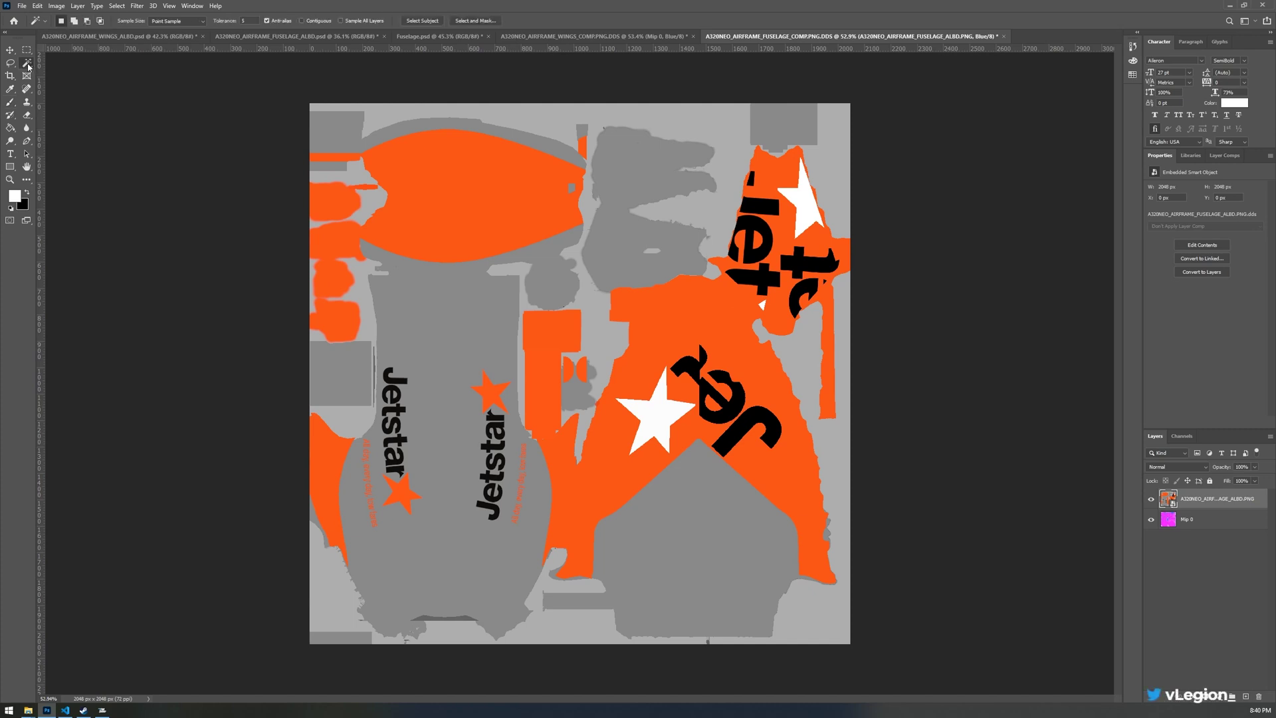
pyautogui.click(28, 67)
pyautogui.click(493, 388)
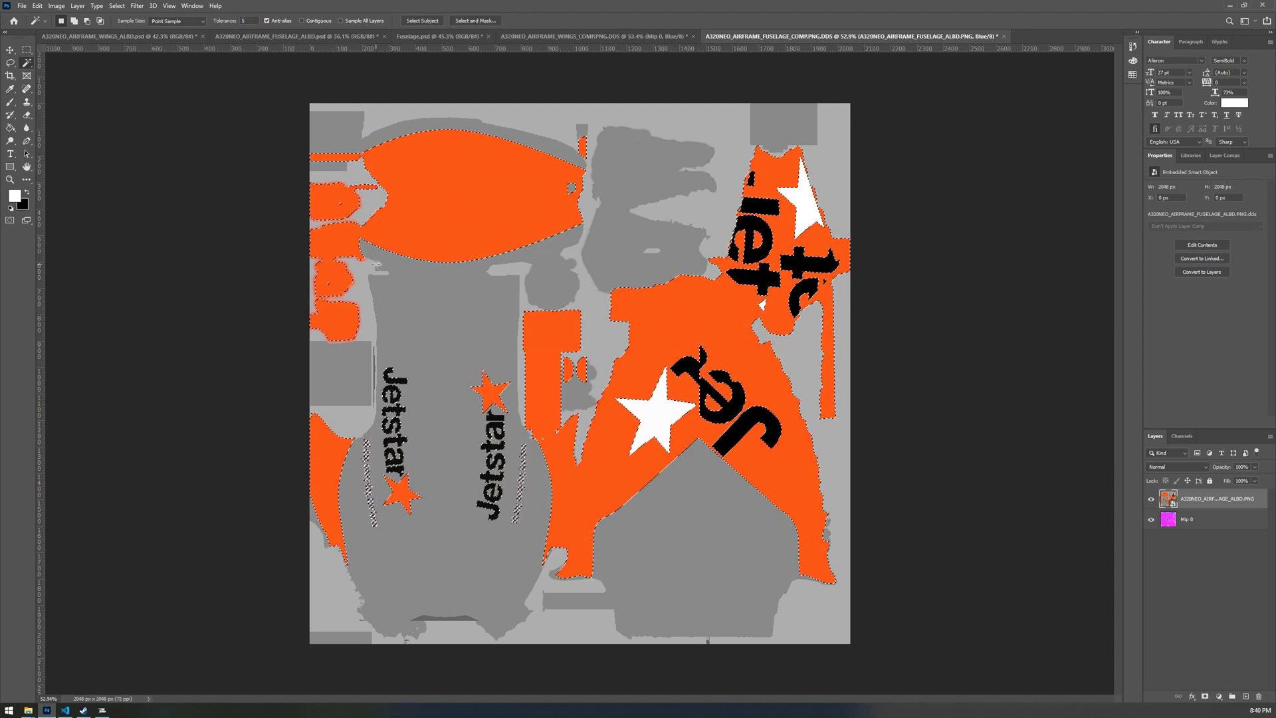
pyautogui.scroll(15, 384, 489)
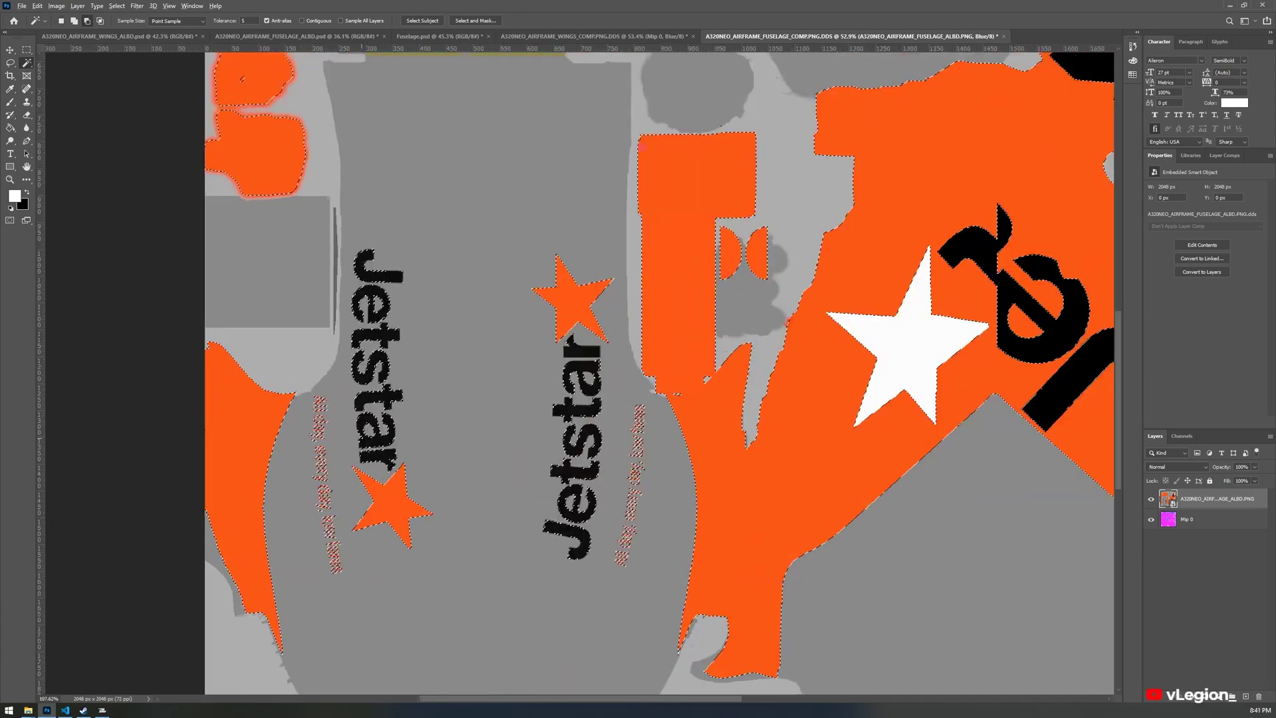
pyautogui.scroll(-5, 431, 431)
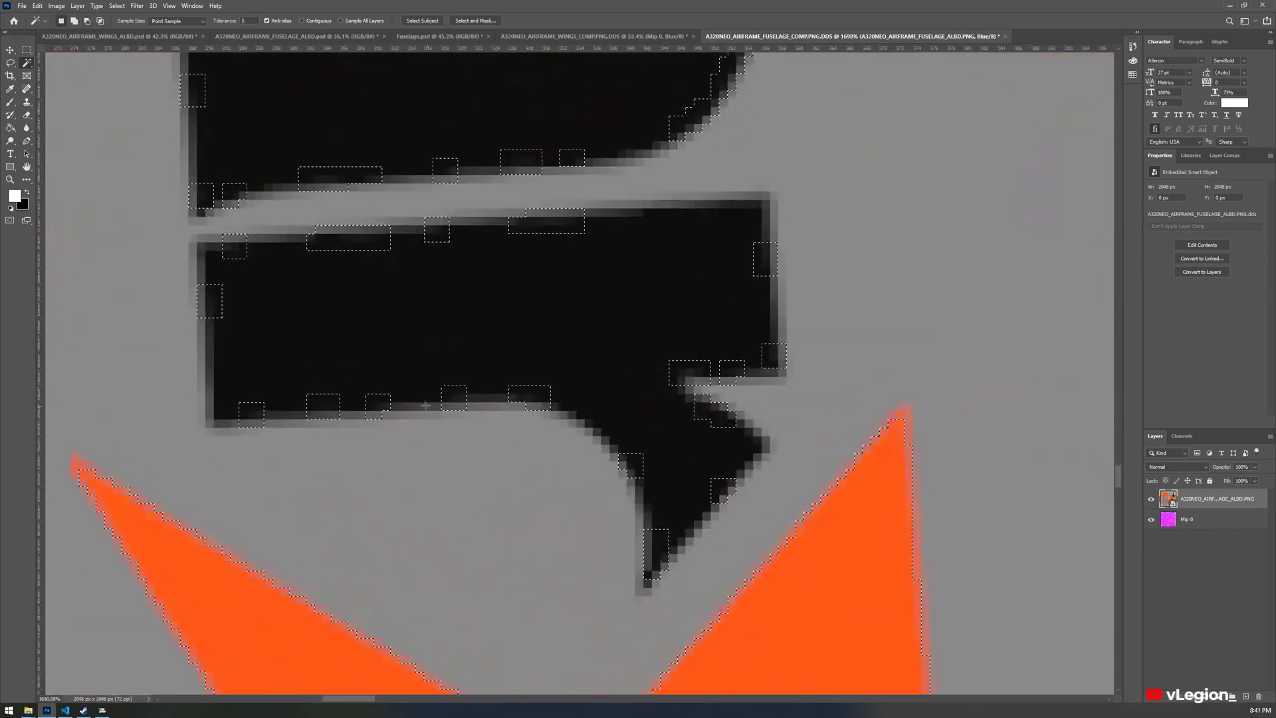
pyautogui.scroll(-10, 679, 391)
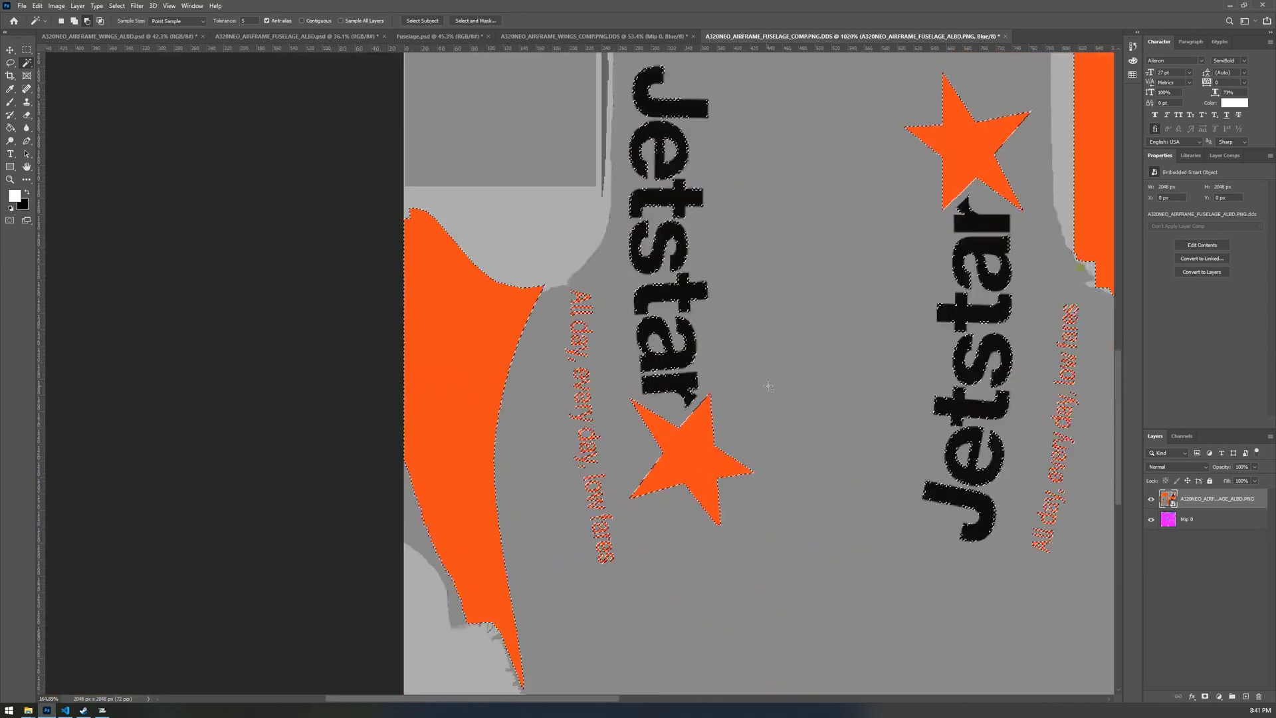
pyautogui.scroll(2, 763, 419)
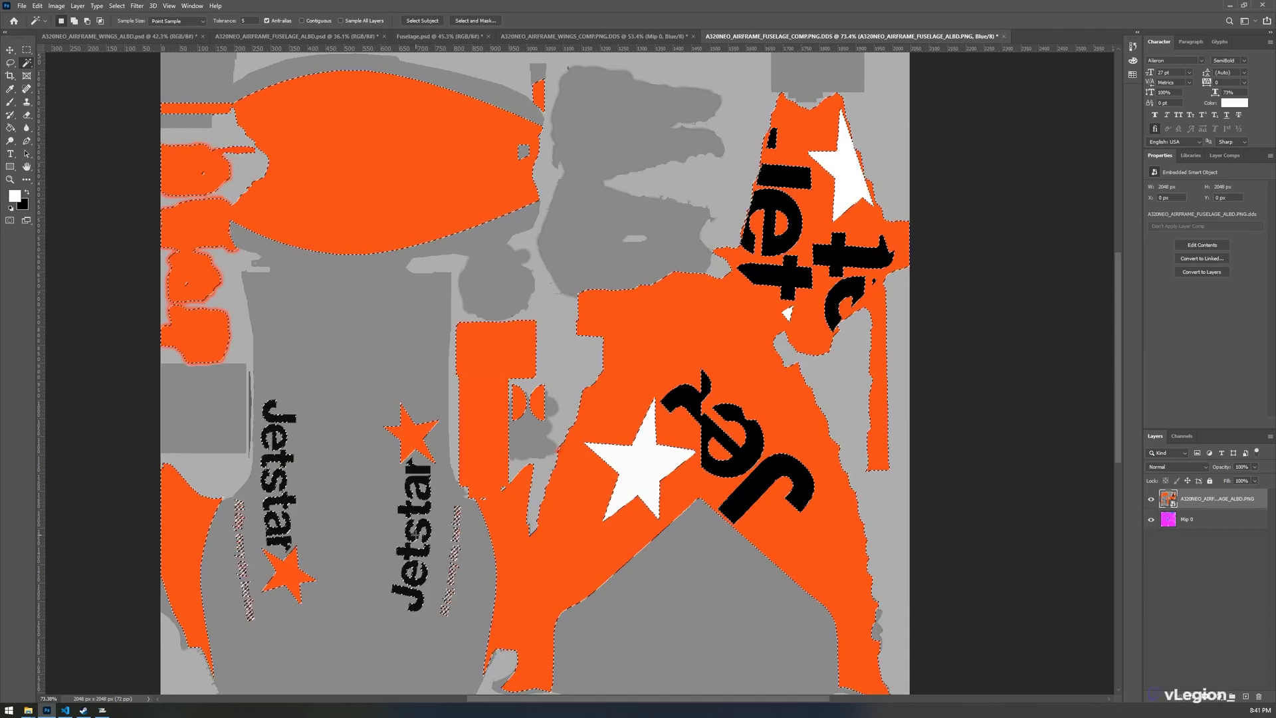
pyautogui.scroll(5, 398, 554)
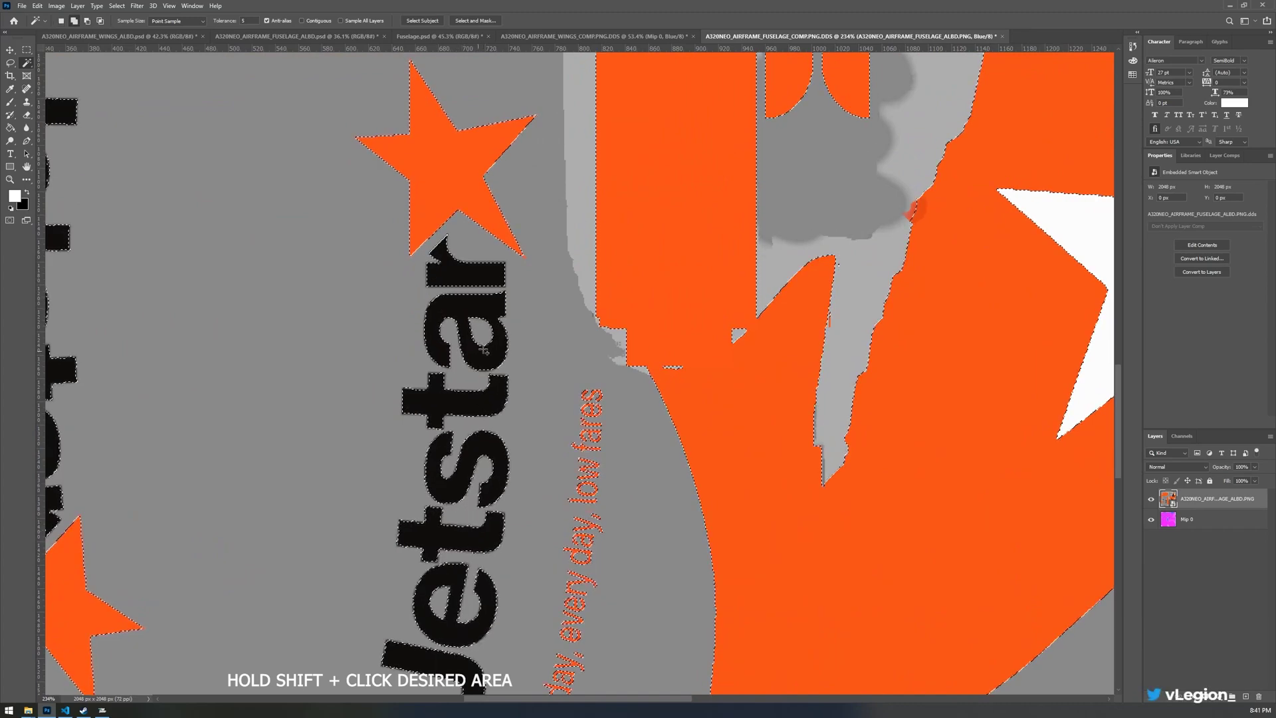
pyautogui.scroll(-3, 384, 507)
pyautogui.scroll(-4, 384, 507)
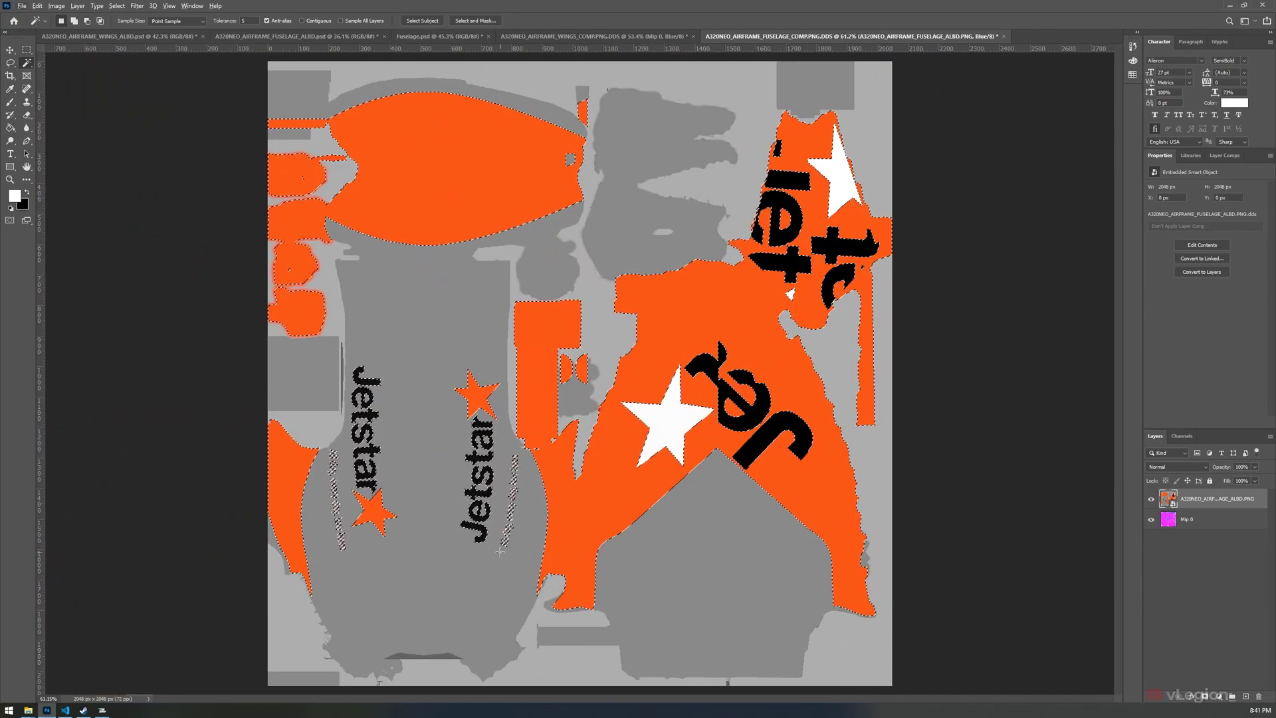
# Examine the selection edges around the fuselage tagline and the small orange patches along the texture's edge.
pyautogui.scroll(8, 428, 543)
pyautogui.scroll(4, 556, 511)
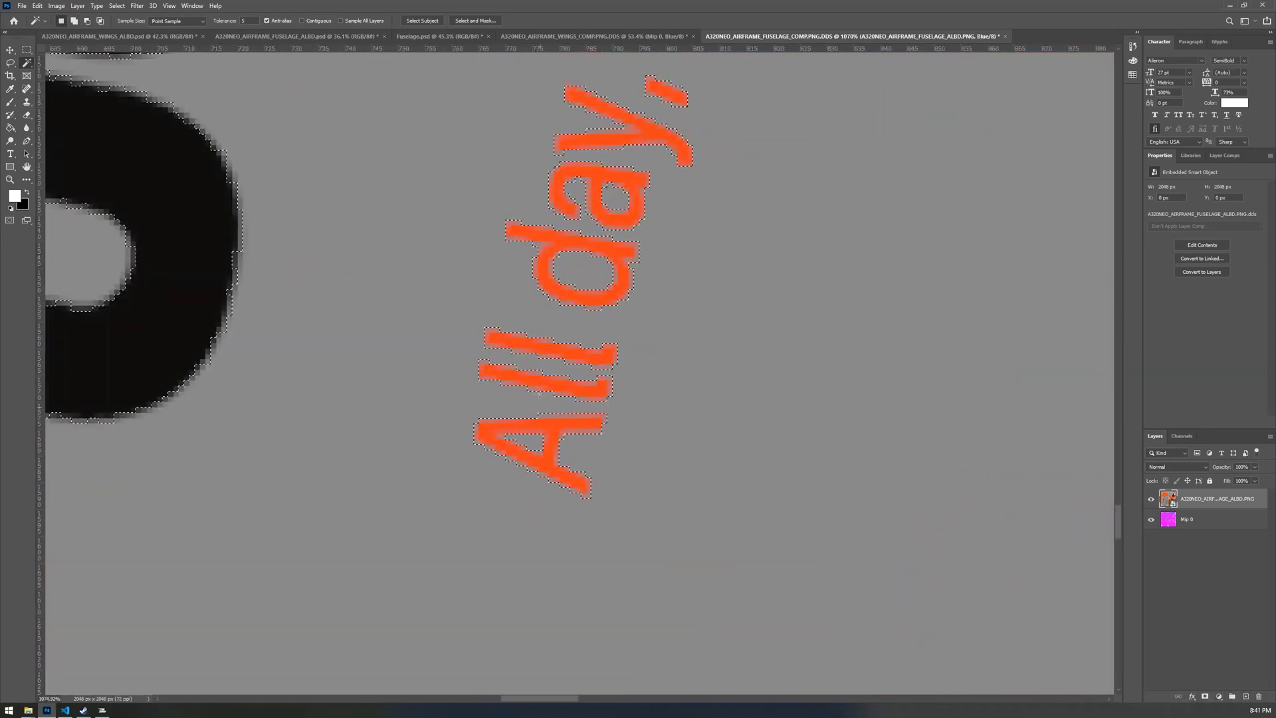
pyautogui.scroll(-5, 543, 425)
pyautogui.scroll(-5, 557, 465)
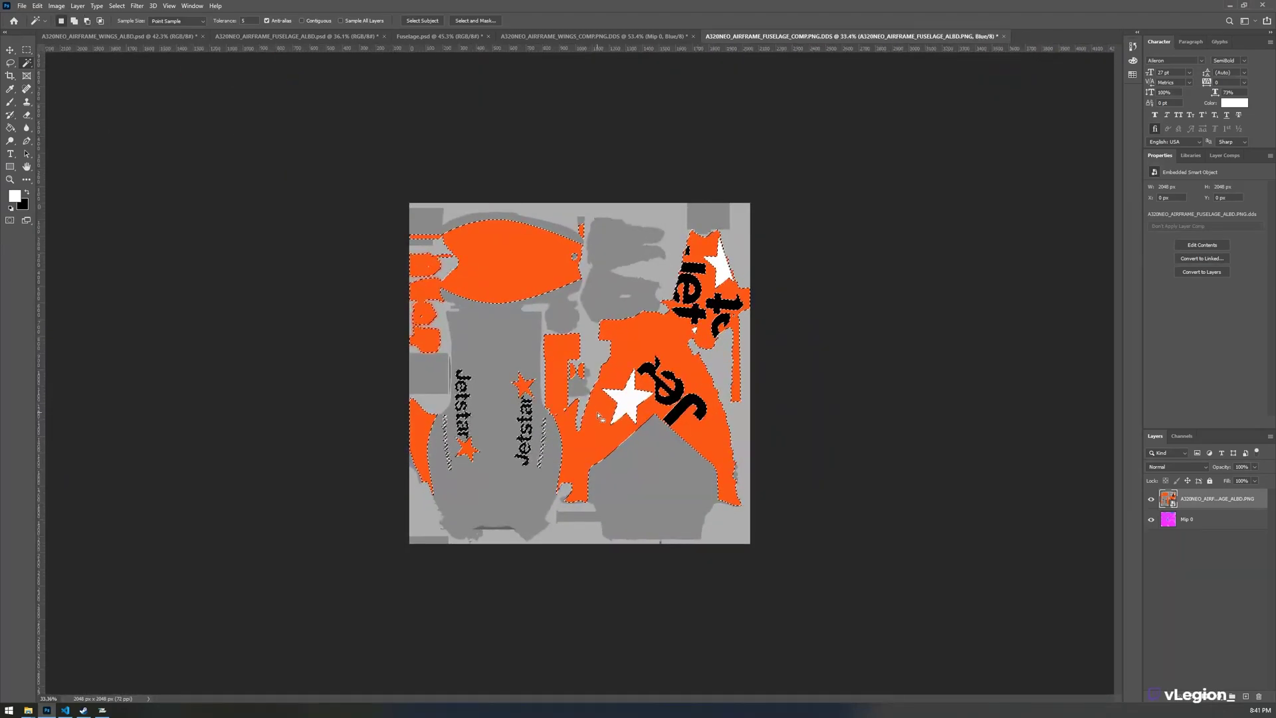
pyautogui.scroll(4, 492, 364)
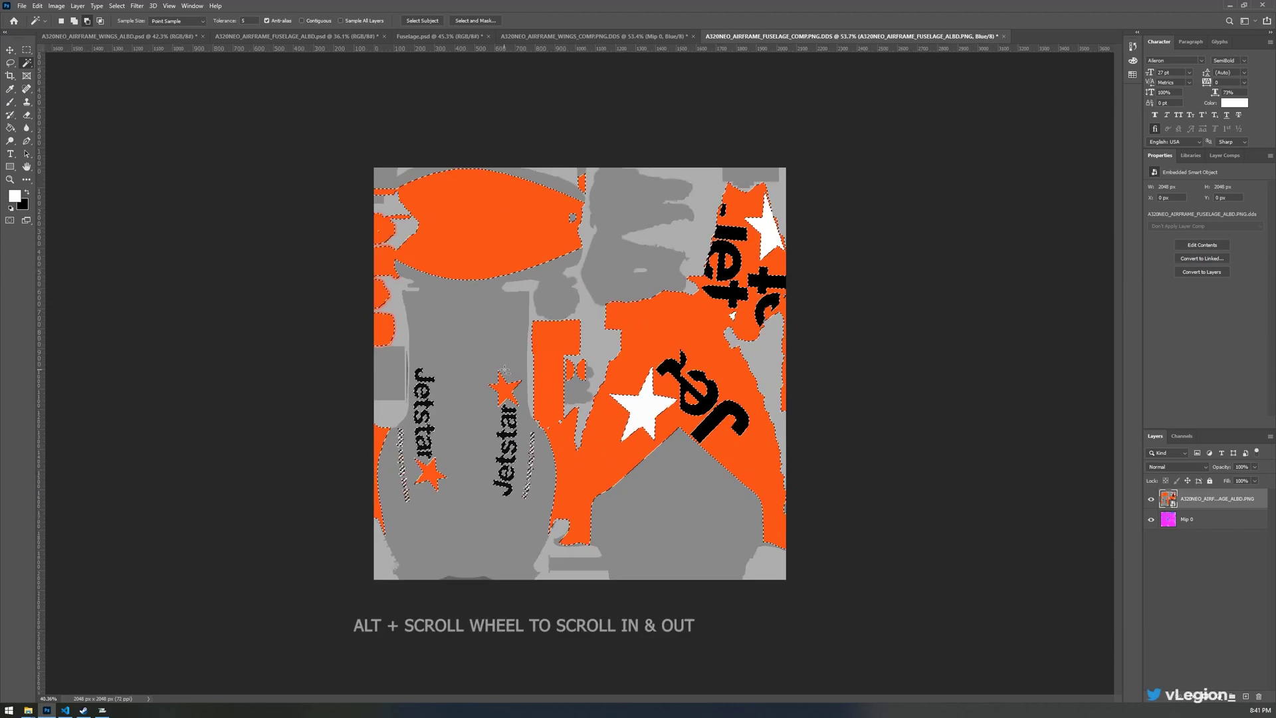
pyautogui.scroll(-5, 498, 376)
pyautogui.scroll(4, 509, 393)
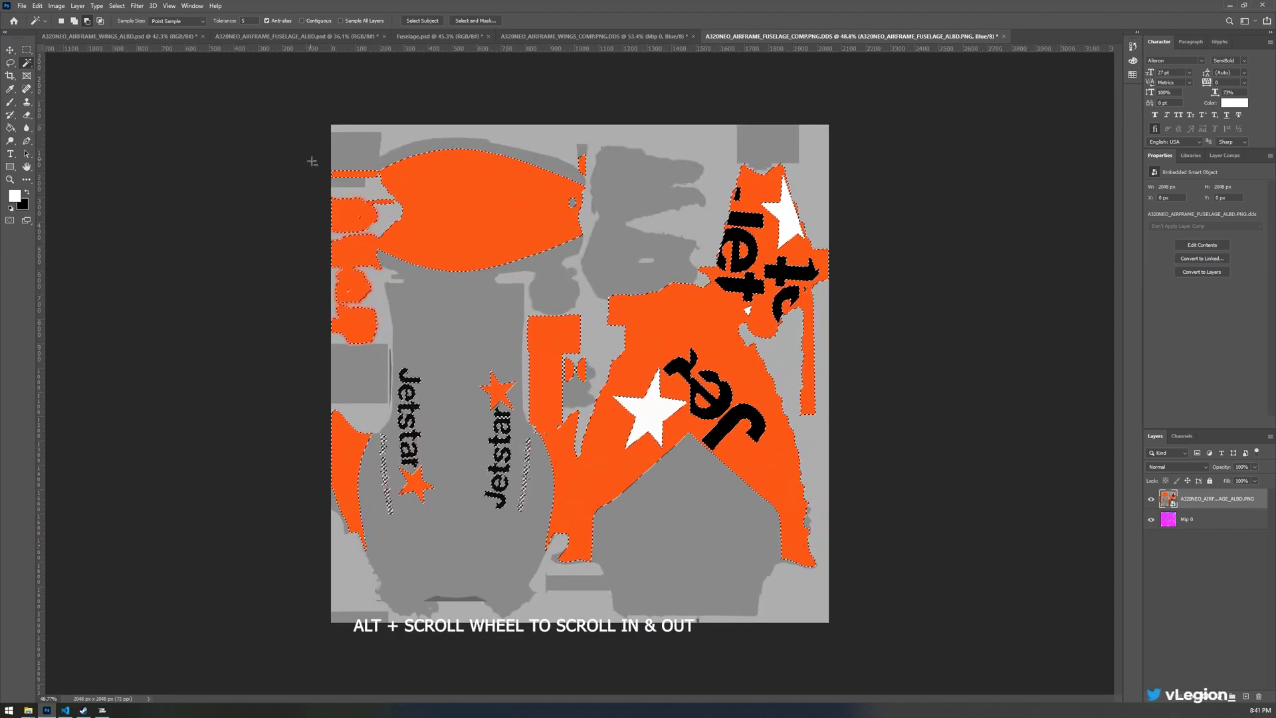
pyautogui.scroll(6, 219, 193)
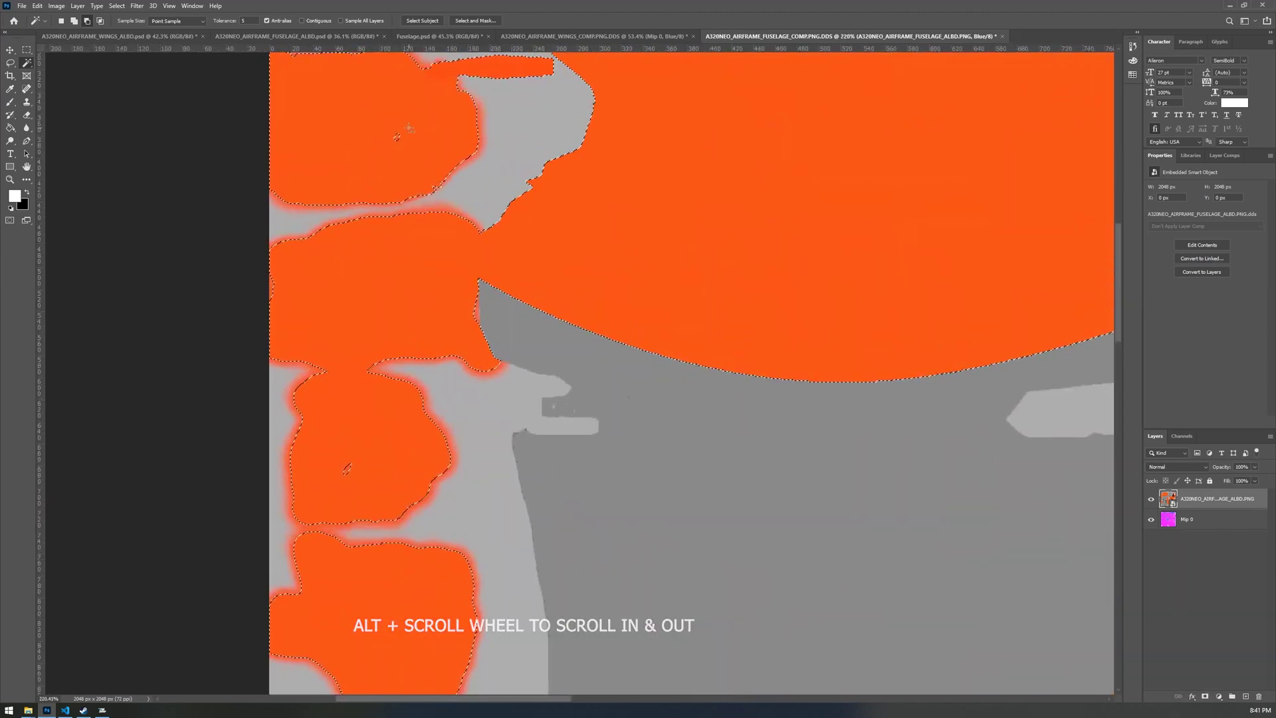
# Check the selection outline around the orange patches and the large orange panel on the ALBD layer.
pyautogui.scroll(3, 376, 140)
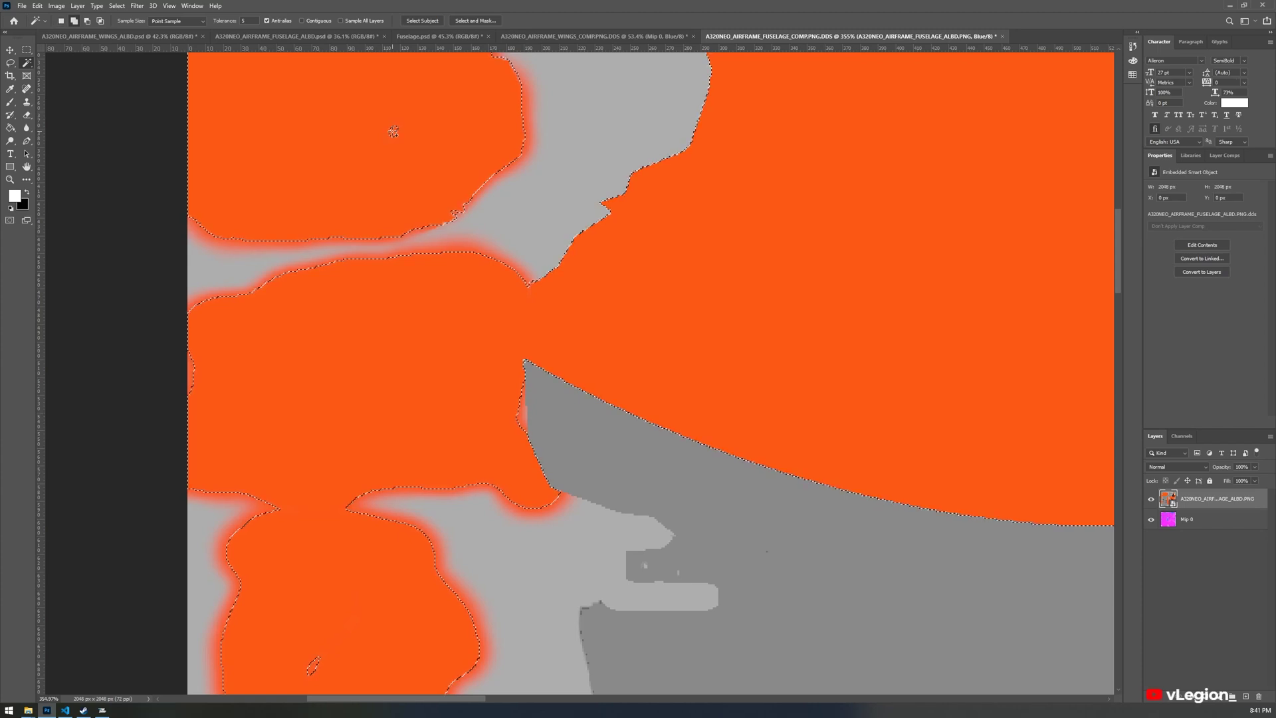
pyautogui.scroll(-1, 369, 479)
pyautogui.scroll(-5, 370, 478)
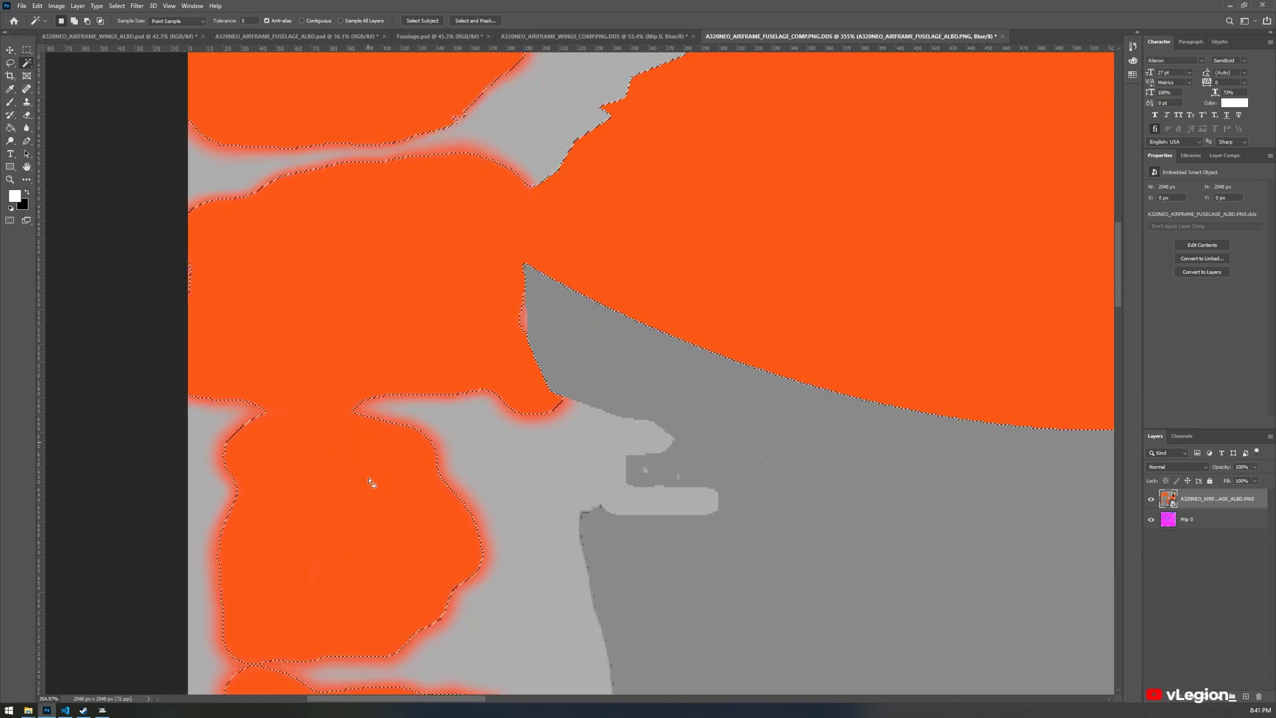
pyautogui.scroll(-8, 405, 424)
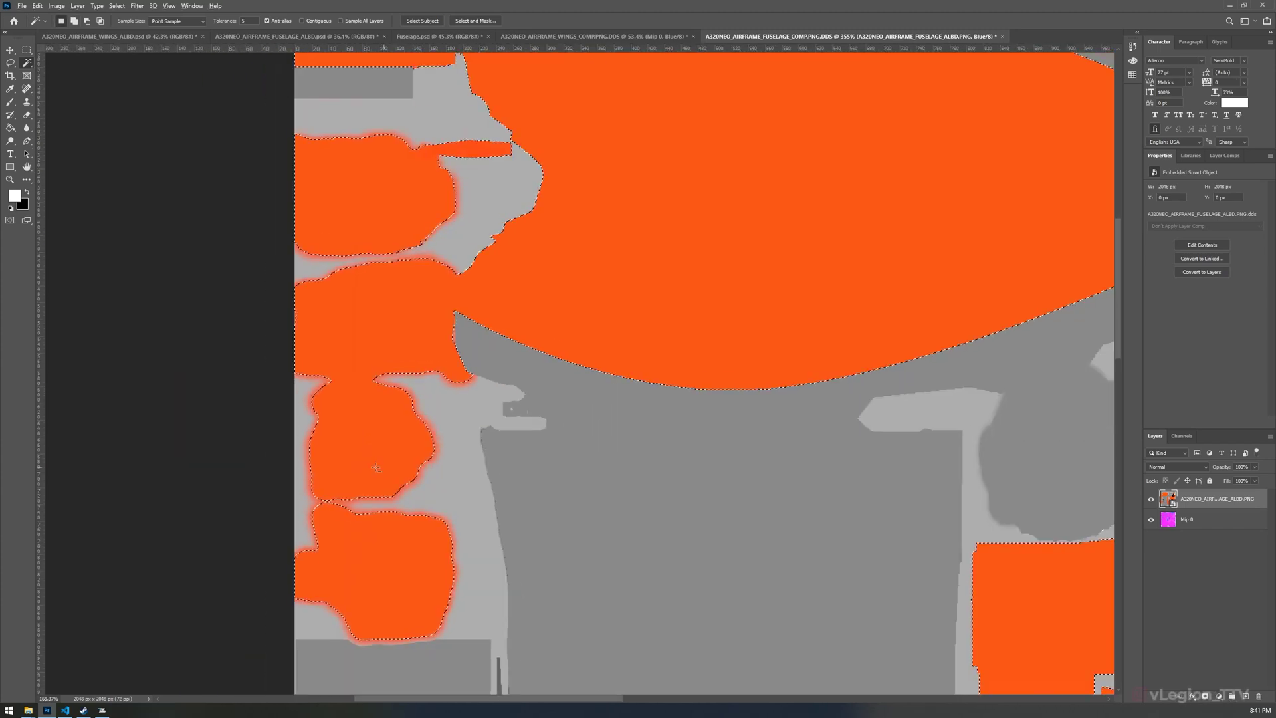
pyautogui.scroll(-1, 740, 461)
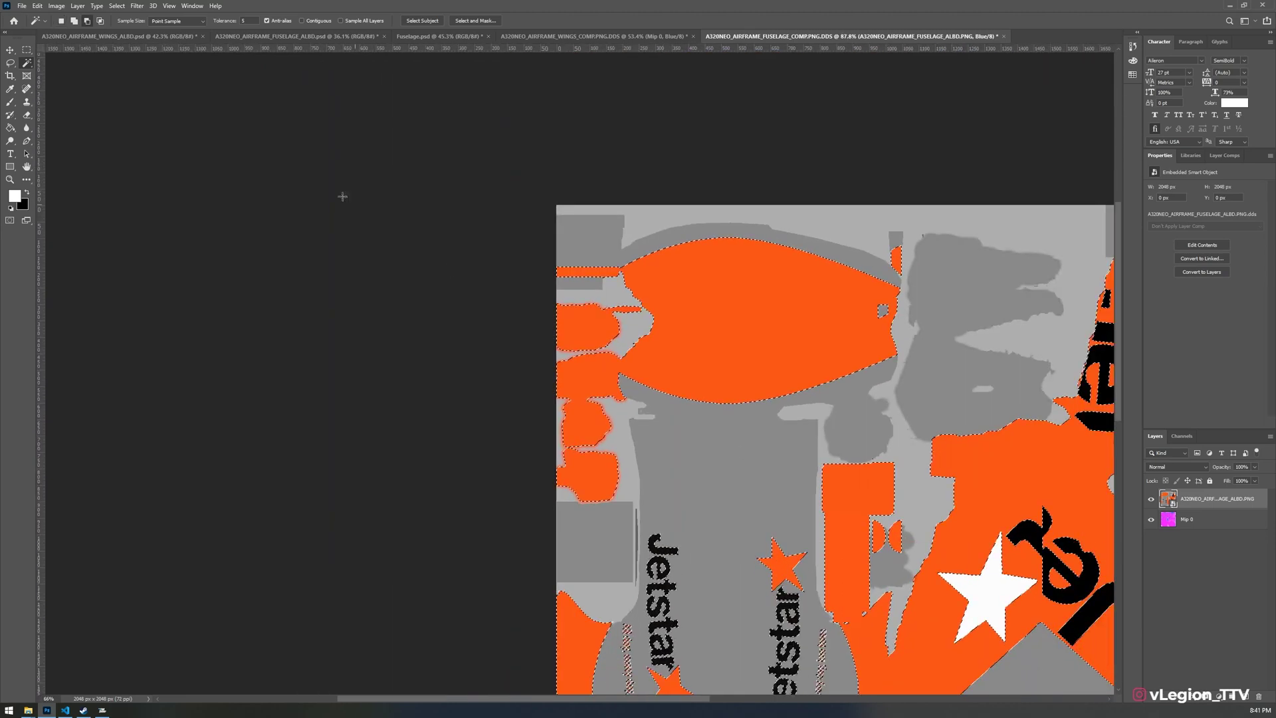
# Add the white stars and black lettering inside the orange tail areas to the selection with the Quick Selection tool.
pyautogui.rightClick(25, 64)
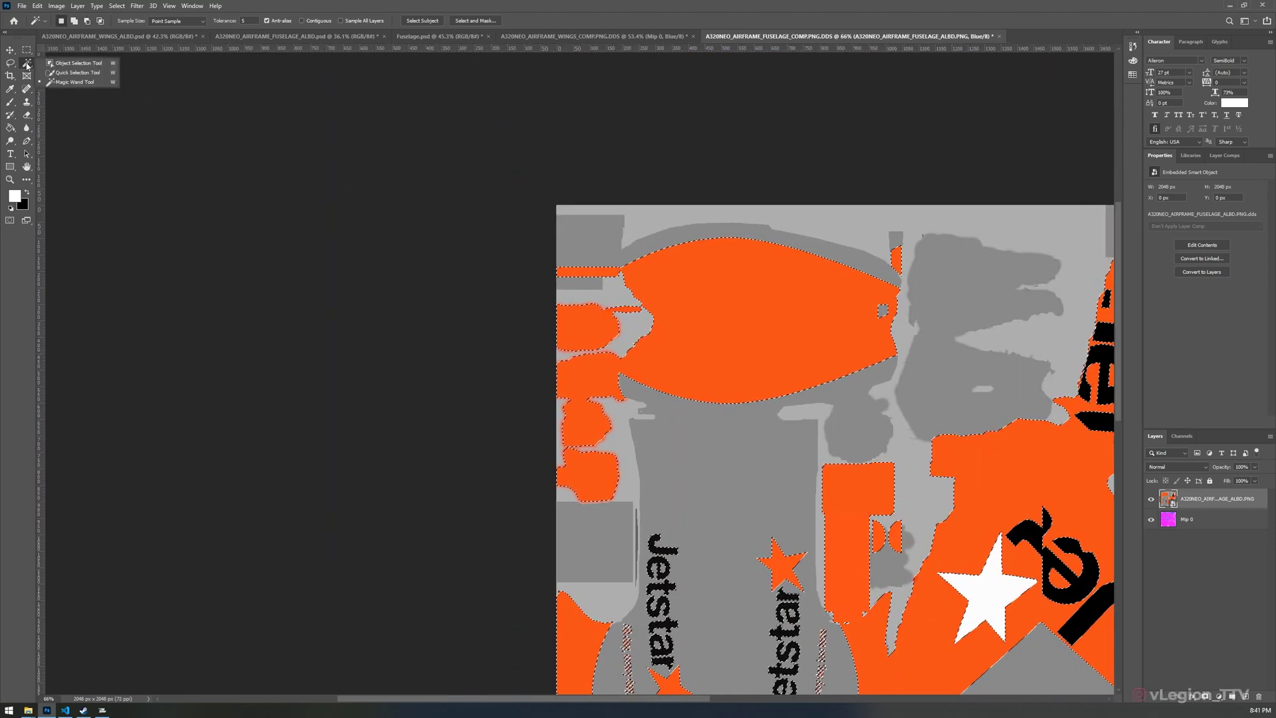
pyautogui.click(73, 71)
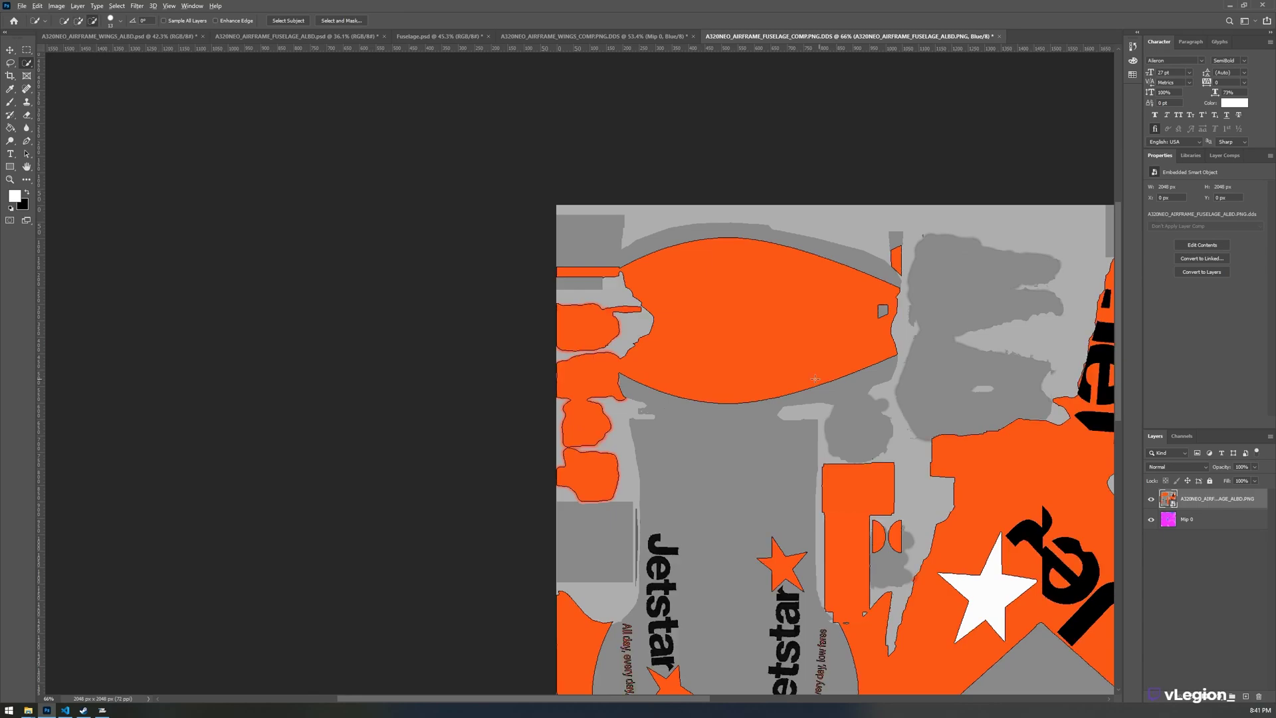
pyautogui.scroll(-4, 858, 425)
pyautogui.scroll(3, 853, 448)
pyautogui.scroll(2, 853, 448)
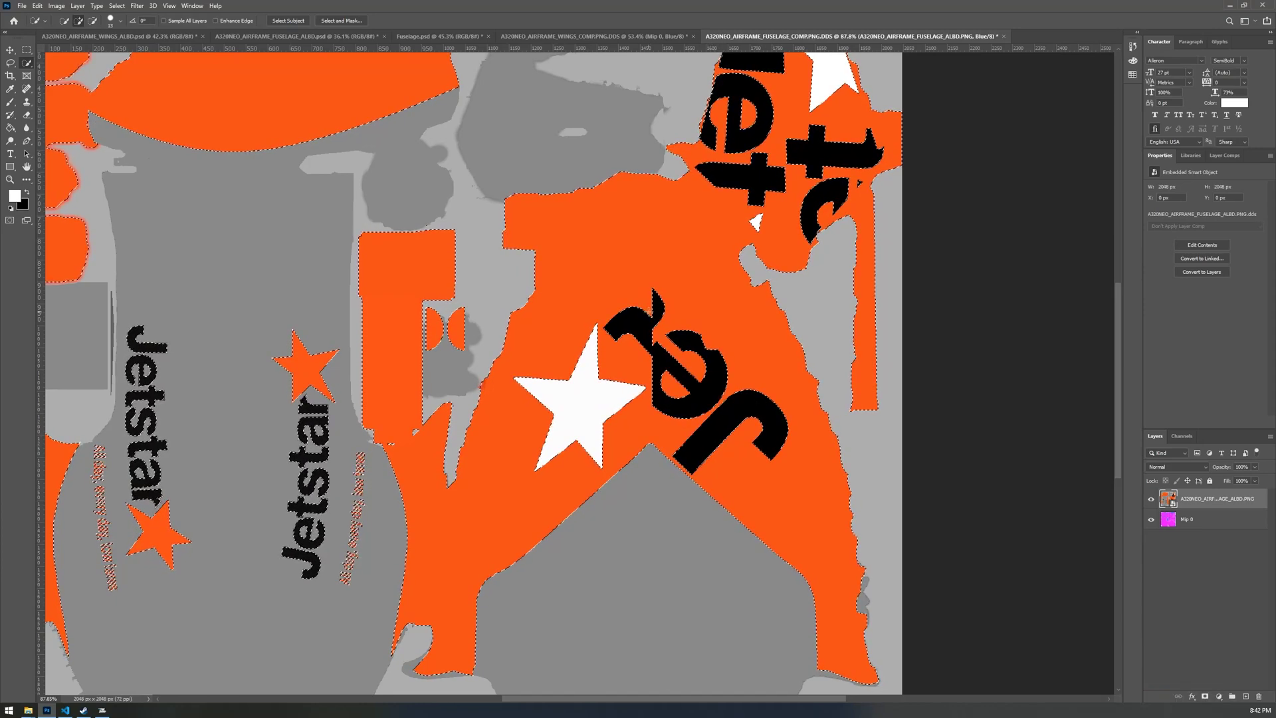
pyautogui.hotkey('ctrl', 'd')
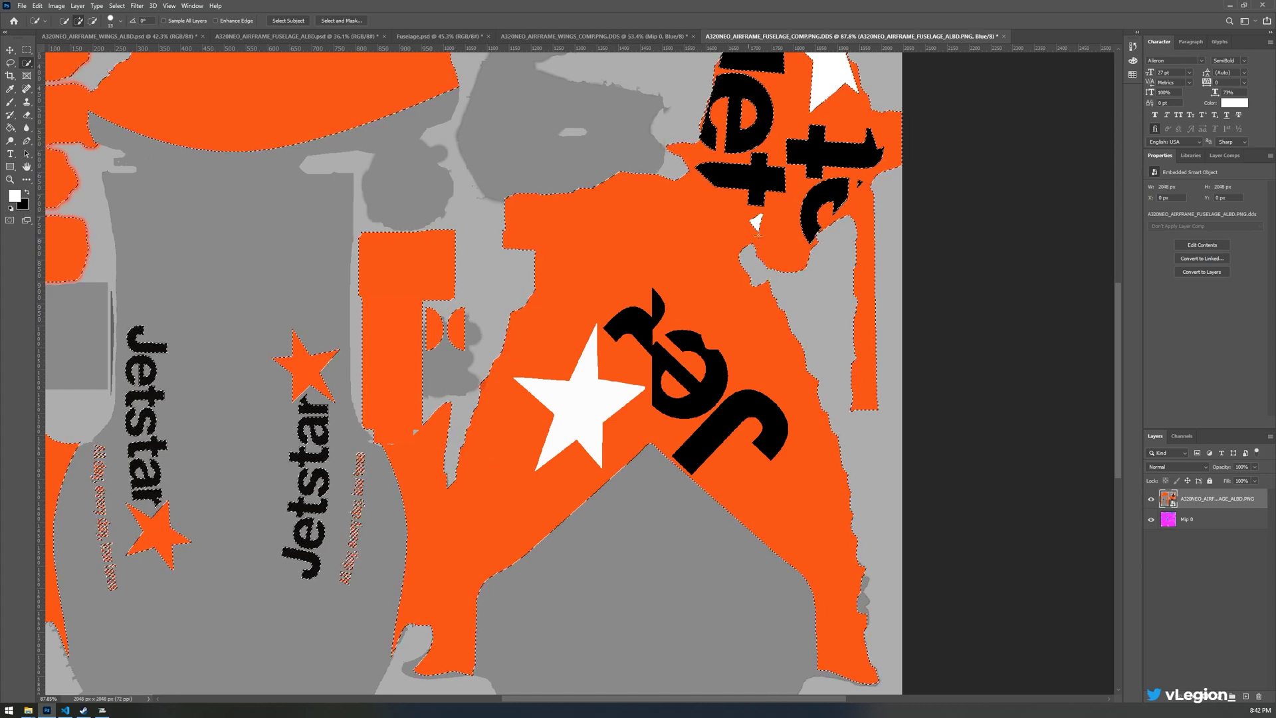
pyautogui.scroll(5, 758, 234)
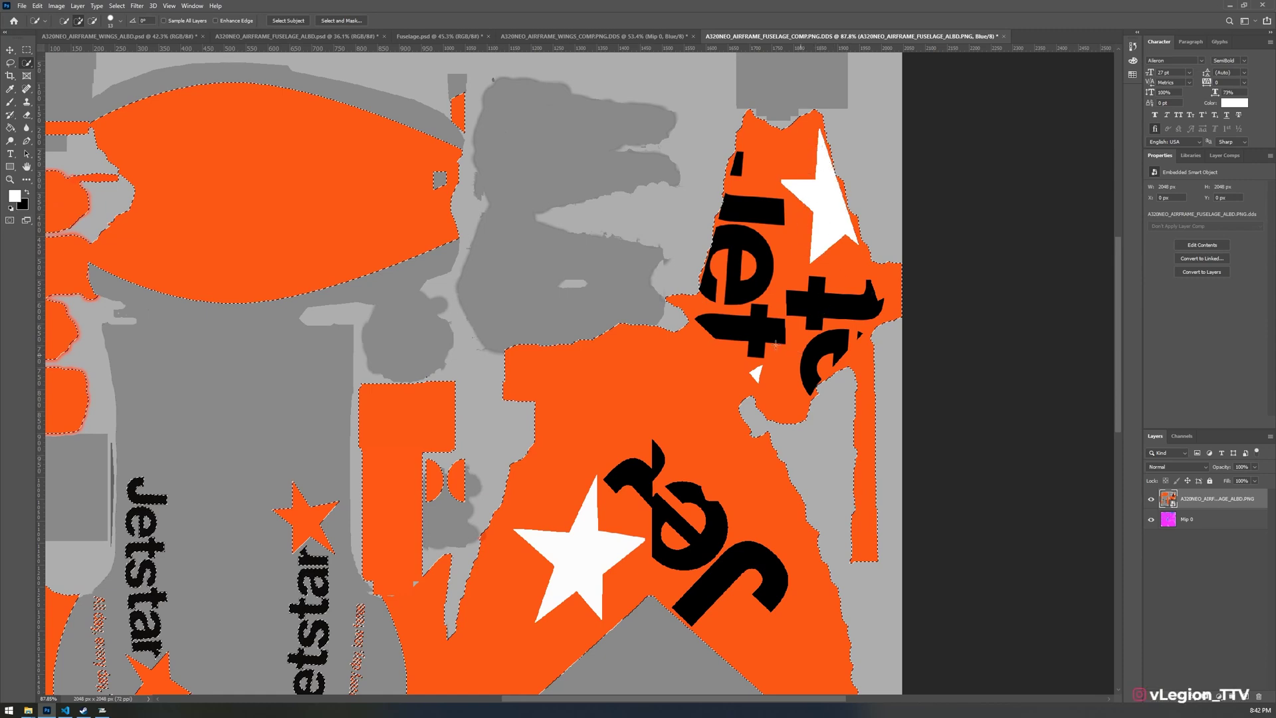
pyautogui.hotkey('ctrl', 'd')
pyautogui.hotkey('ctrl', 'z')
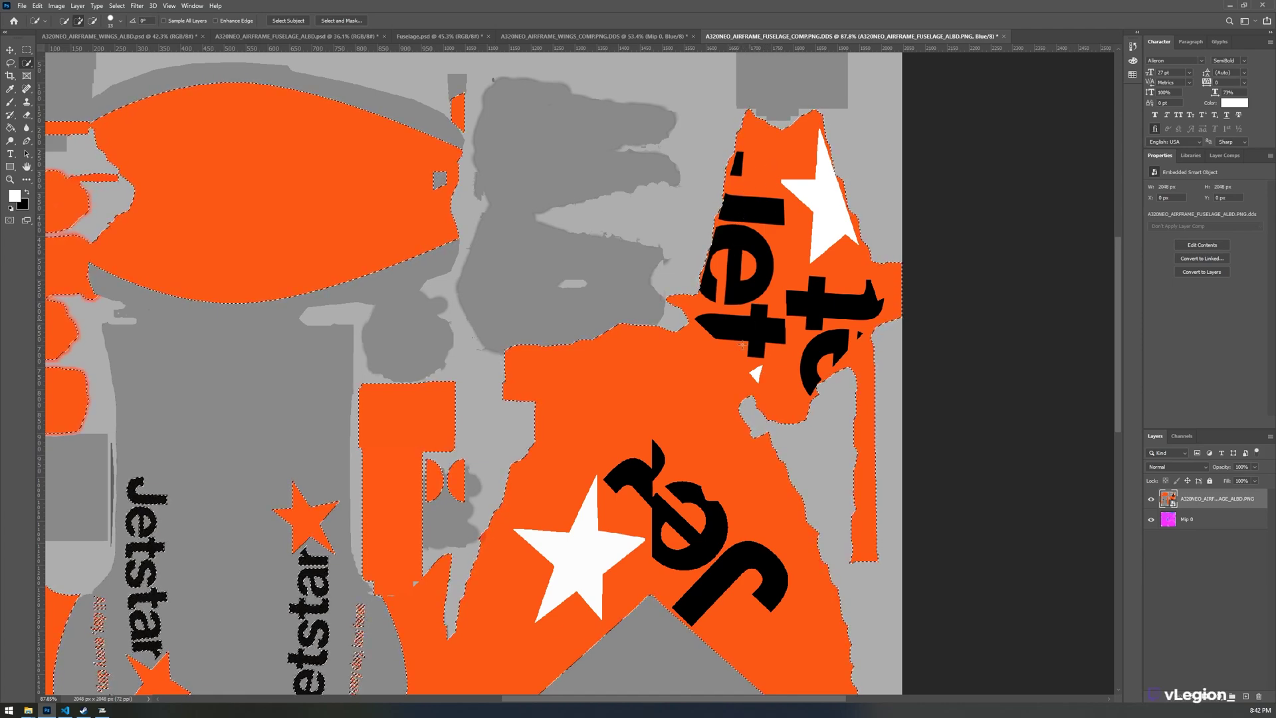
pyautogui.scroll(-3, 749, 320)
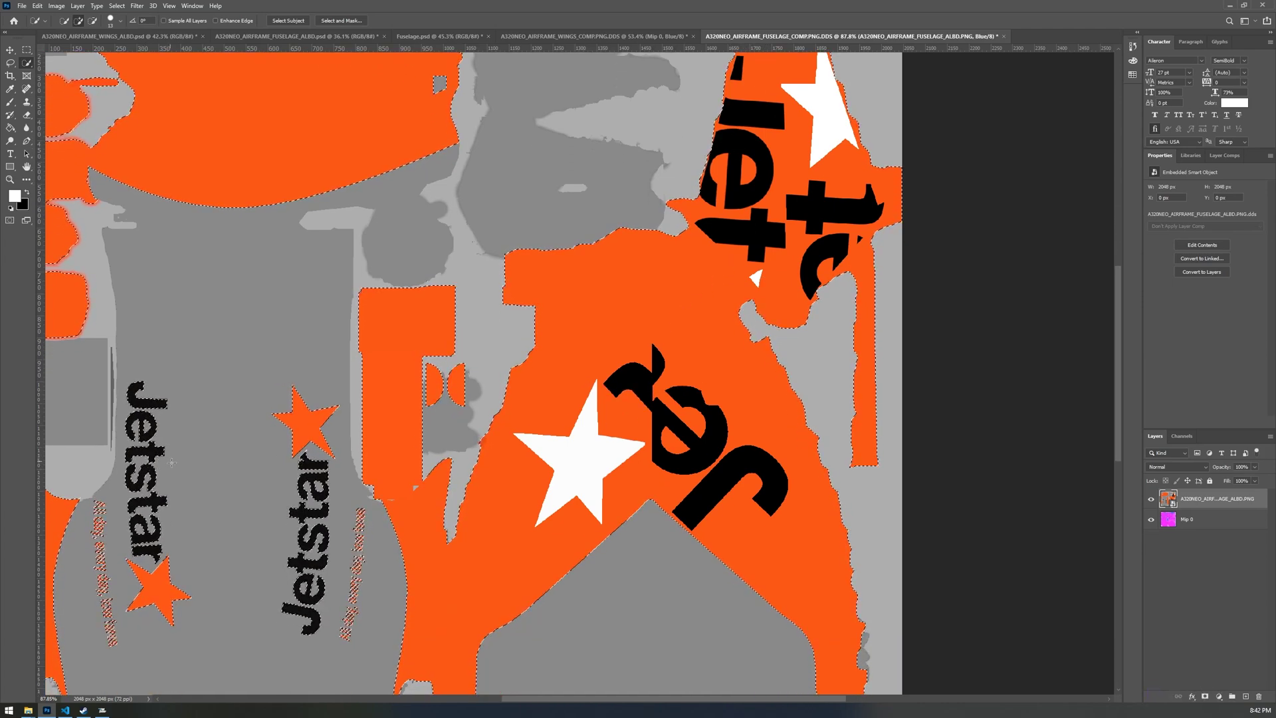
pyautogui.scroll(-4, 38, 513)
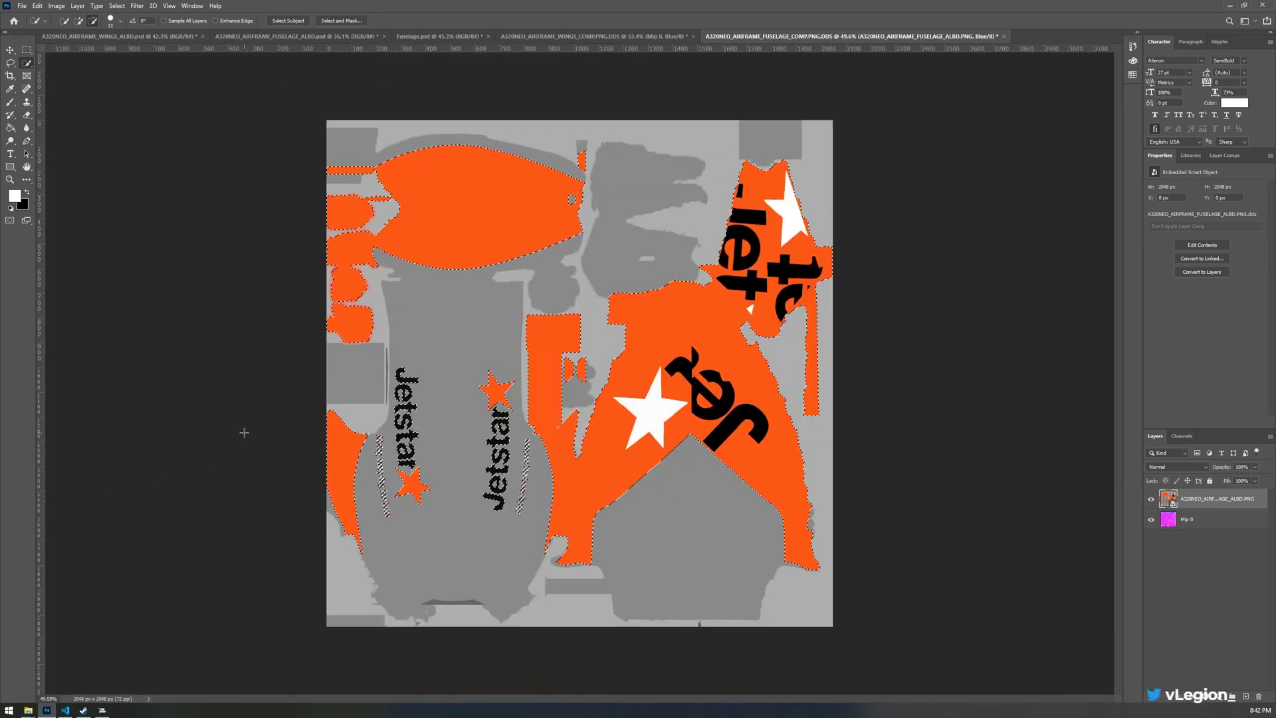
pyautogui.scroll(-1, 447, 386)
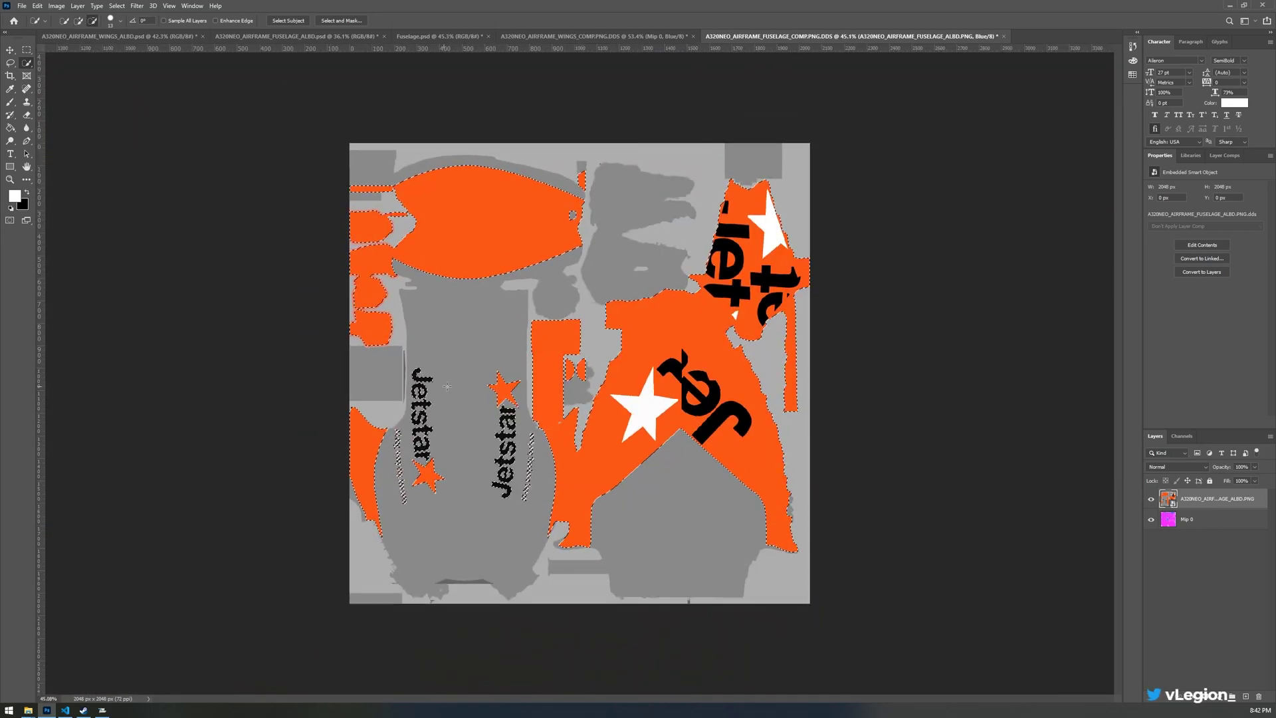
# Hide the placed ALBD layer and show only the Blue channel of the COMP texture.
pyautogui.click(1151, 500)
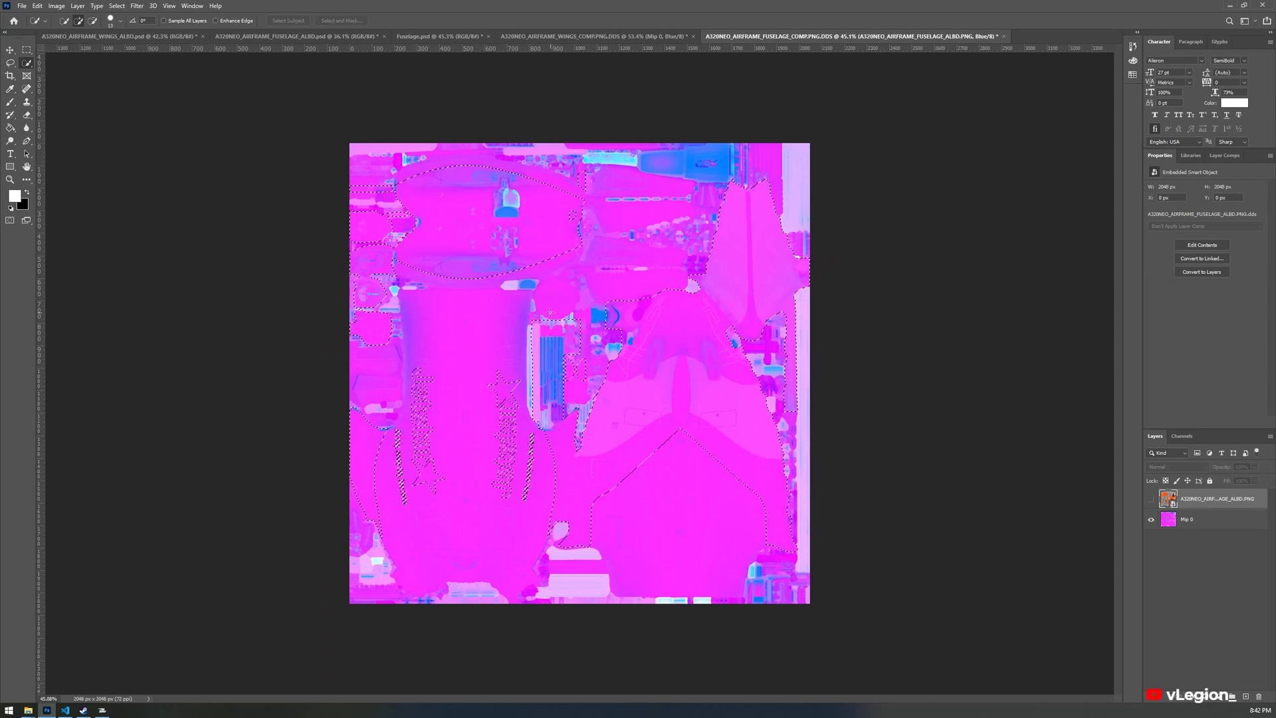
pyautogui.click(1185, 439)
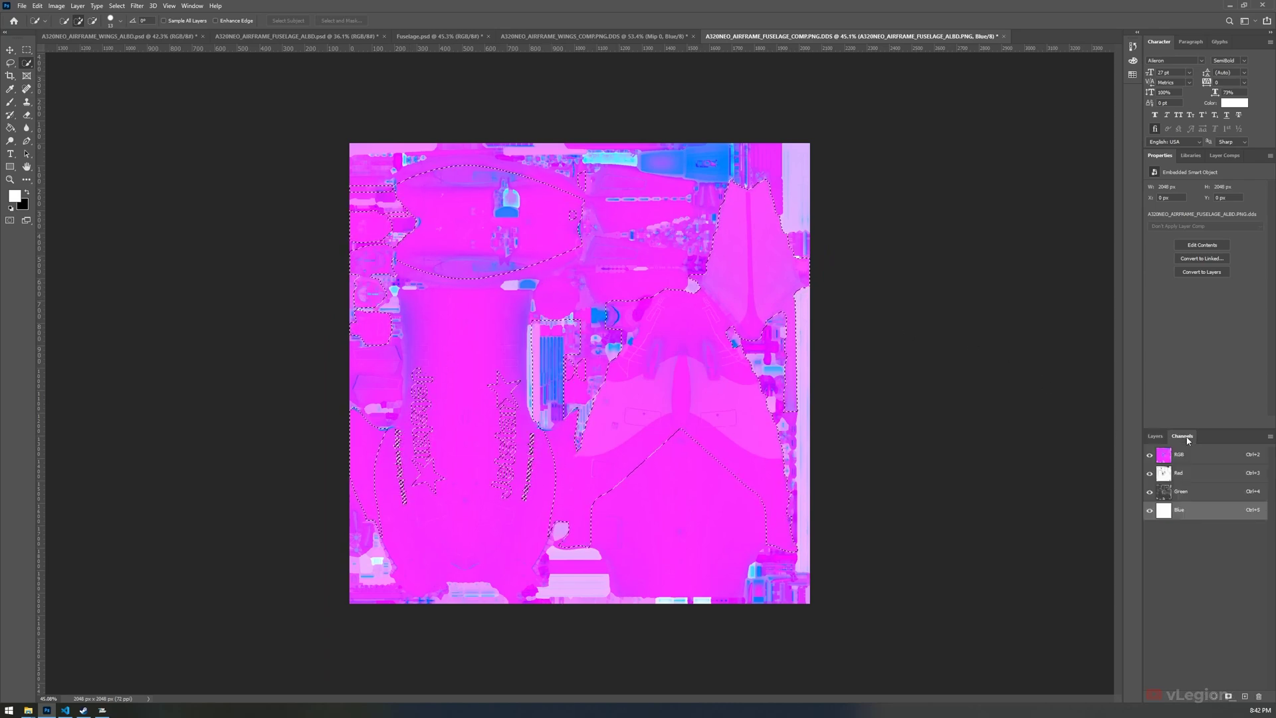
pyautogui.click(1149, 474)
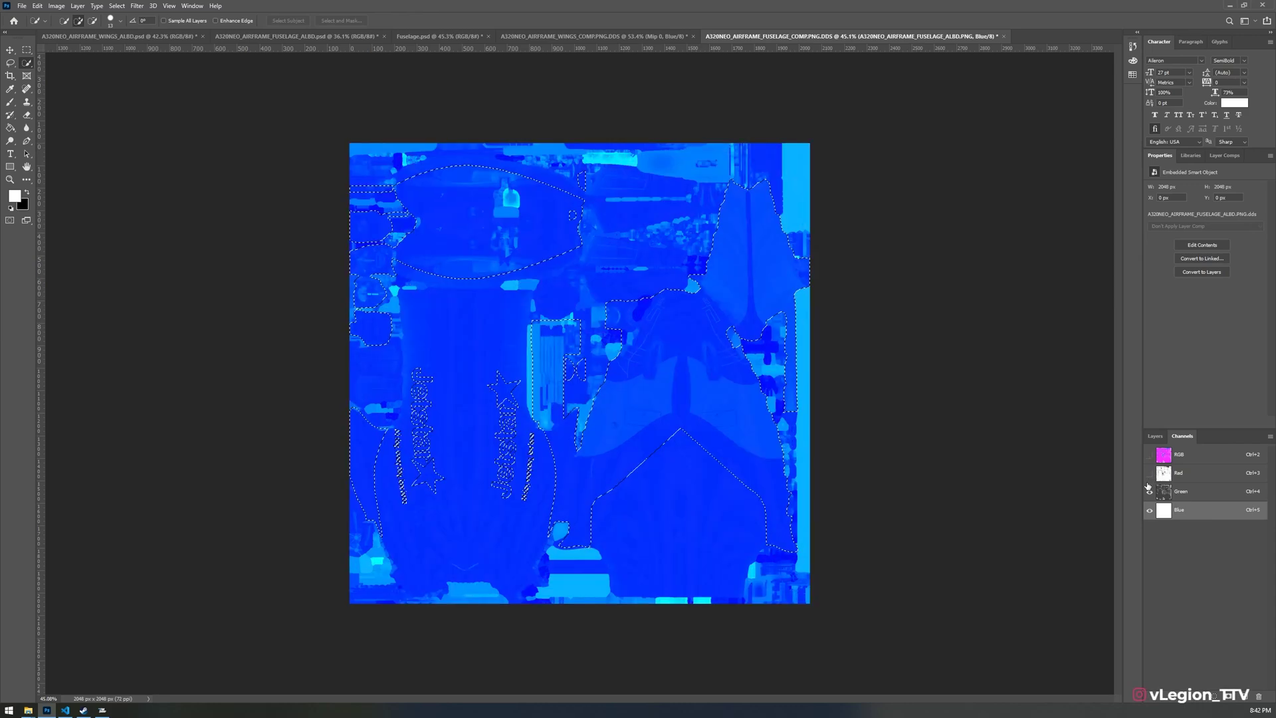
pyautogui.click(1150, 492)
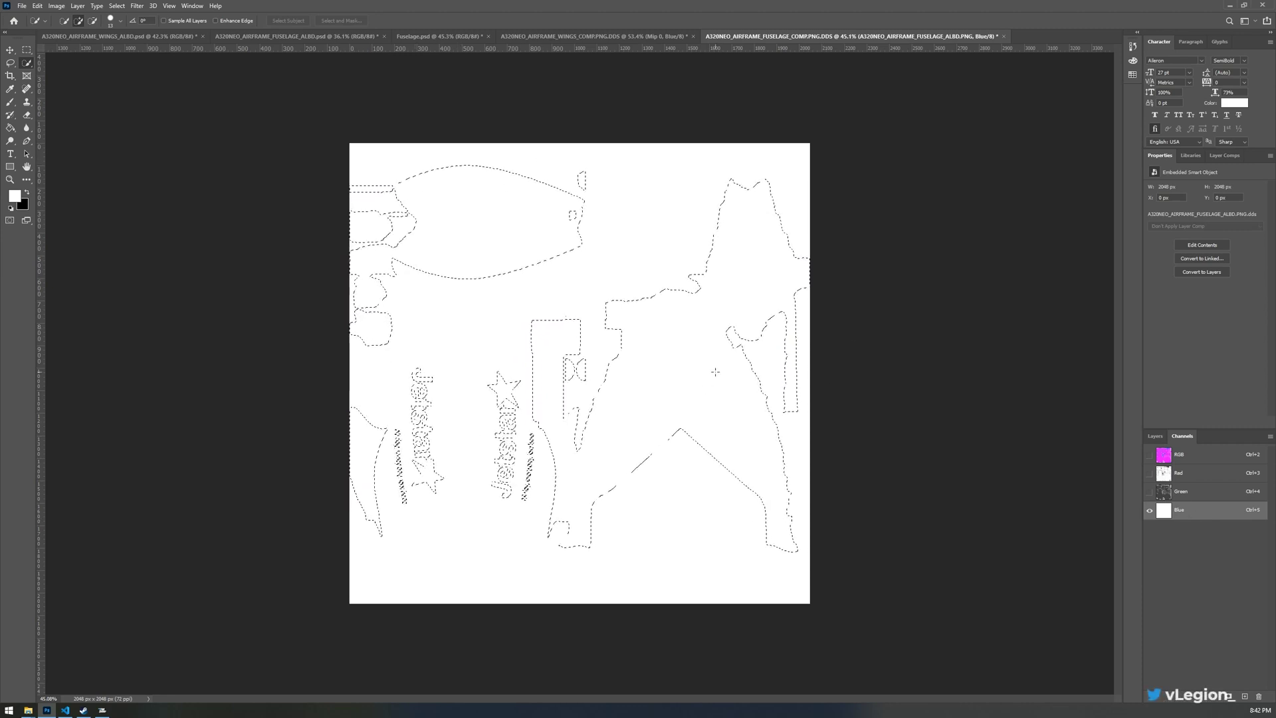
# Set the foreground colour to solid black, #000000.
pyautogui.click(27, 193)
pyautogui.click(16, 196)
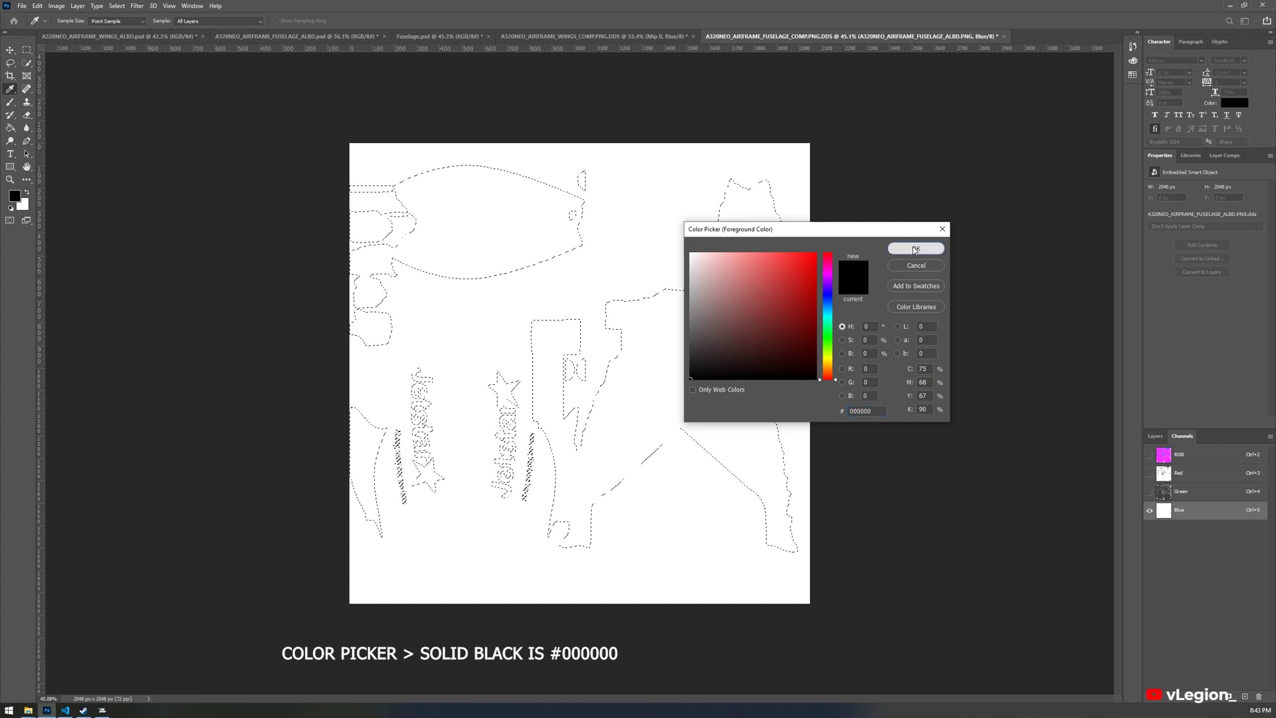
pyautogui.click(891, 247)
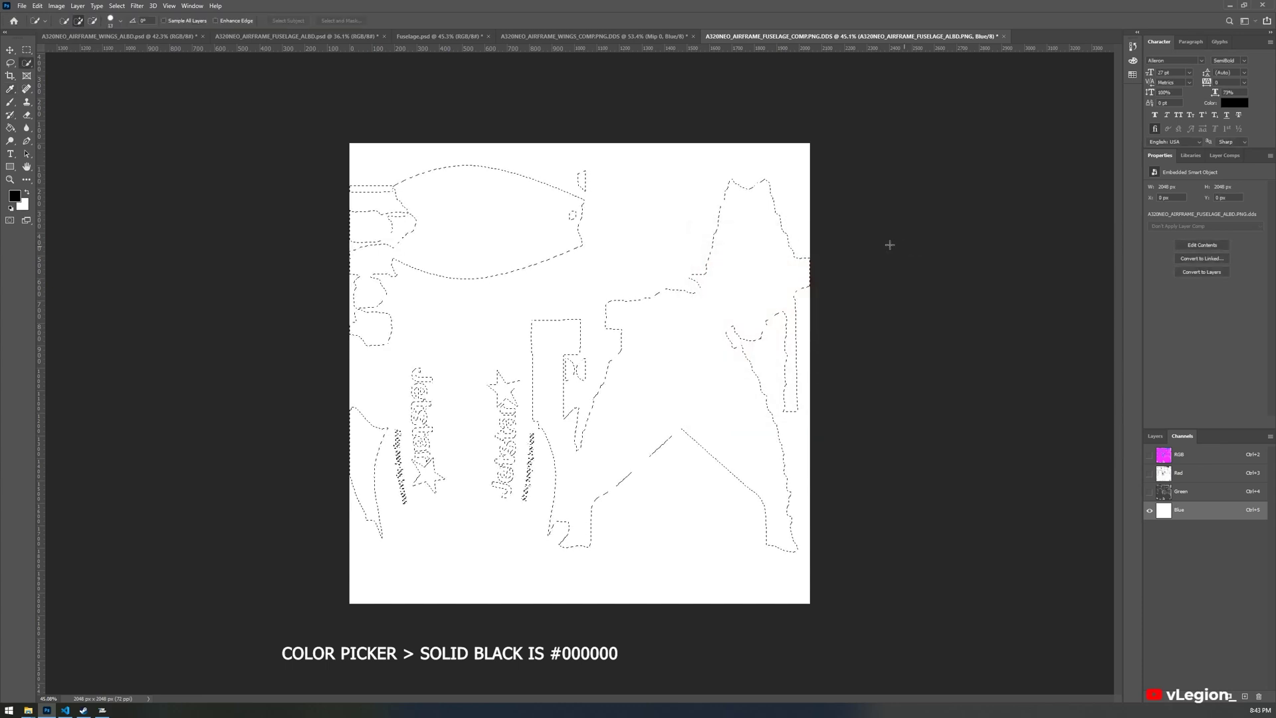
# Brush the selected livery areas black in the Blue channel of the Mip 0 layer, without rasterizing the ALBD smart object.
pyautogui.click(10, 101)
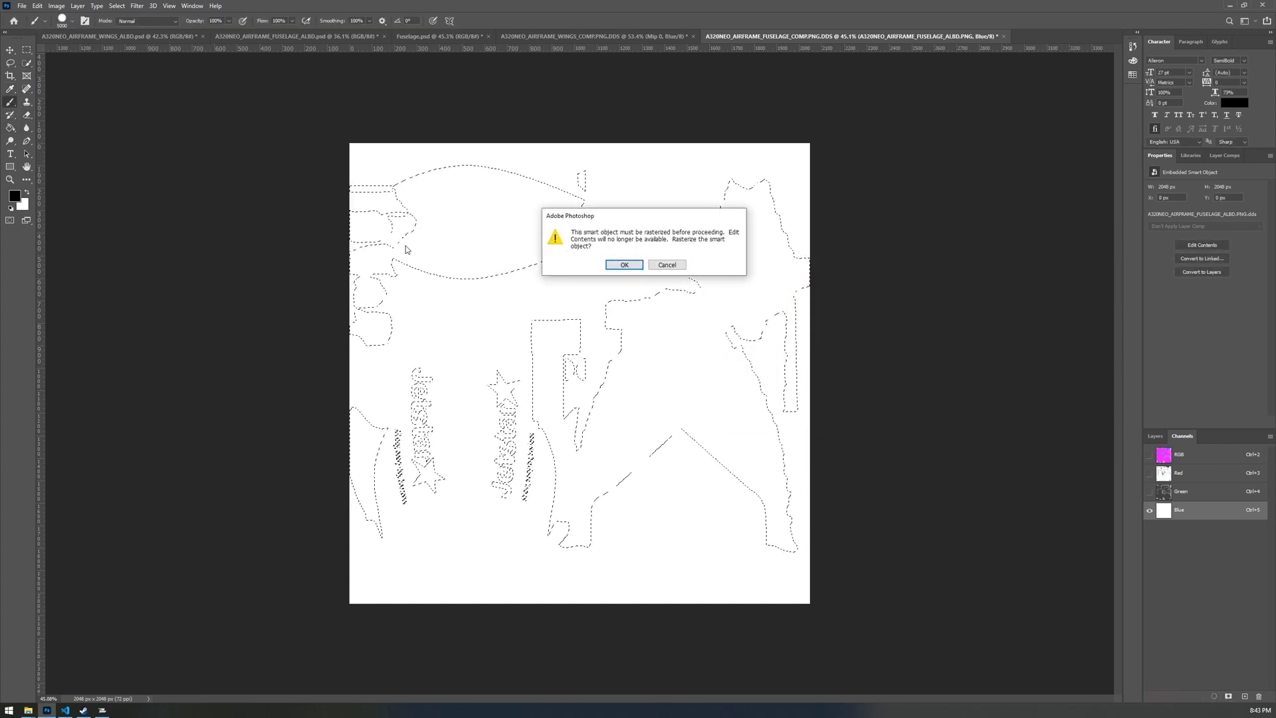
pyautogui.click(666, 265)
pyautogui.click(1153, 436)
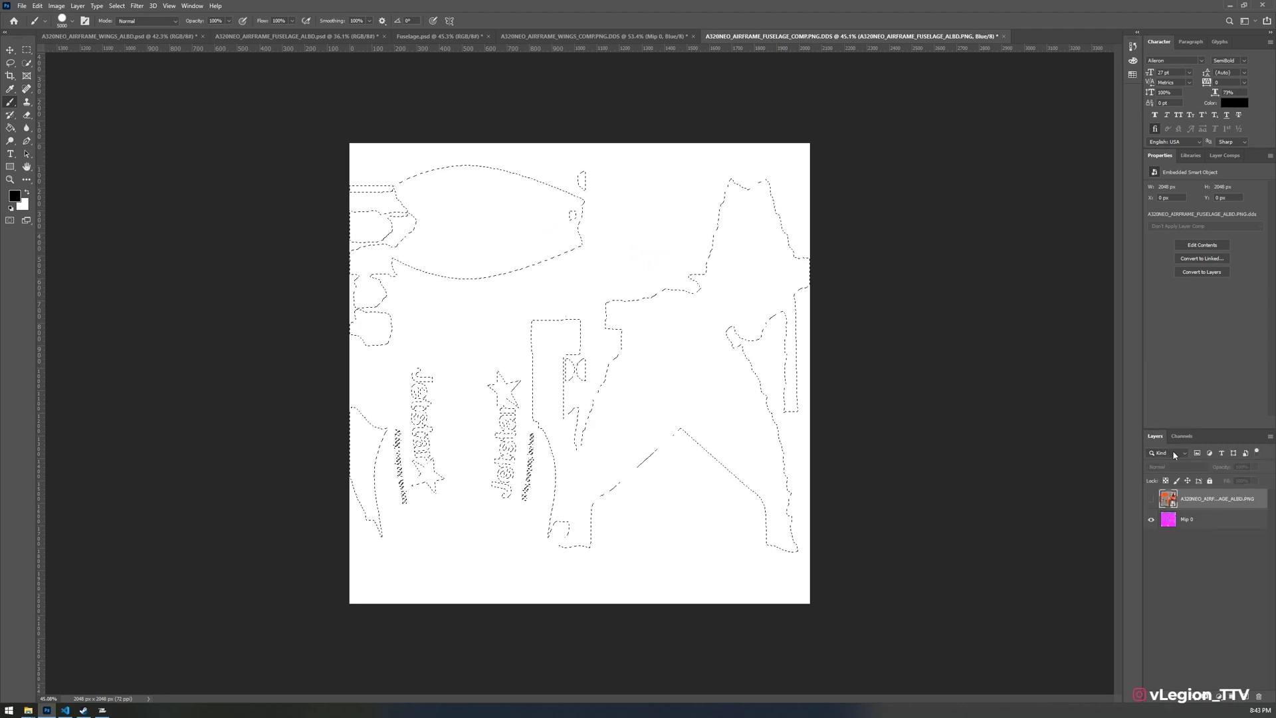
pyautogui.click(1189, 522)
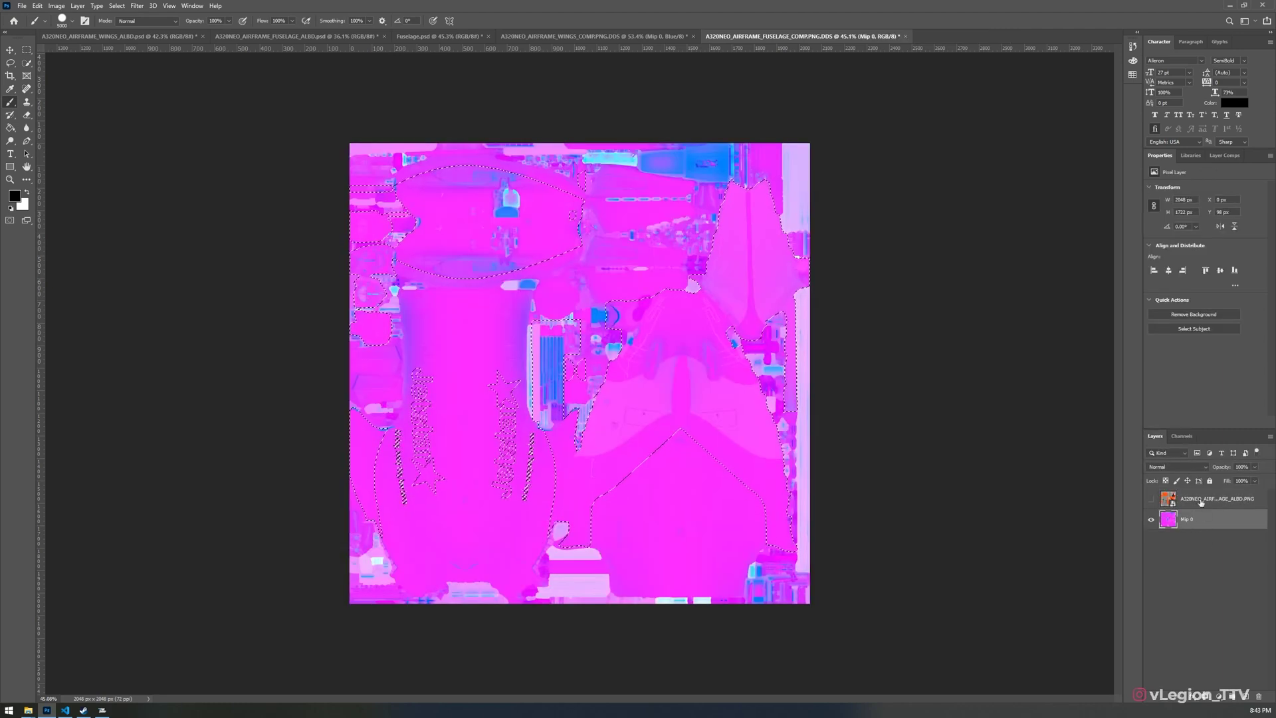
pyautogui.click(1182, 436)
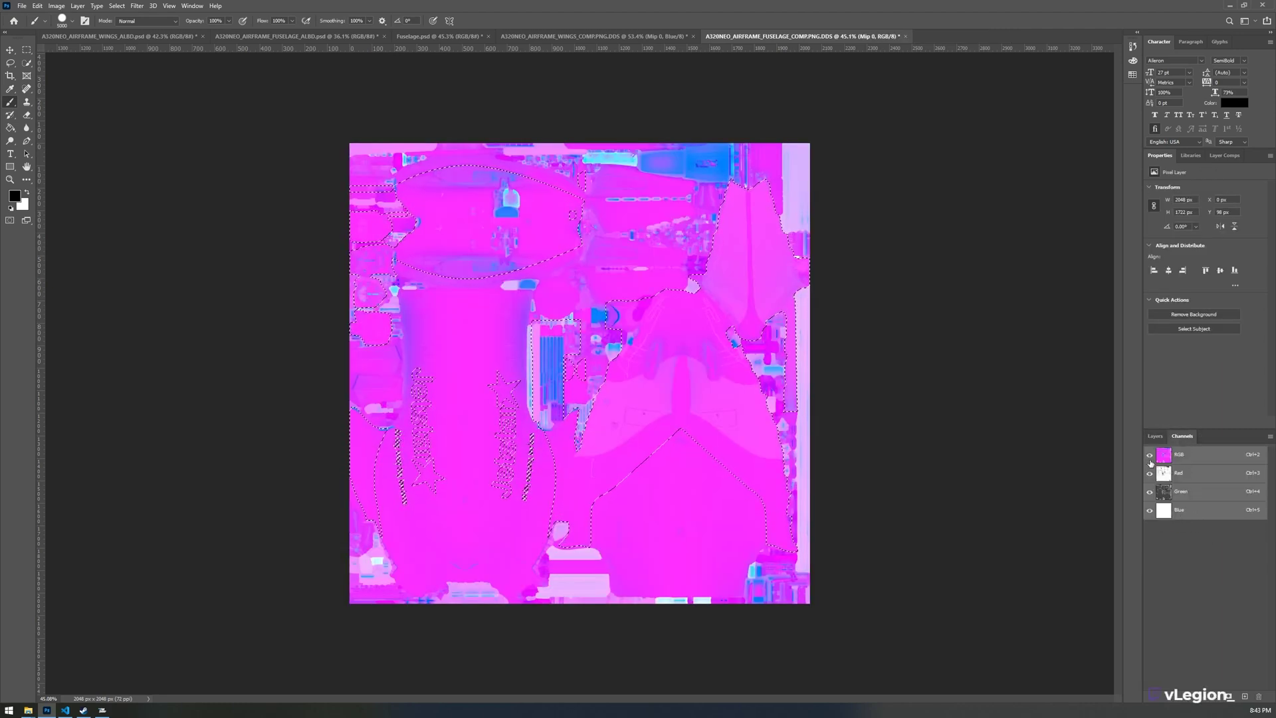
pyautogui.click(1150, 491)
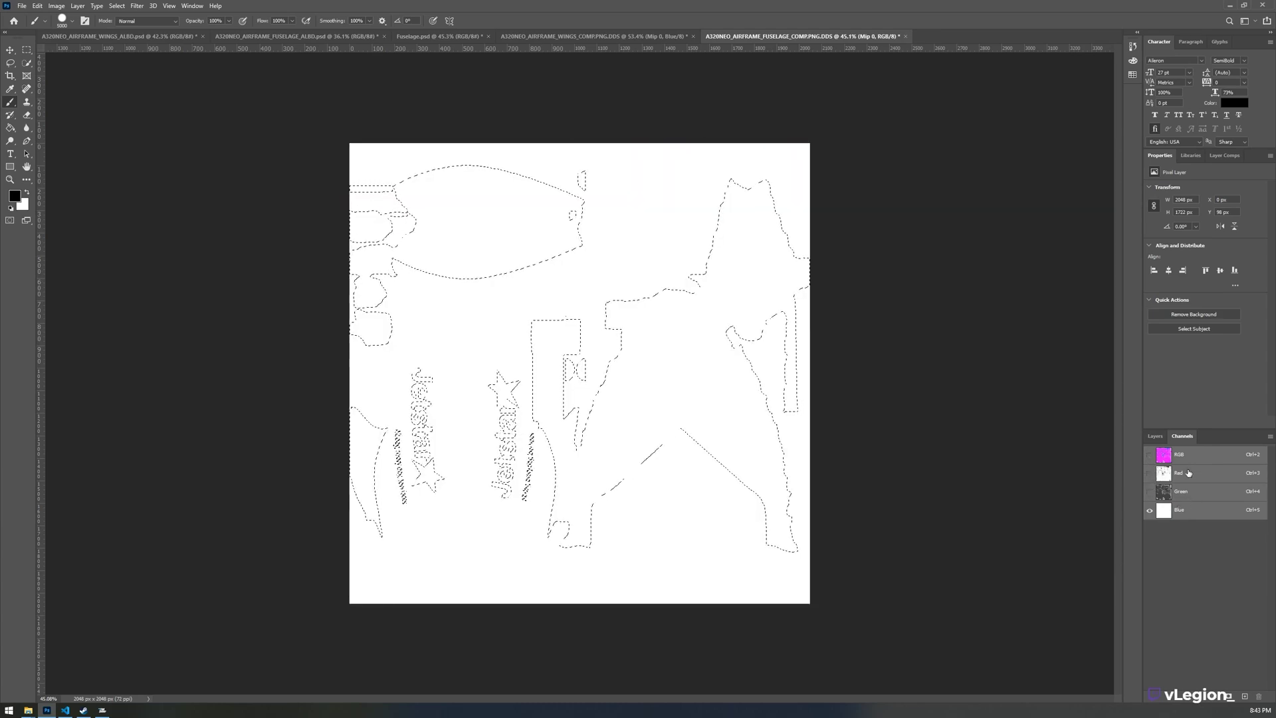
pyautogui.click(1197, 510)
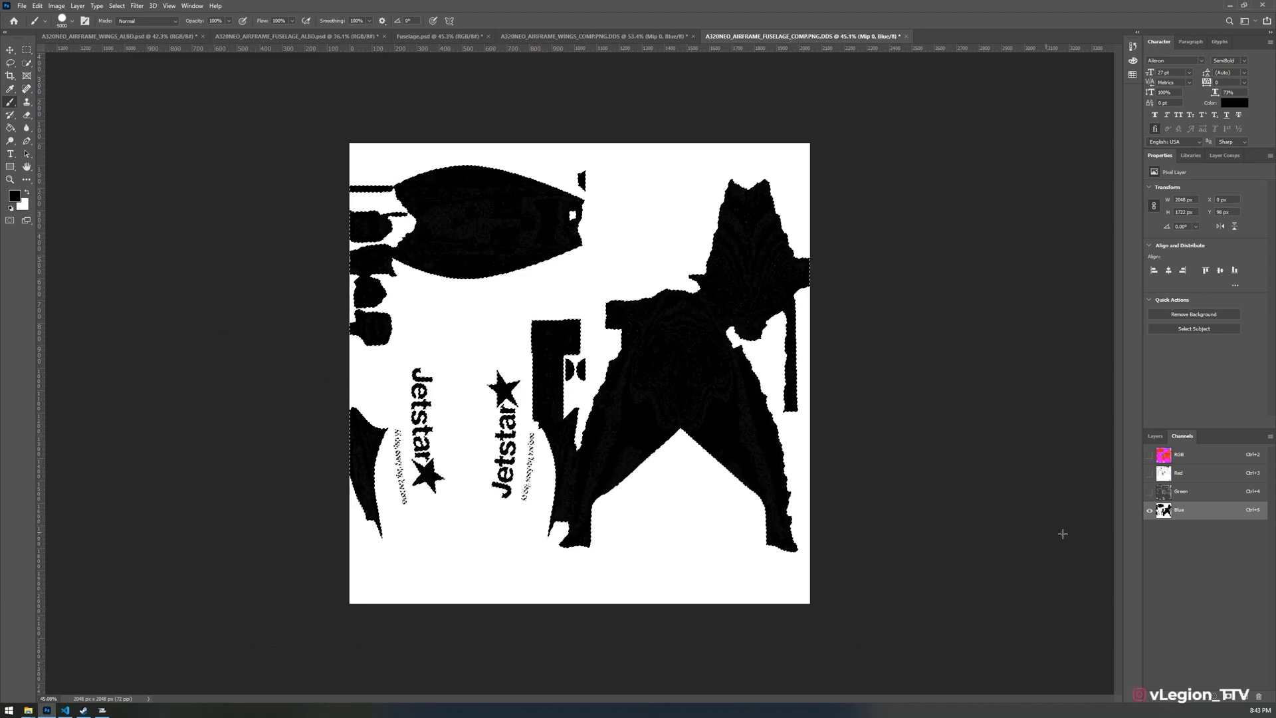
# Activate the Green channel and set the foreground colour's brightness to 75%, giving light grey #bfbfbf.
pyautogui.click(1161, 494)
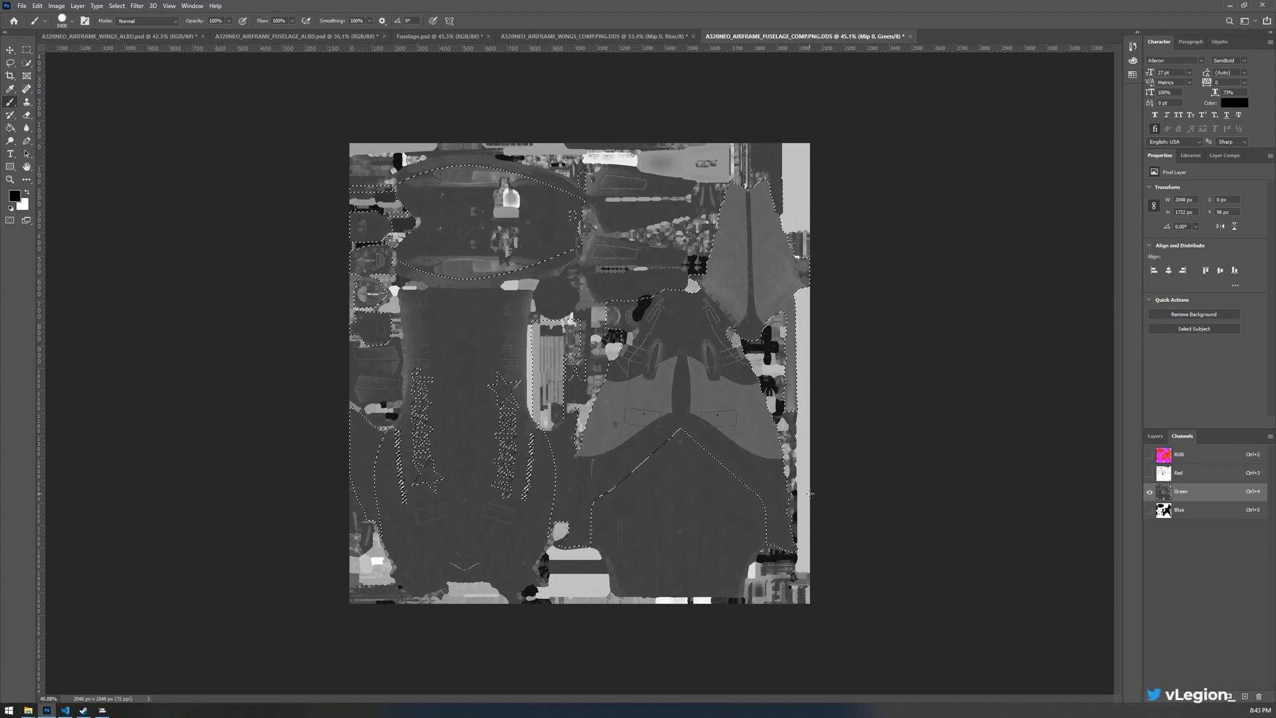
pyautogui.click(14, 196)
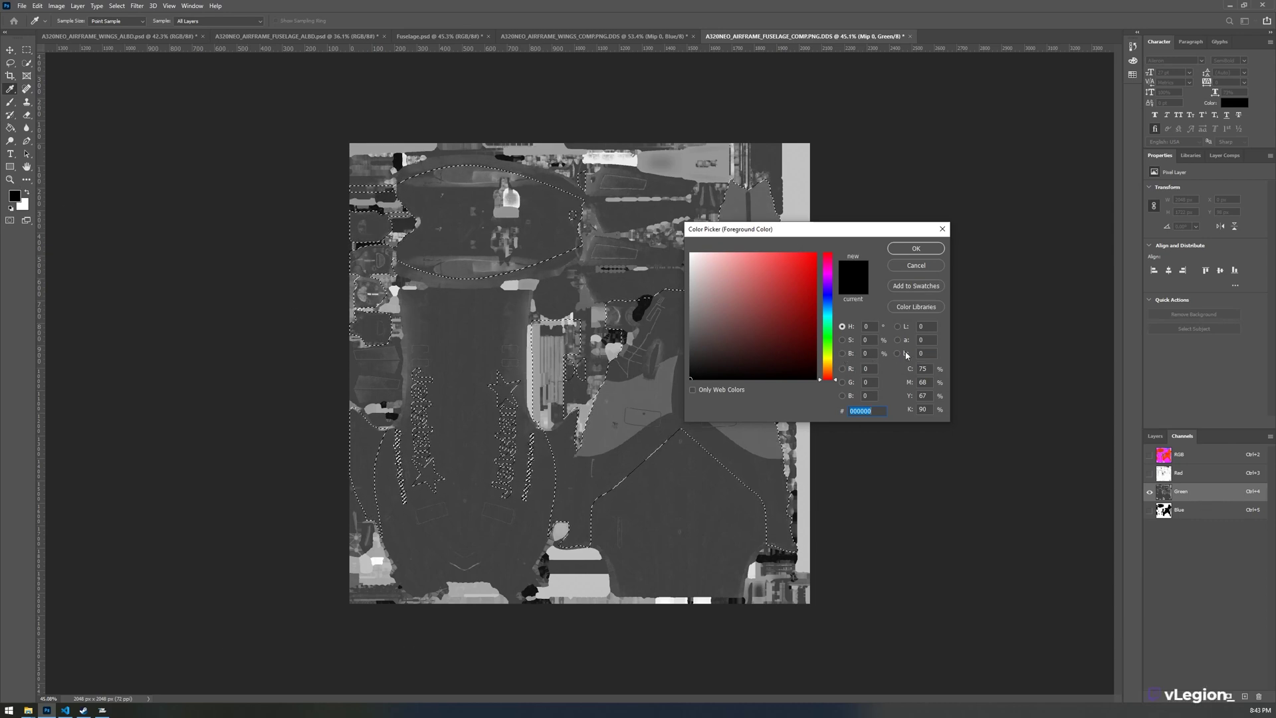
pyautogui.click(842, 353)
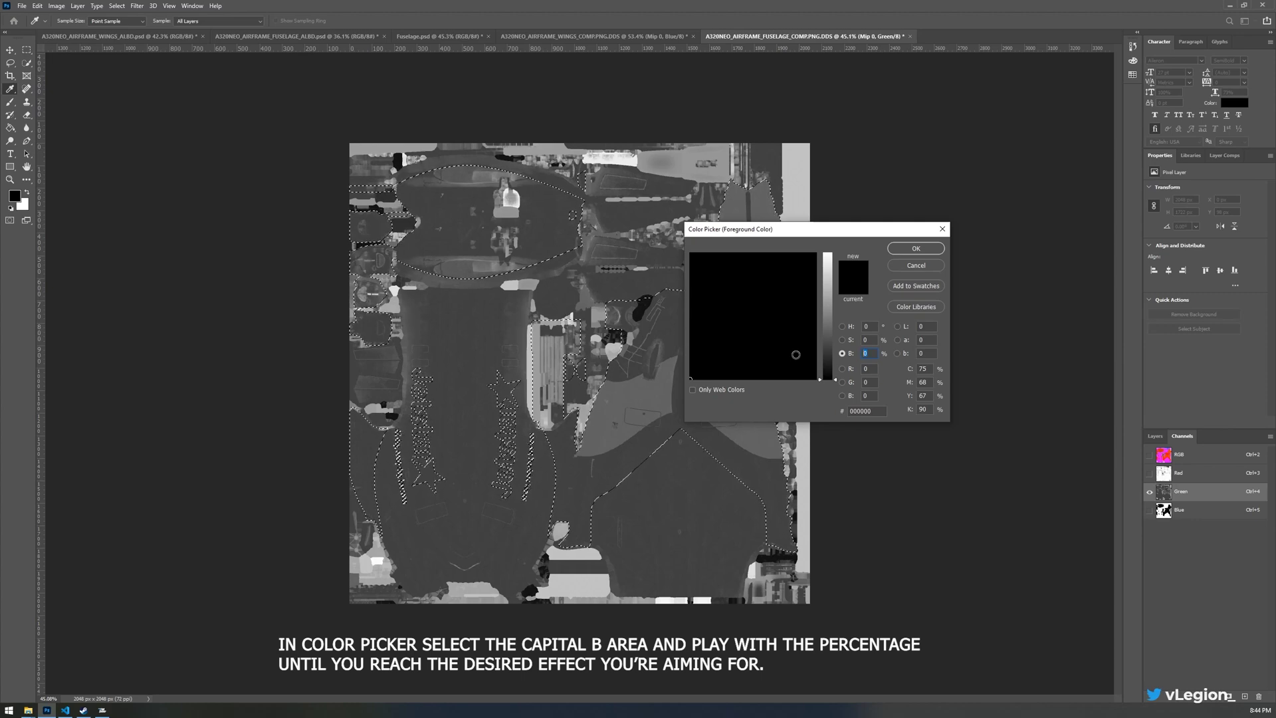
pyautogui.write('75')
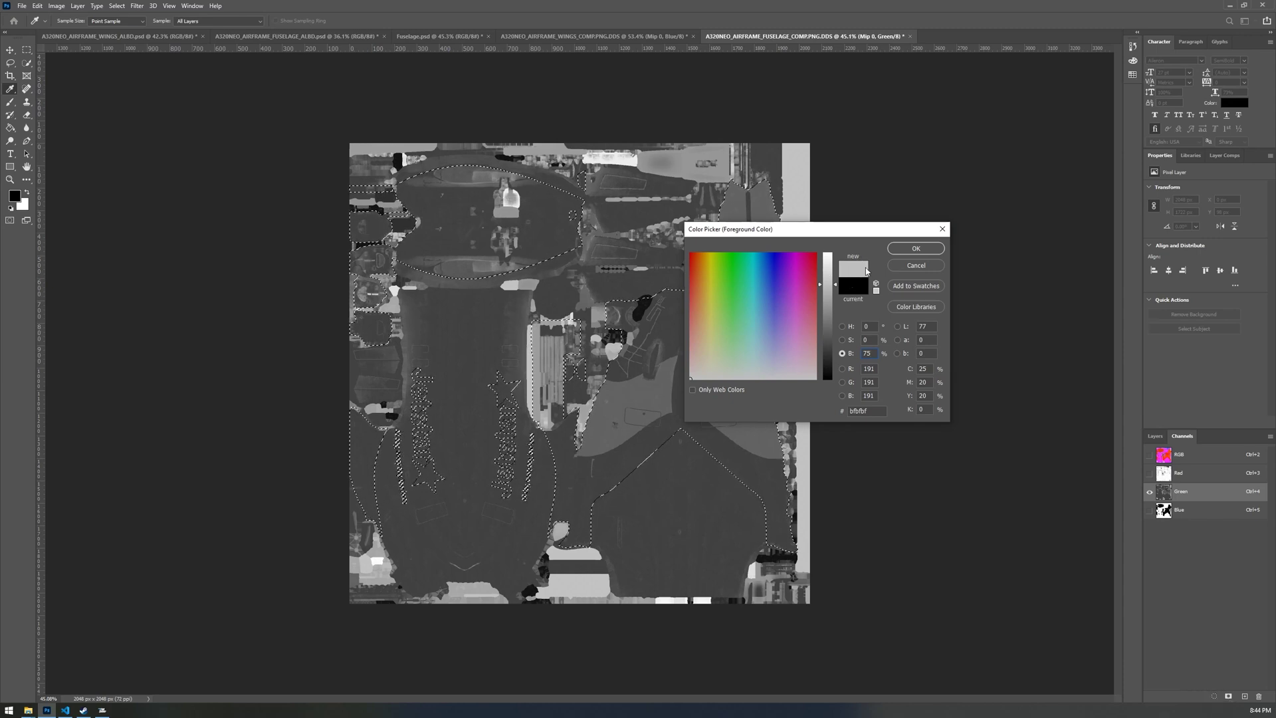
pyautogui.click(916, 248)
# Clear the selection and brush the entire Green channel with the light grey.
pyautogui.press('b')
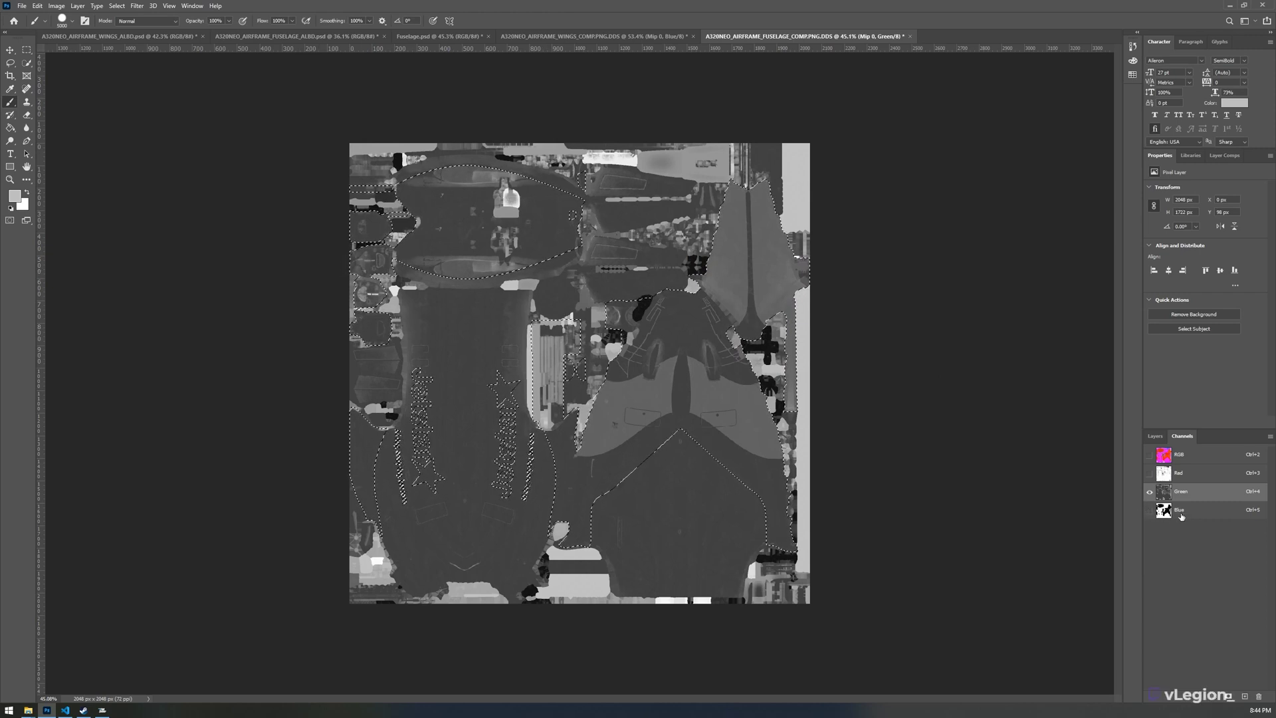
pyautogui.hotkey('ctrl', 'd')
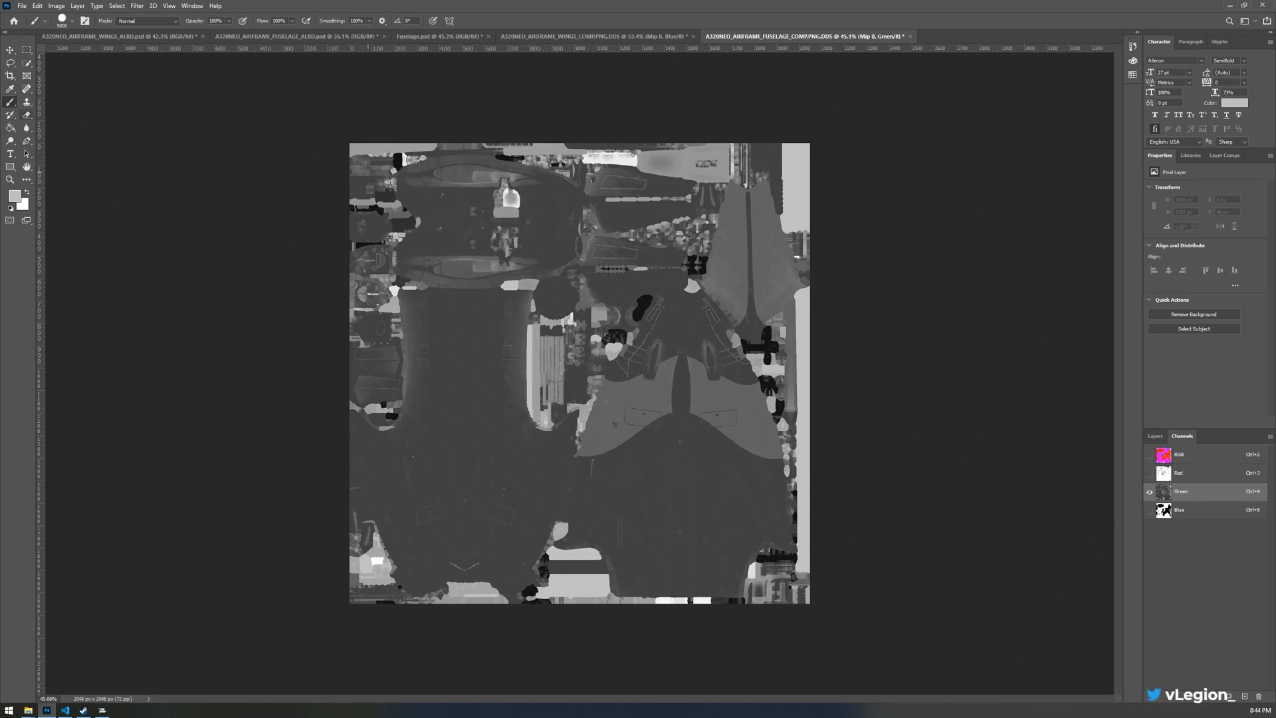
pyautogui.moveTo(468, 287); pyautogui.dragTo(709, 564)
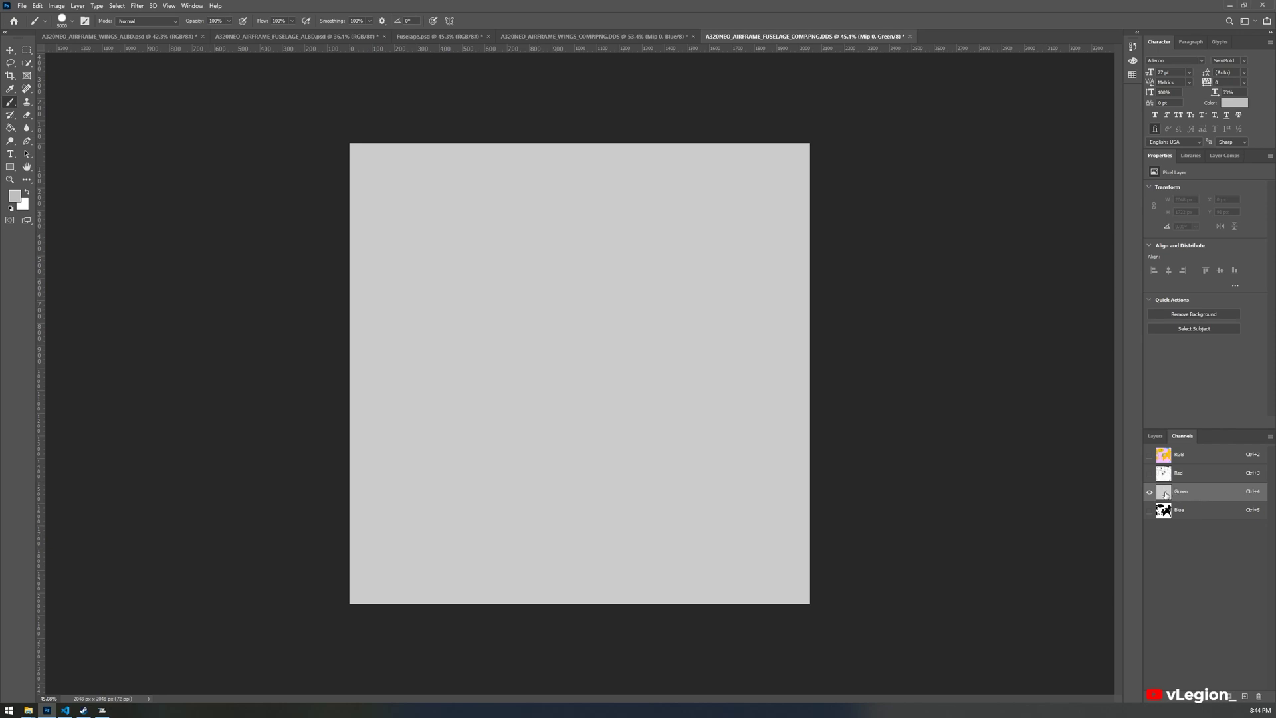
# Make all colour channels visible and save the texture as the Photoshop file A320NEO_AIRFRAME_FUSELAGE_COMP.PNG.psd in the TEXTURE.JETSTAR2 folder.
pyautogui.click(1149, 455)
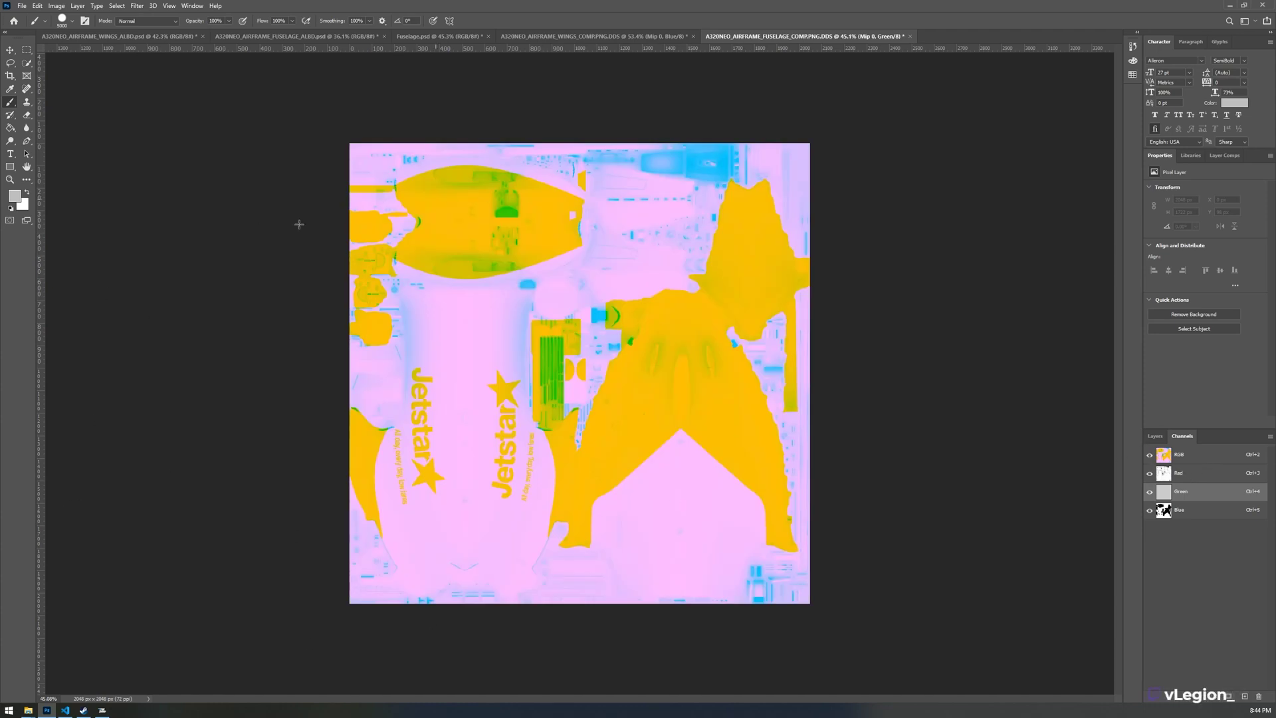
pyautogui.click(9, 51)
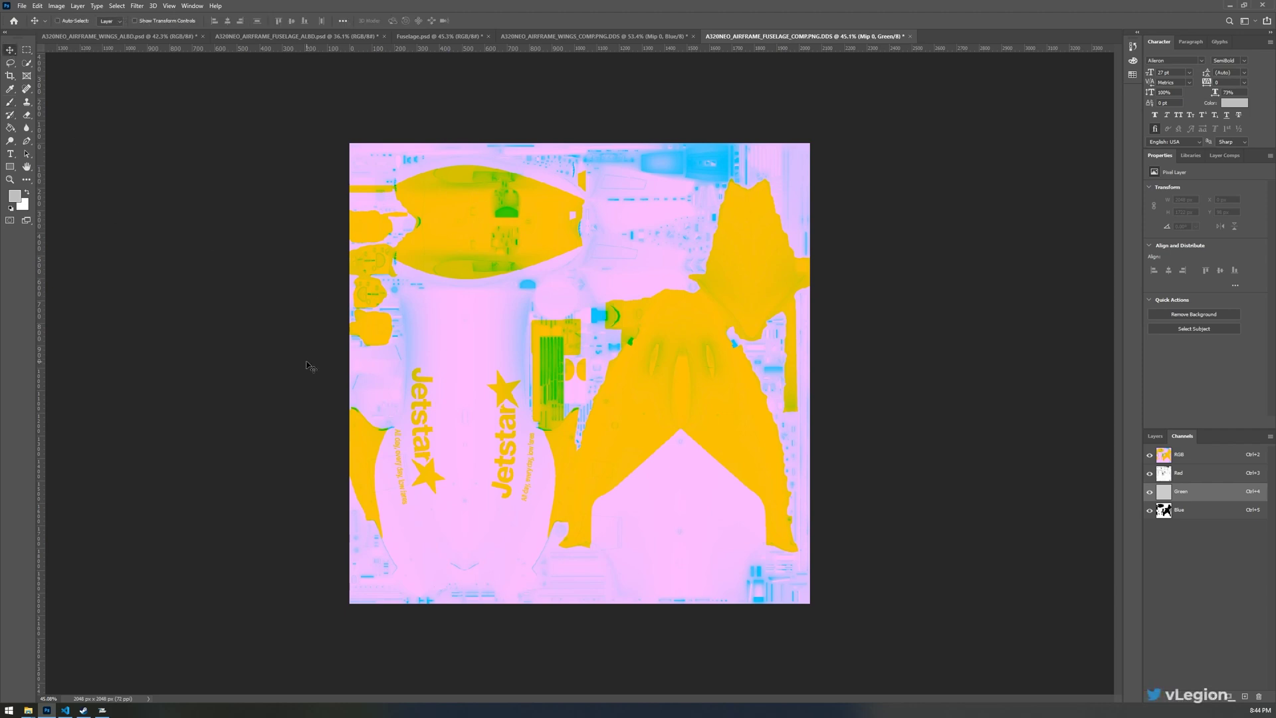
pyautogui.hotkey('ctrl', 'shift', 's')
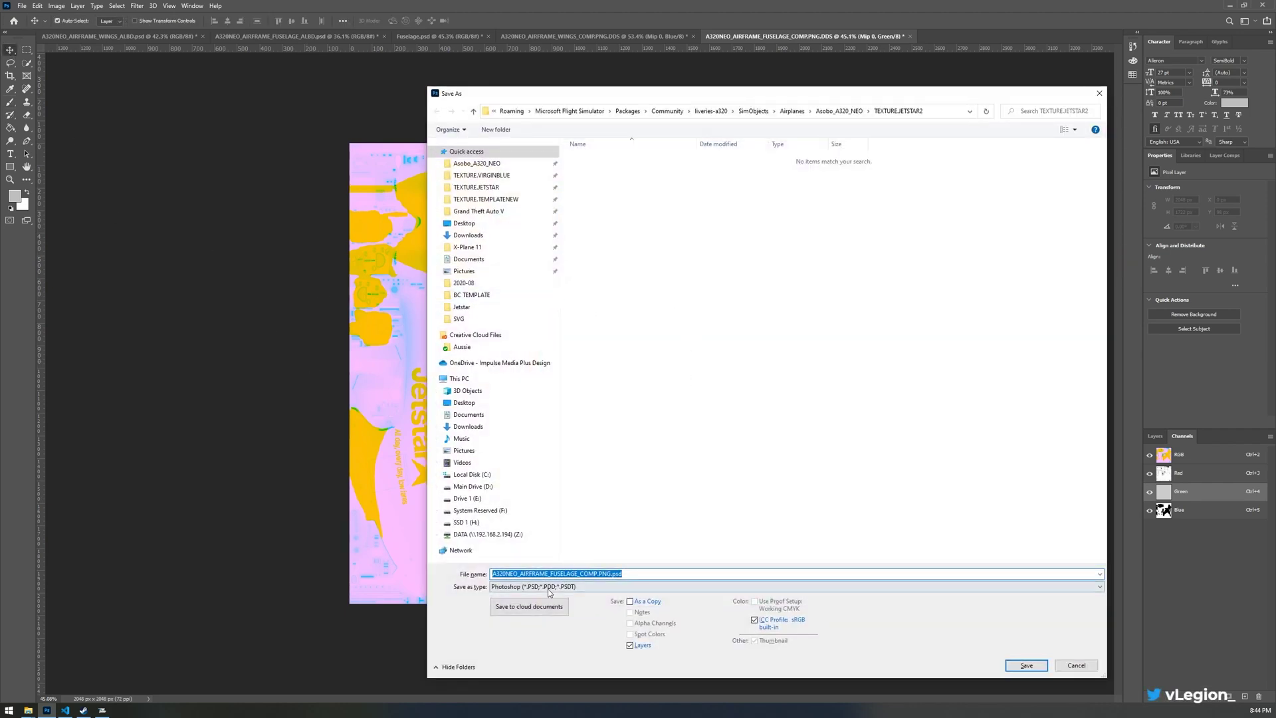
pyautogui.click(549, 586)
pyautogui.click(669, 576)
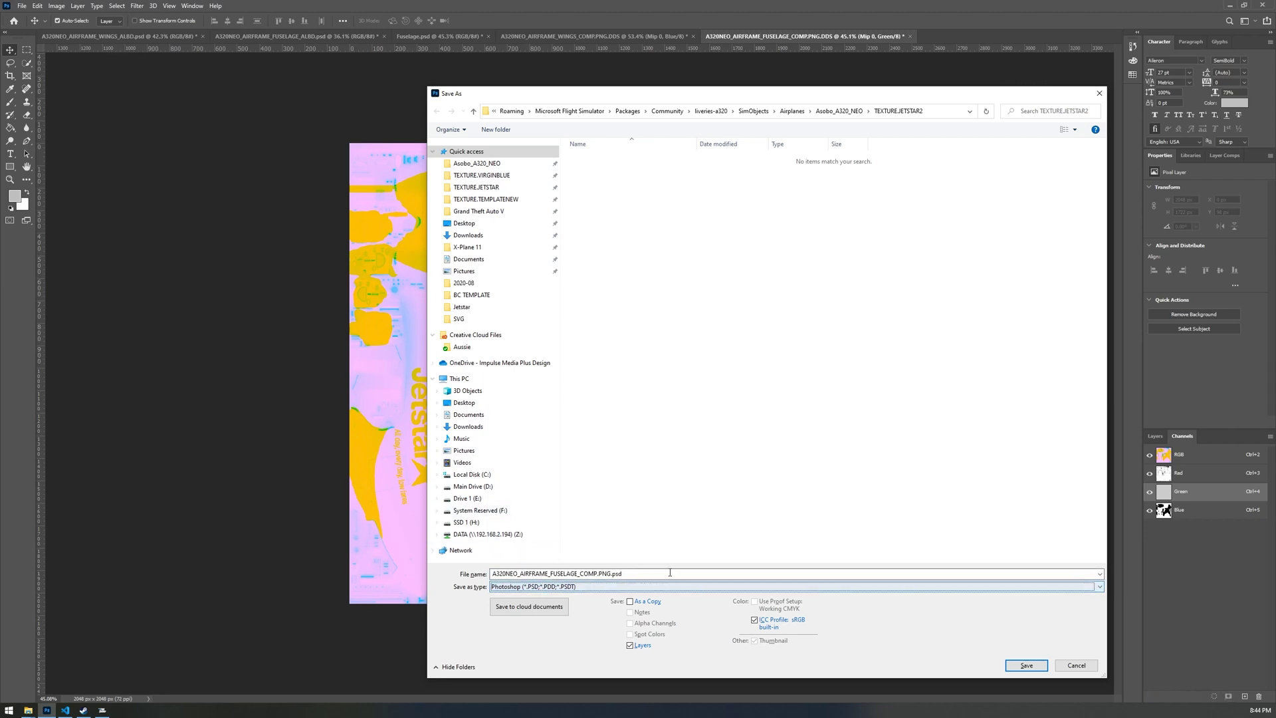
pyautogui.click(1026, 666)
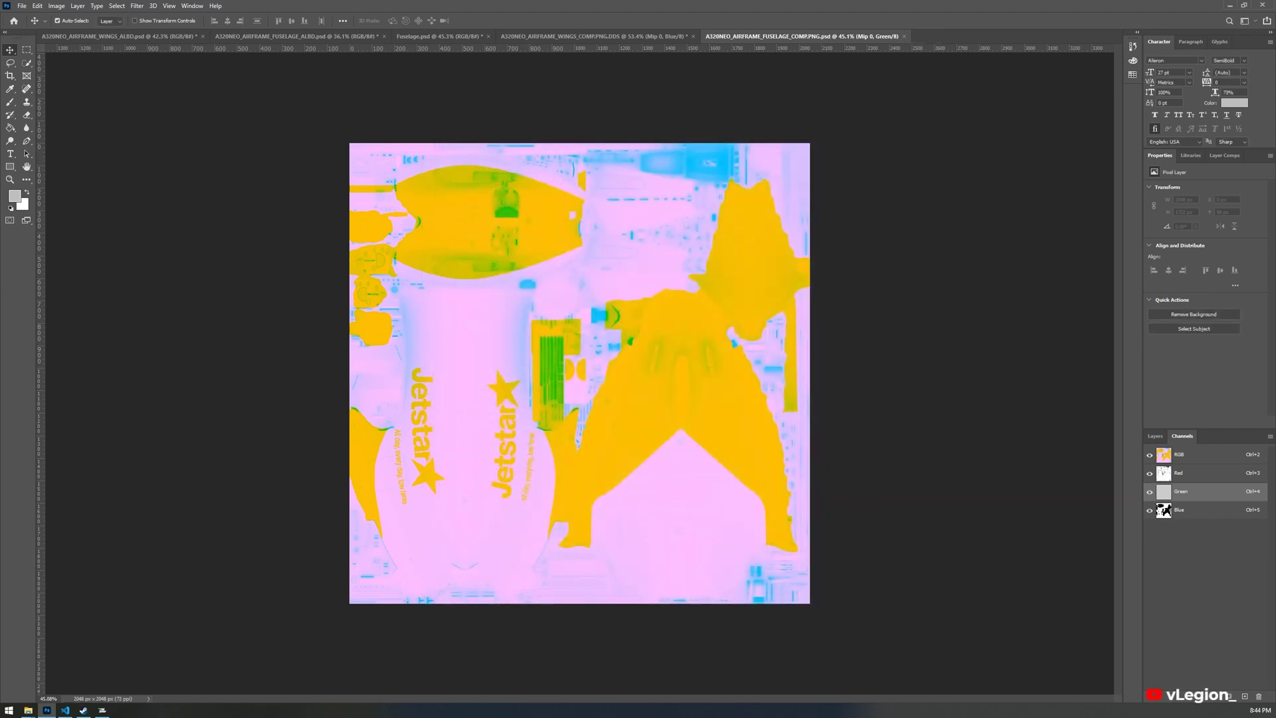
# Export the texture in NVIDIA DDS format over the existing A320NEO_AIRFRAME_FUSELAGE_COMP.PNG.DDS, keeping the default exporter options.
pyautogui.hotkey('ctrl', 'shift', 's')
pyautogui.click(532, 586)
pyautogui.click(510, 435)
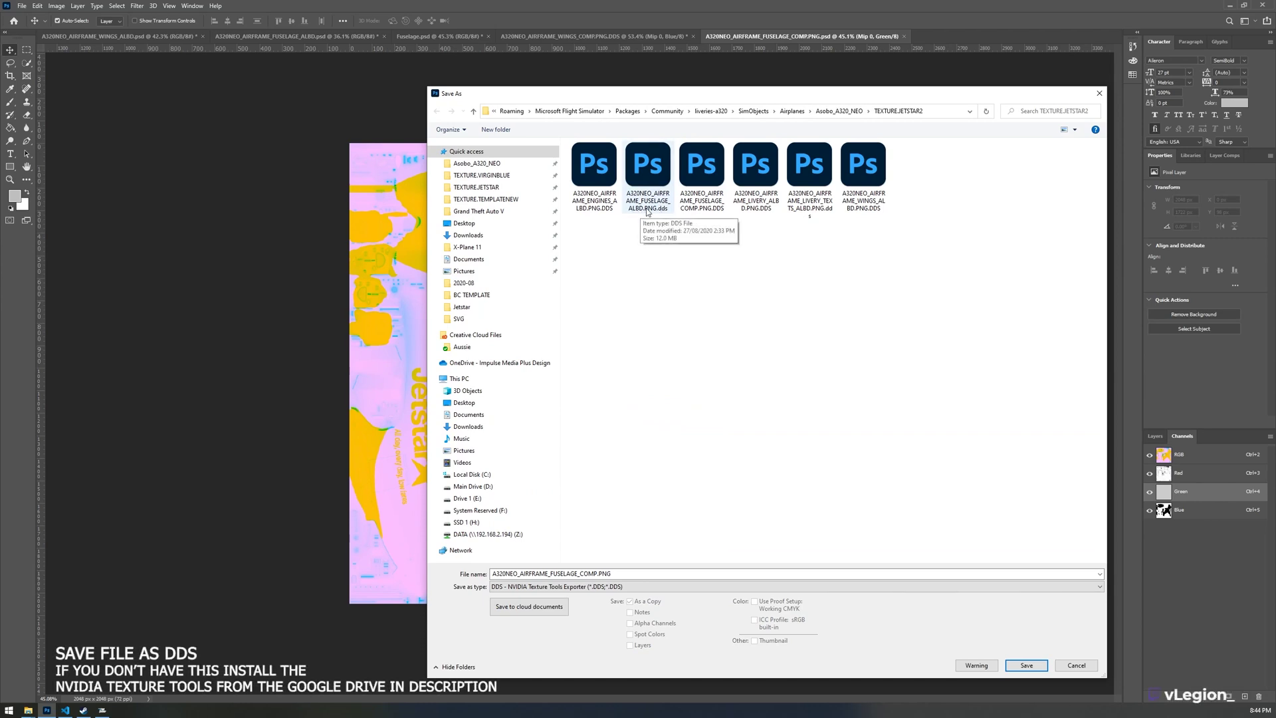
pyautogui.click(711, 194)
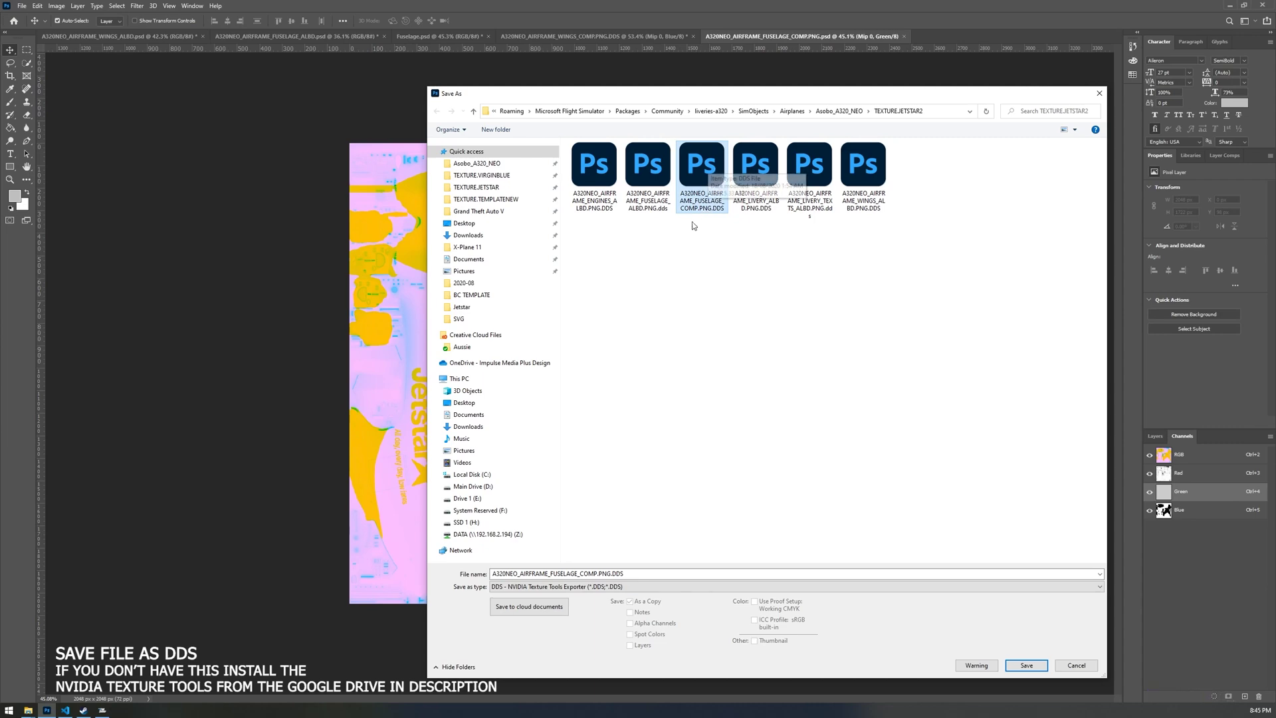
pyautogui.press('Return')
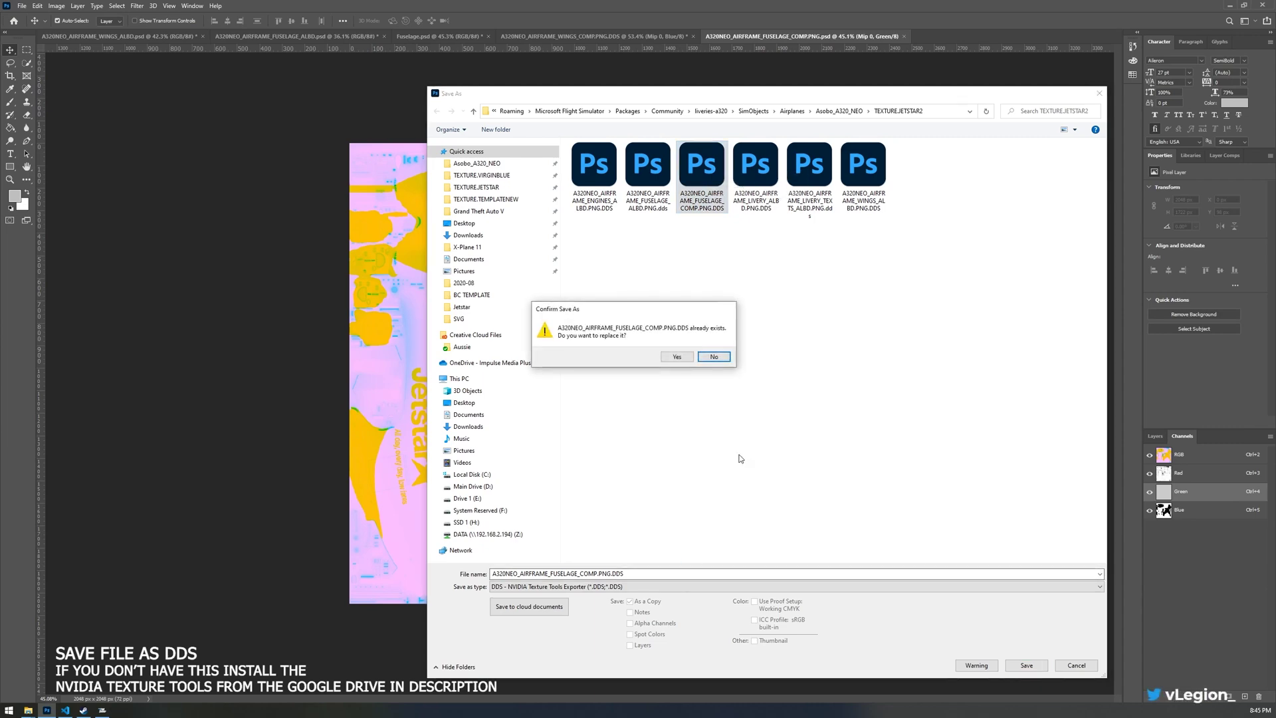
pyautogui.click(678, 357)
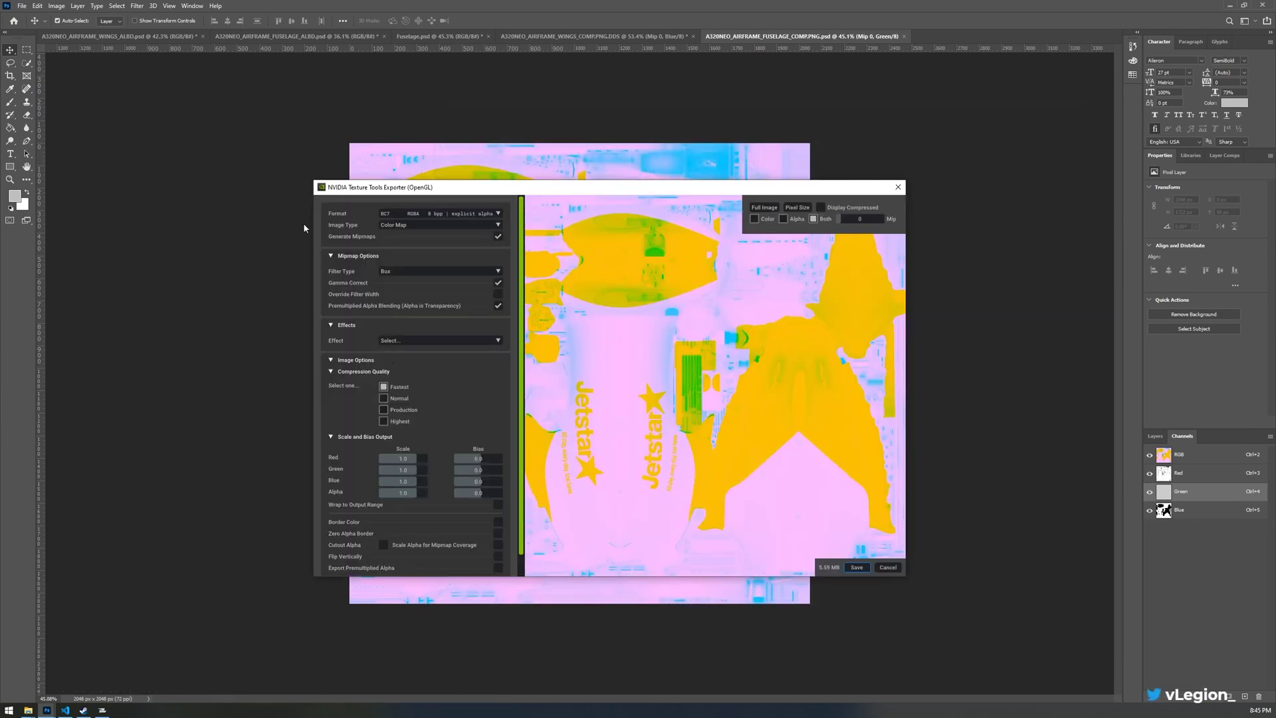
pyautogui.click(857, 567)
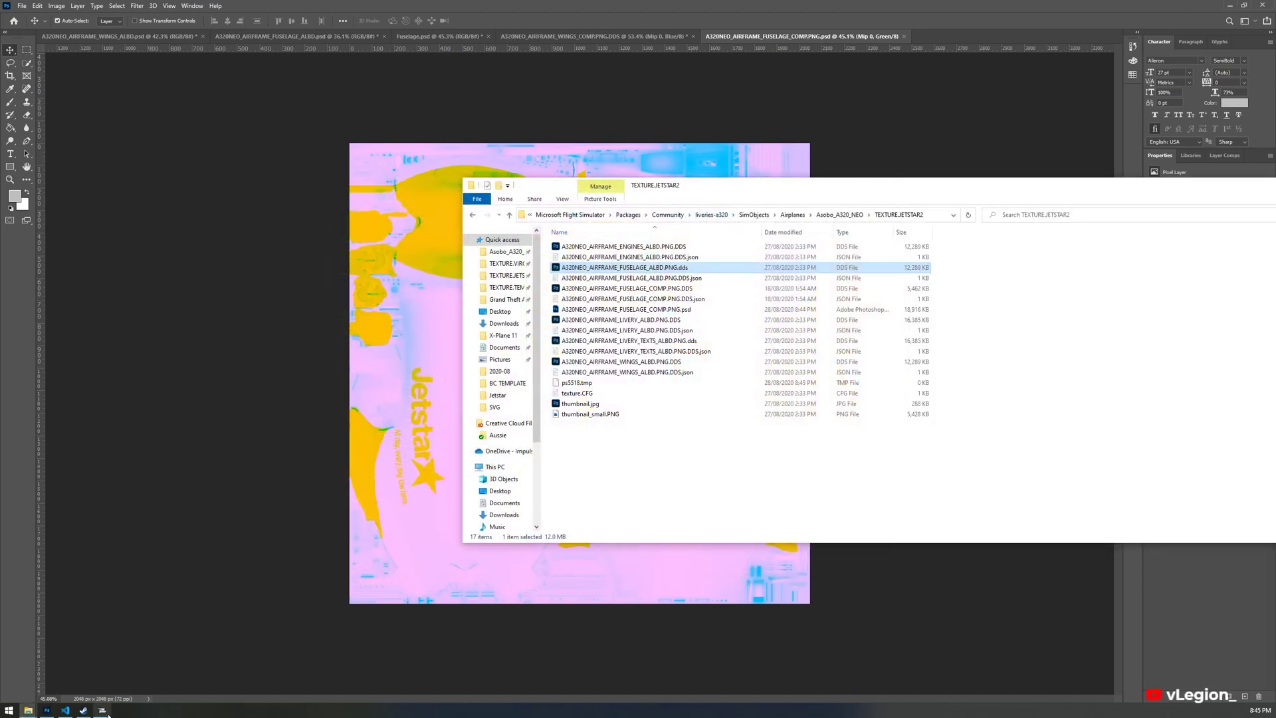
# Switch to Microsoft Flight Simulator, reload the flight and inspect the repainted Jetstar fuselage on the apron.
pyautogui.click(103, 710)
pyautogui.press('r')
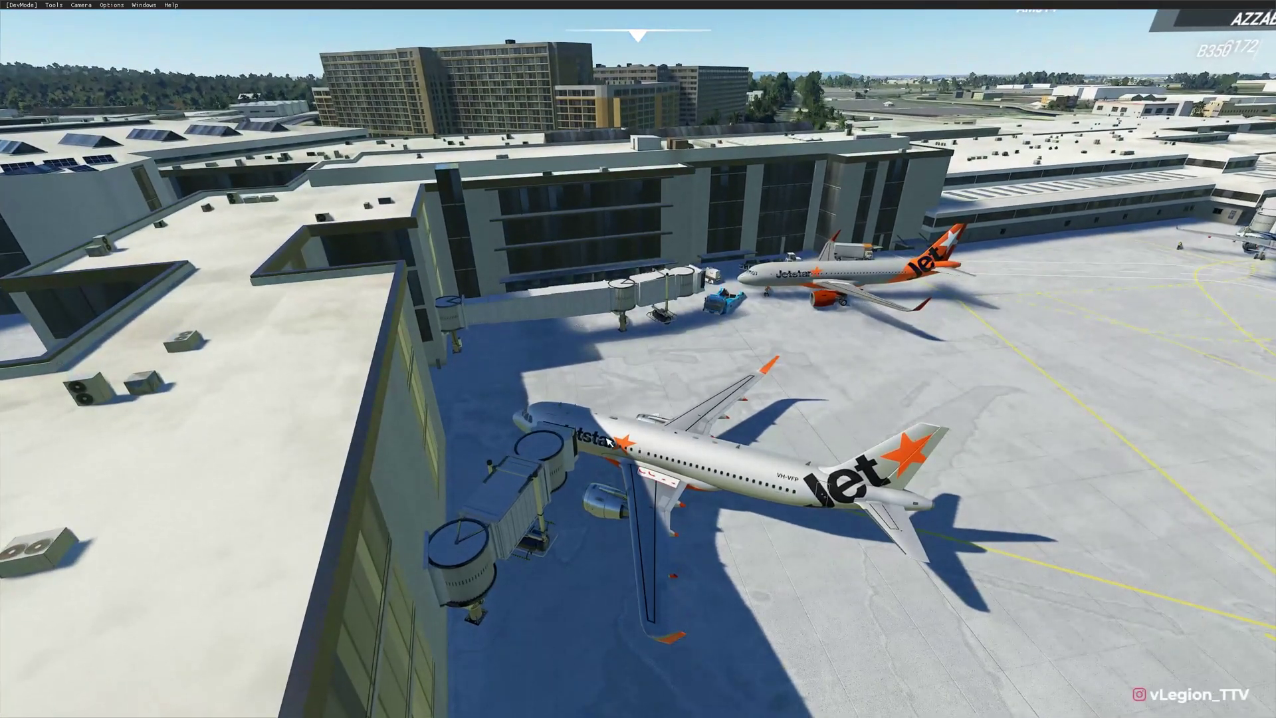
pyautogui.press('Escape')
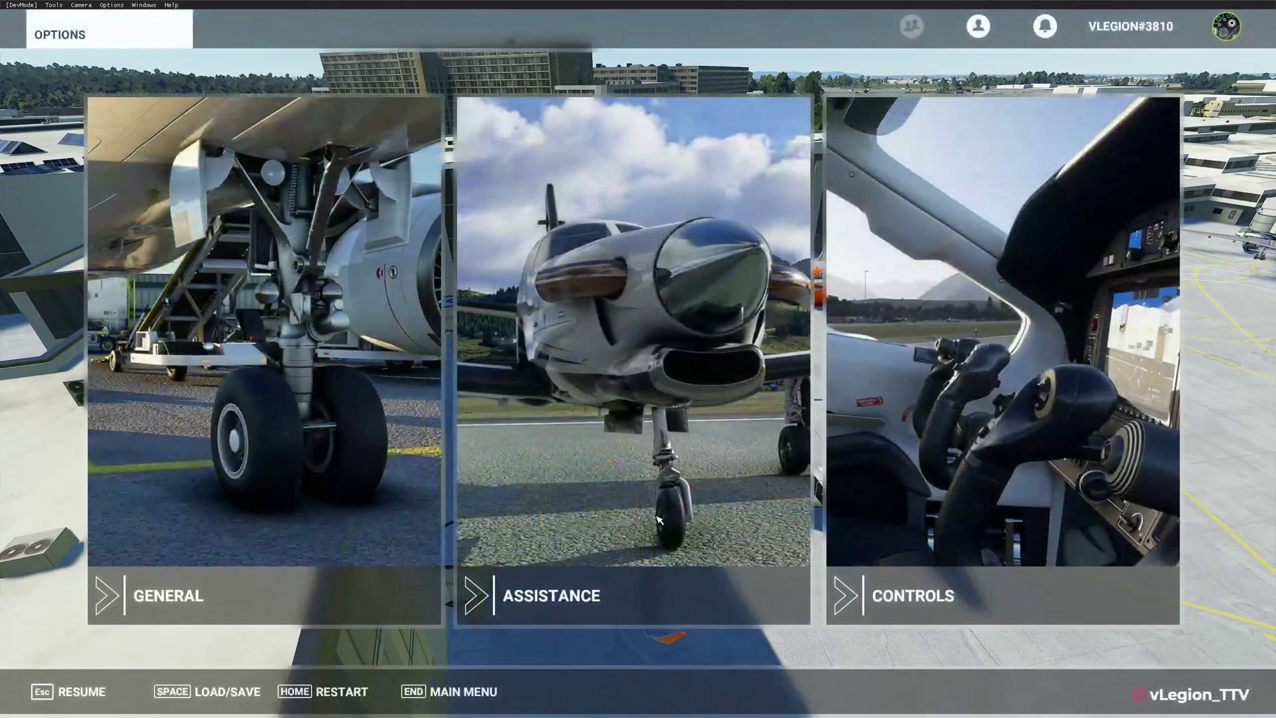
pyautogui.press('F12')
pyautogui.press('Return')
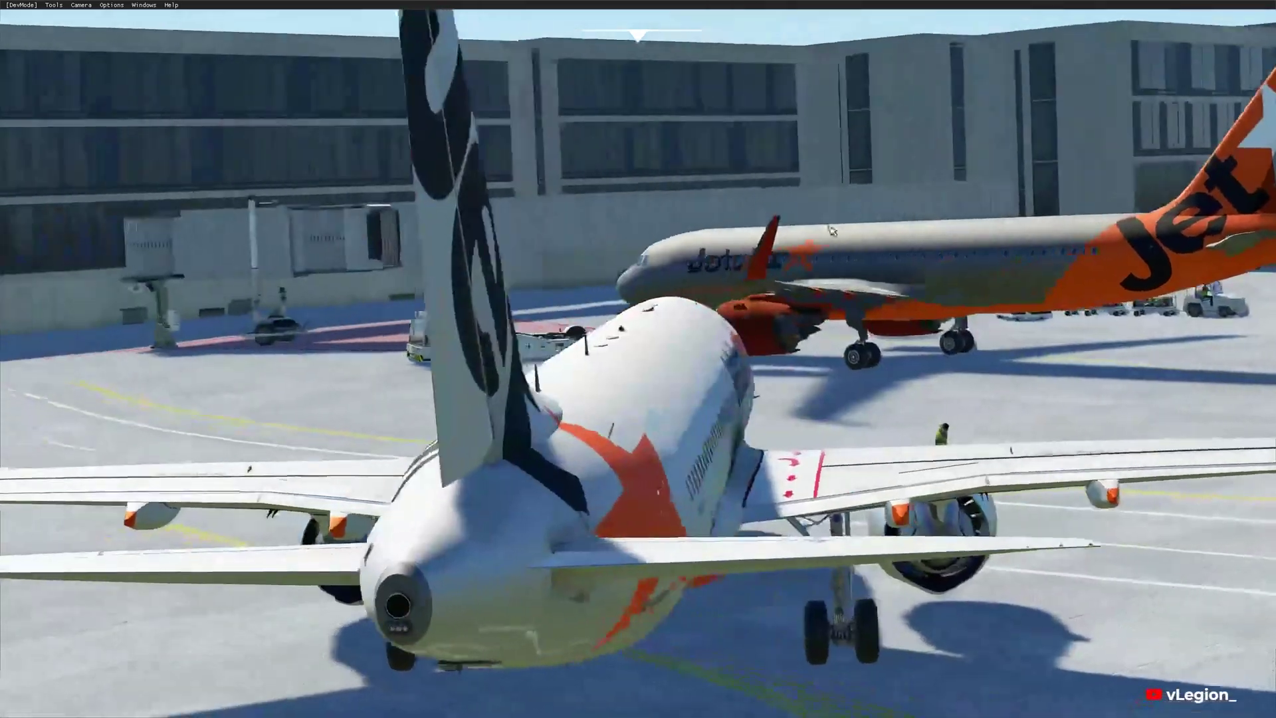
# Switch back from the simulator and open A320NEO_AIRFRAME_FUSELAGE_ALBD.PNG.dds from the TEXTURE.JETSTAR2 folder in Photoshop.
pyautogui.press('super+Tab')
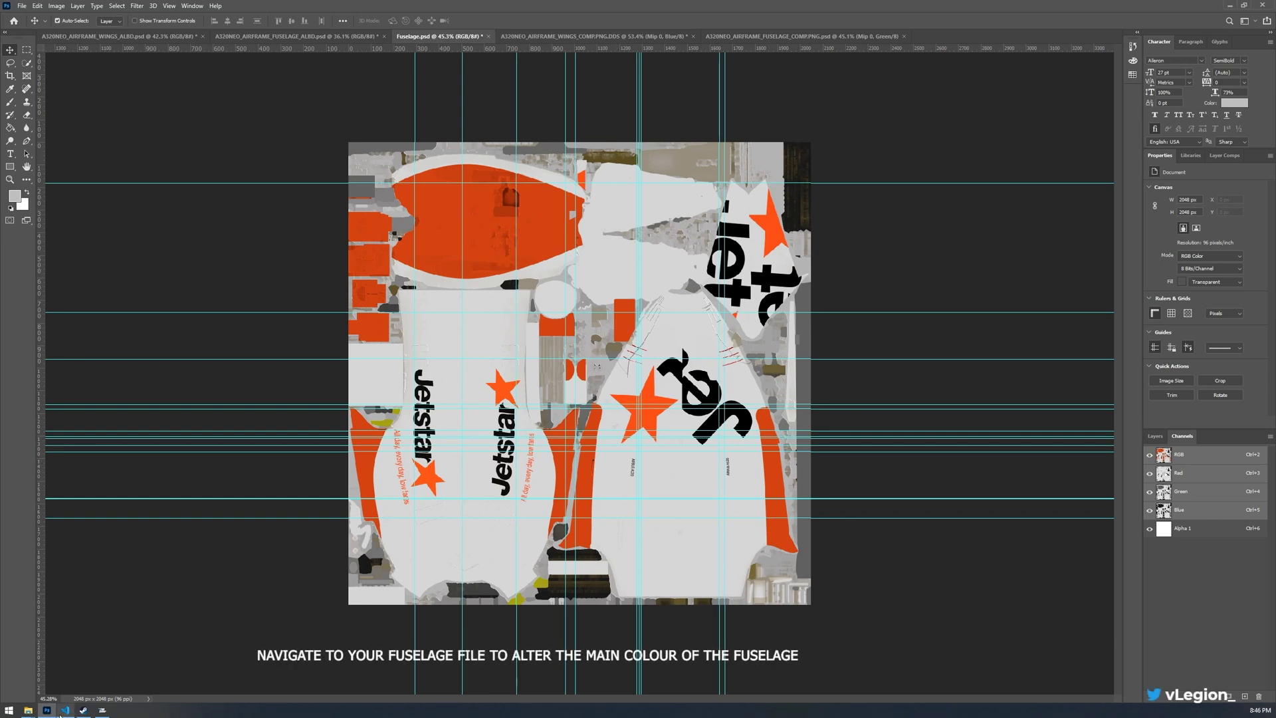
pyautogui.moveTo(28, 710)
pyautogui.click(163, 668)
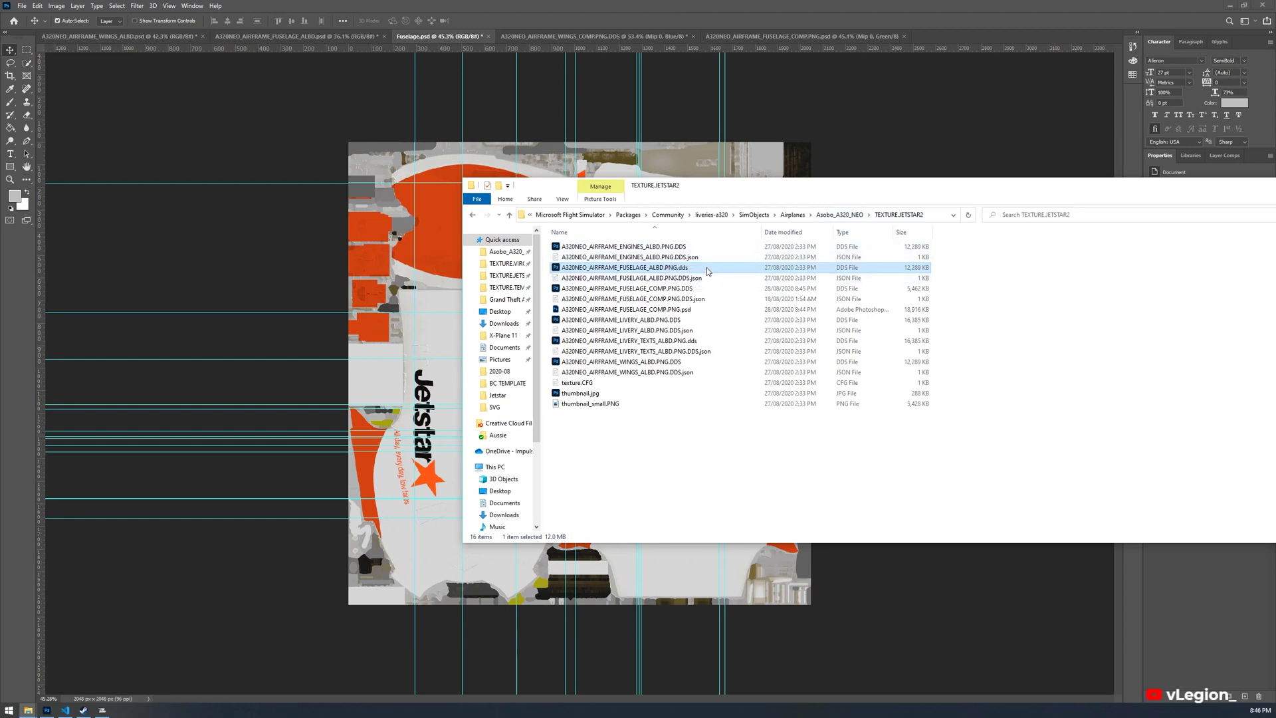
pyautogui.doubleClick(604, 268)
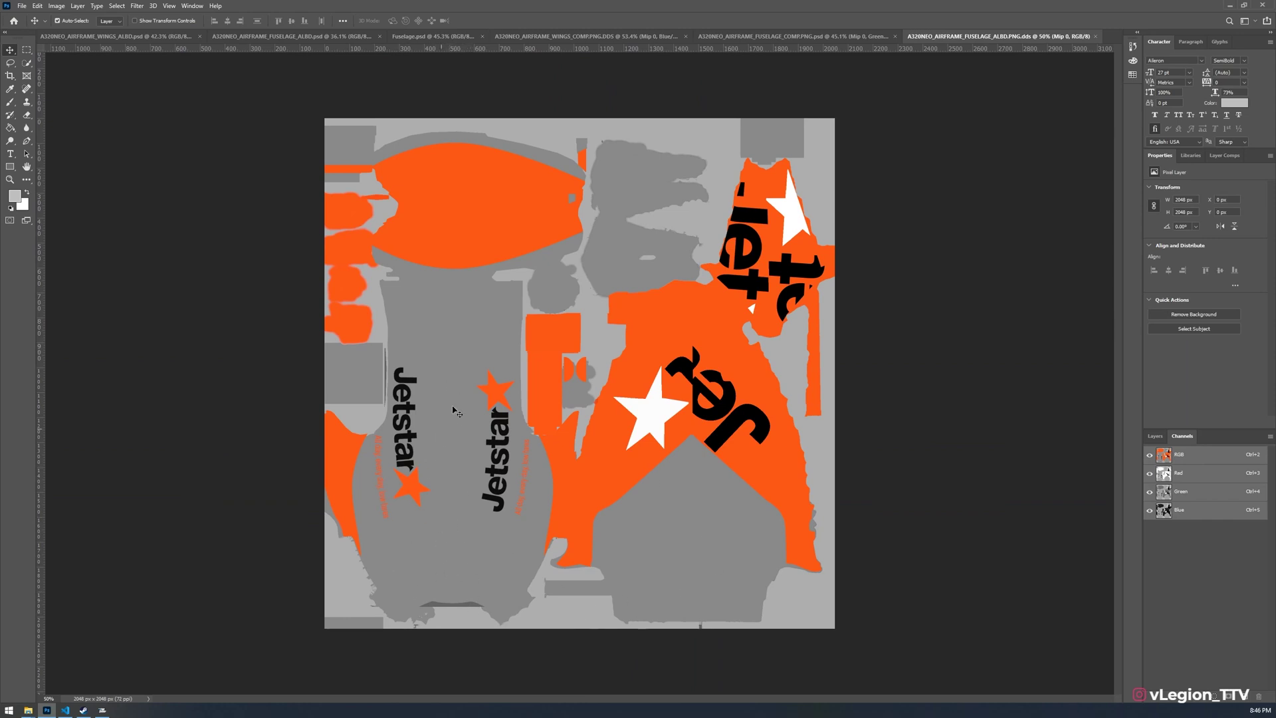
# Select both the dark grey and the light grey areas of the fuselage texture with the Magic Wand.
pyautogui.click(26, 62)
pyautogui.click(67, 93)
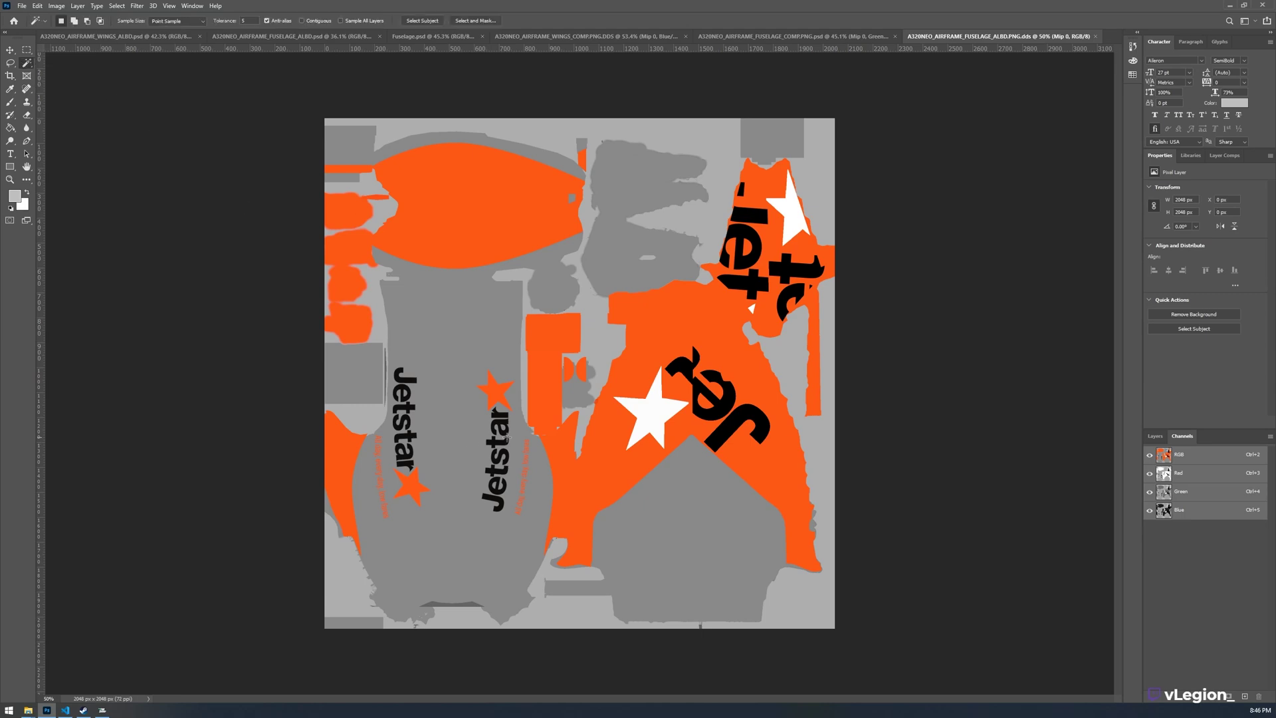
pyautogui.click(685, 190)
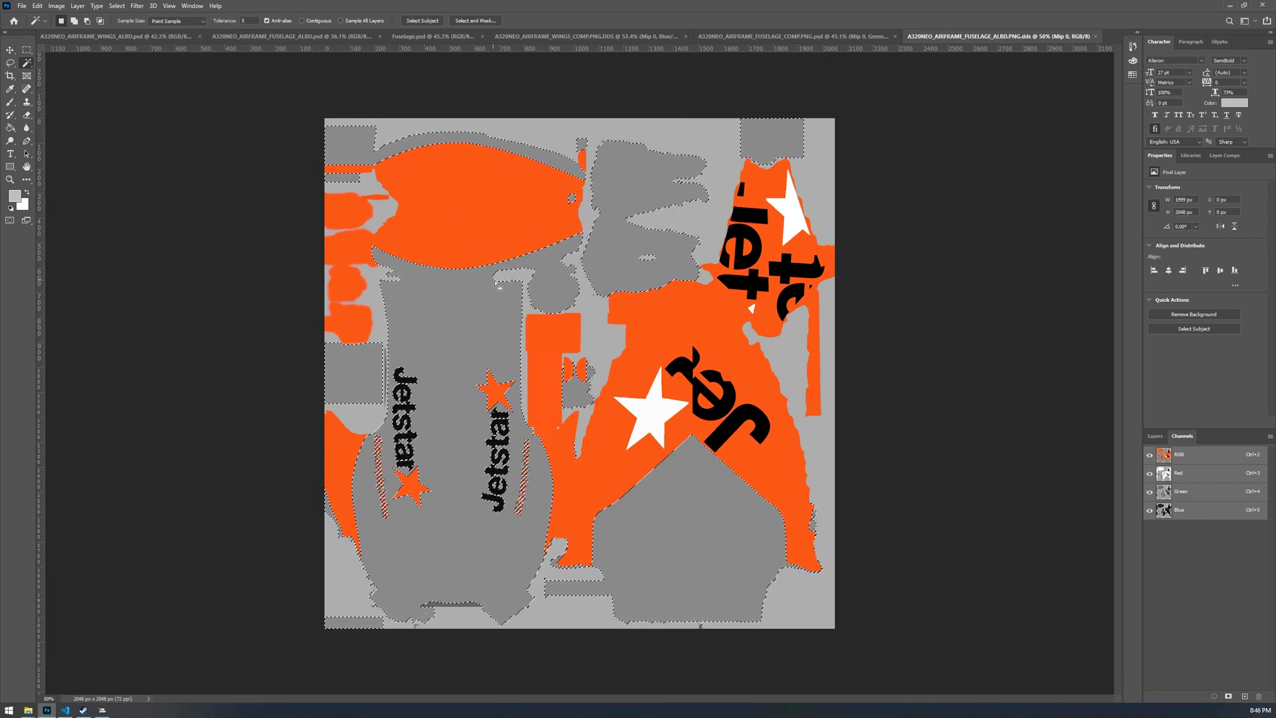
pyautogui.hotkey('ctrl', 'd')
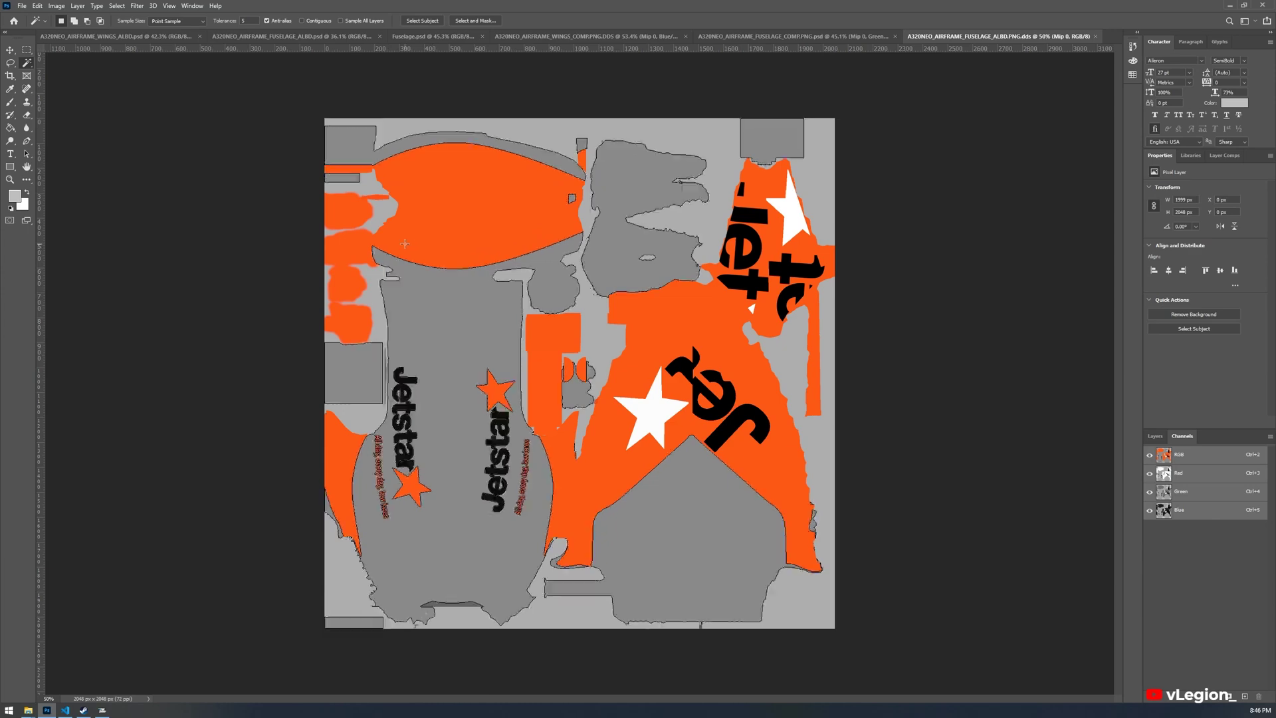
pyautogui.click(584, 402)
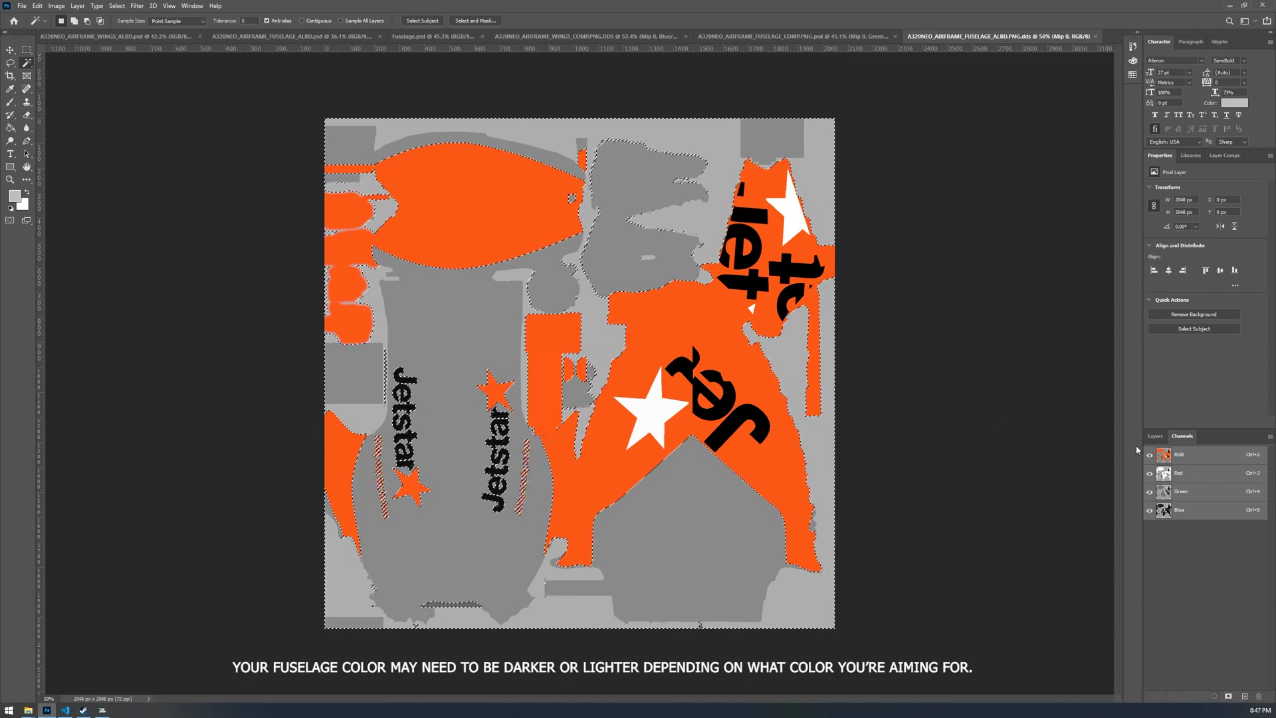
# Add a new layer above Mip 0 and swap the colours so that pure white is the foreground colour.
pyautogui.click(1155, 437)
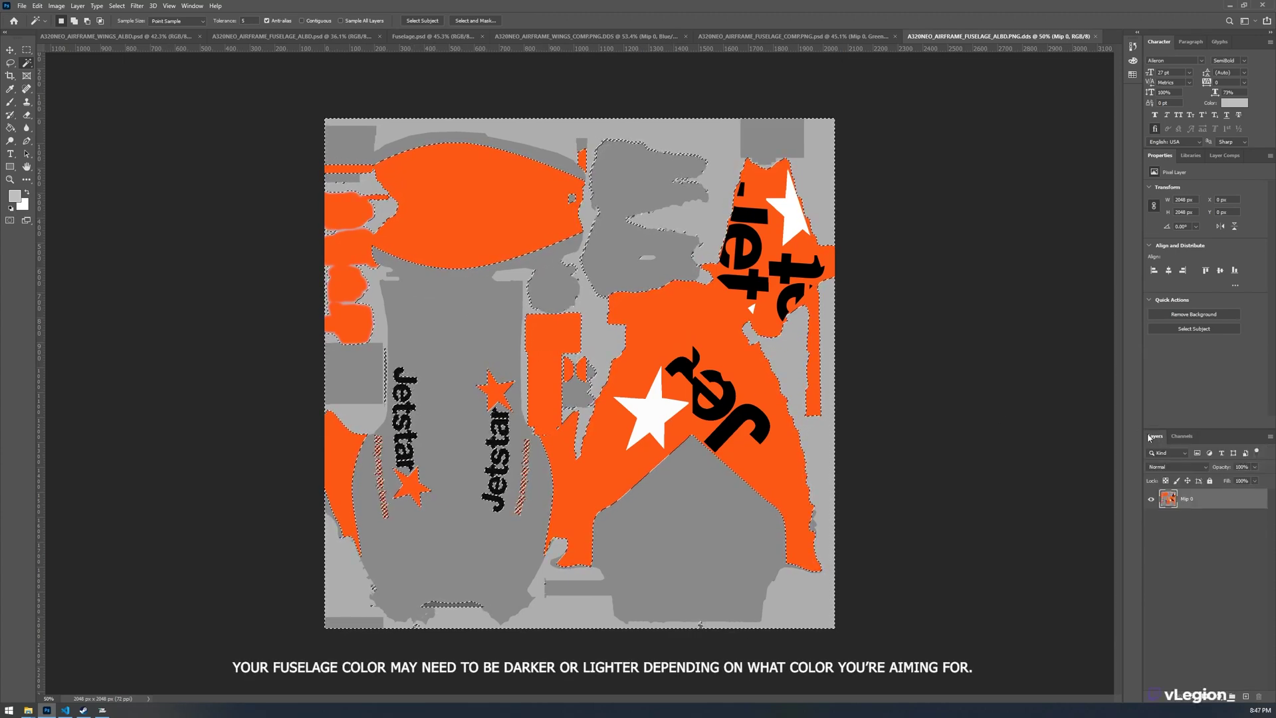
pyautogui.click(1246, 698)
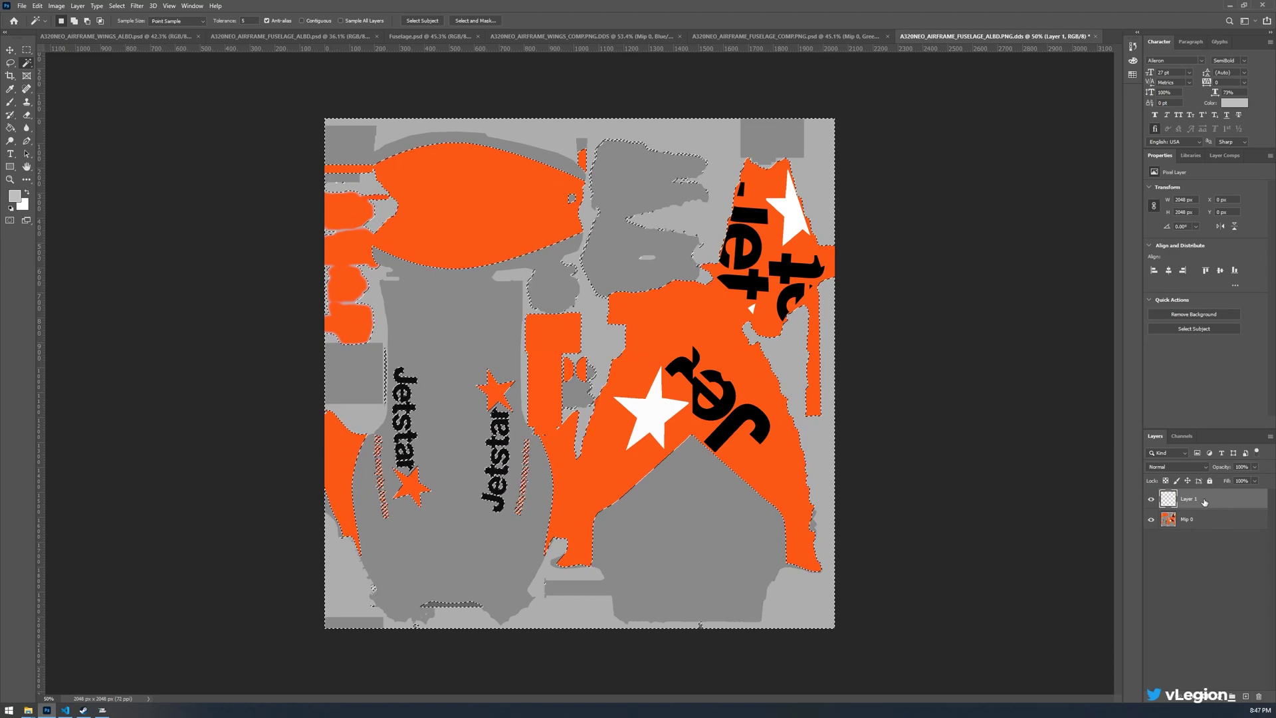
pyautogui.click(26, 192)
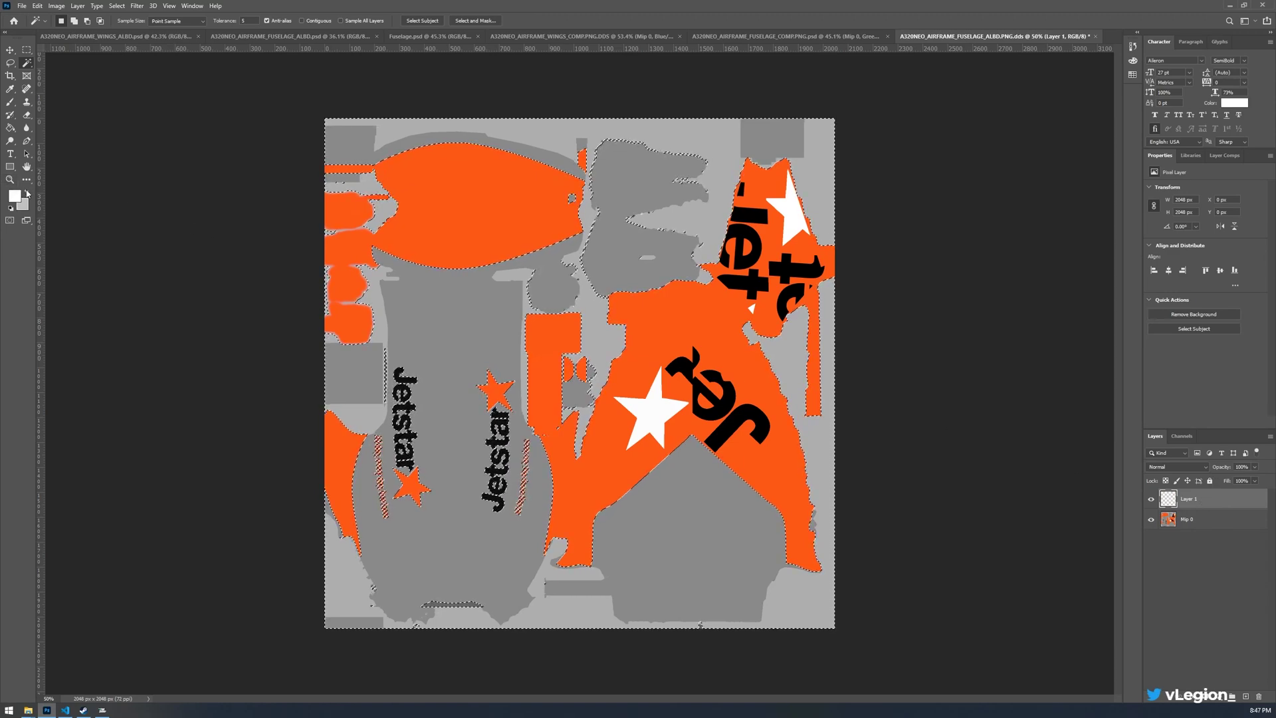
pyautogui.click(14, 195)
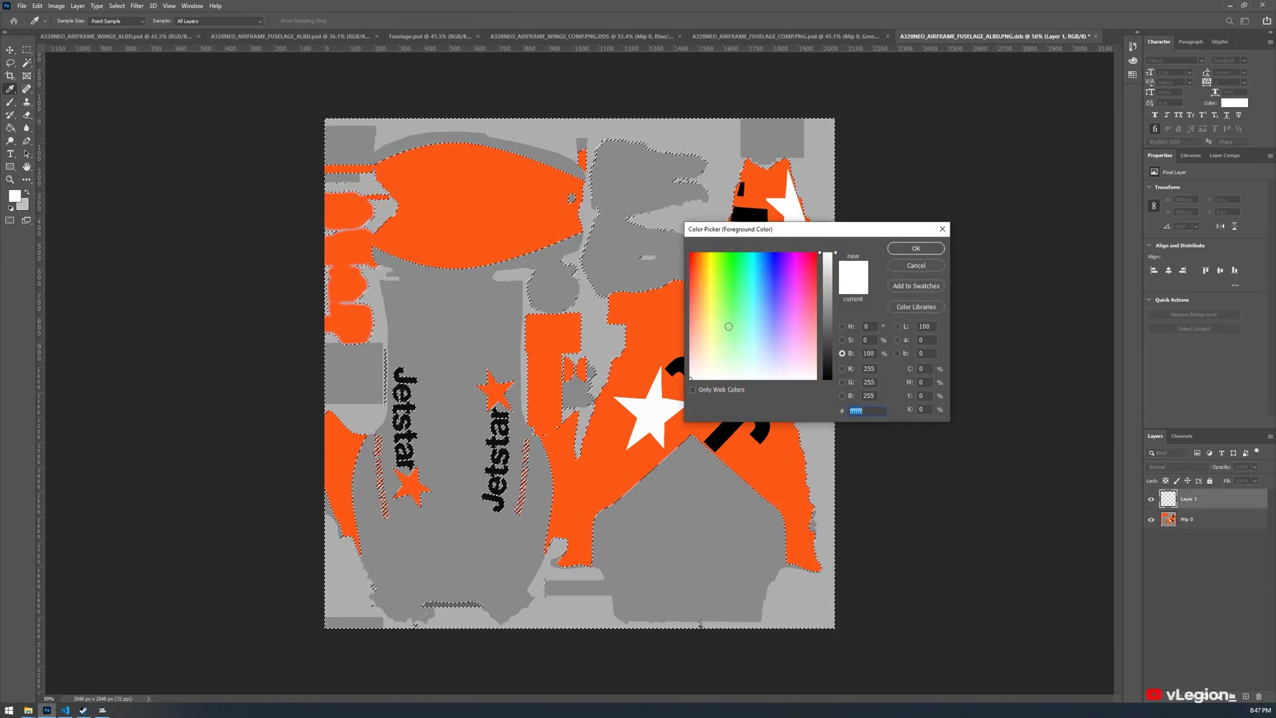
pyautogui.click(912, 249)
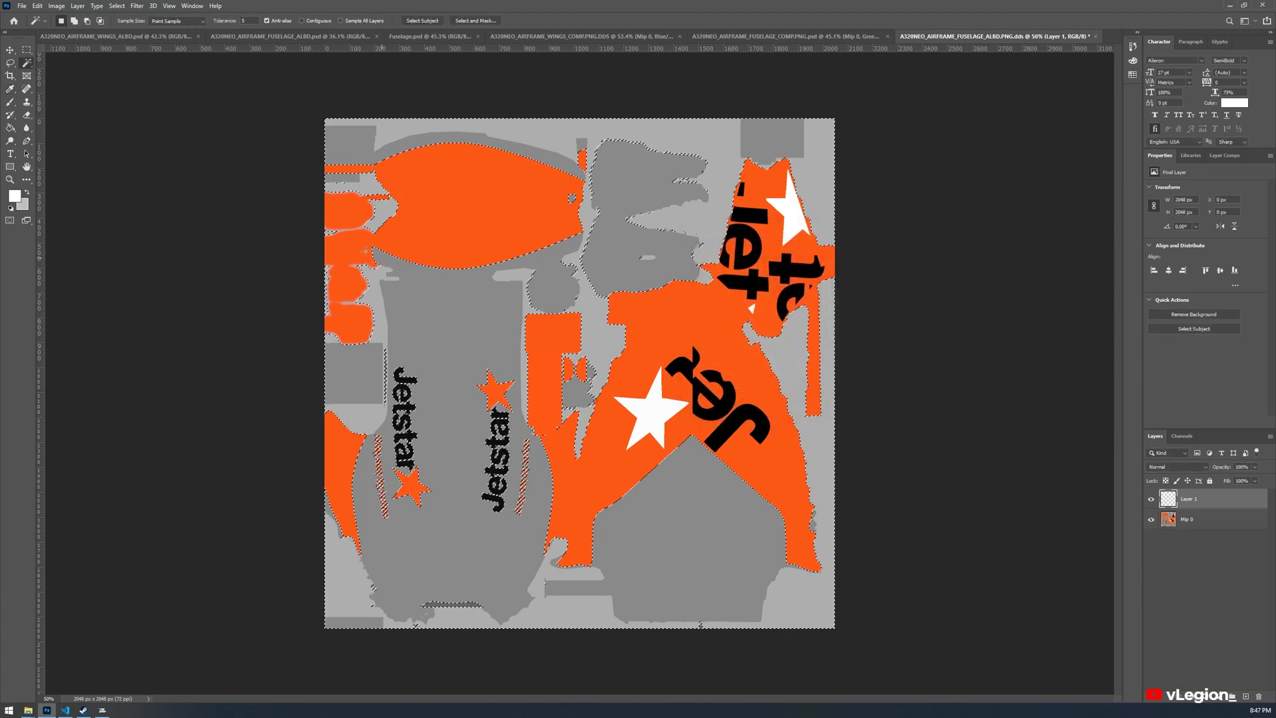
# Brush the selected grey areas white on Layer 1 and check the edges around the orange parts.
pyautogui.hotkey('ctrl', 'd')
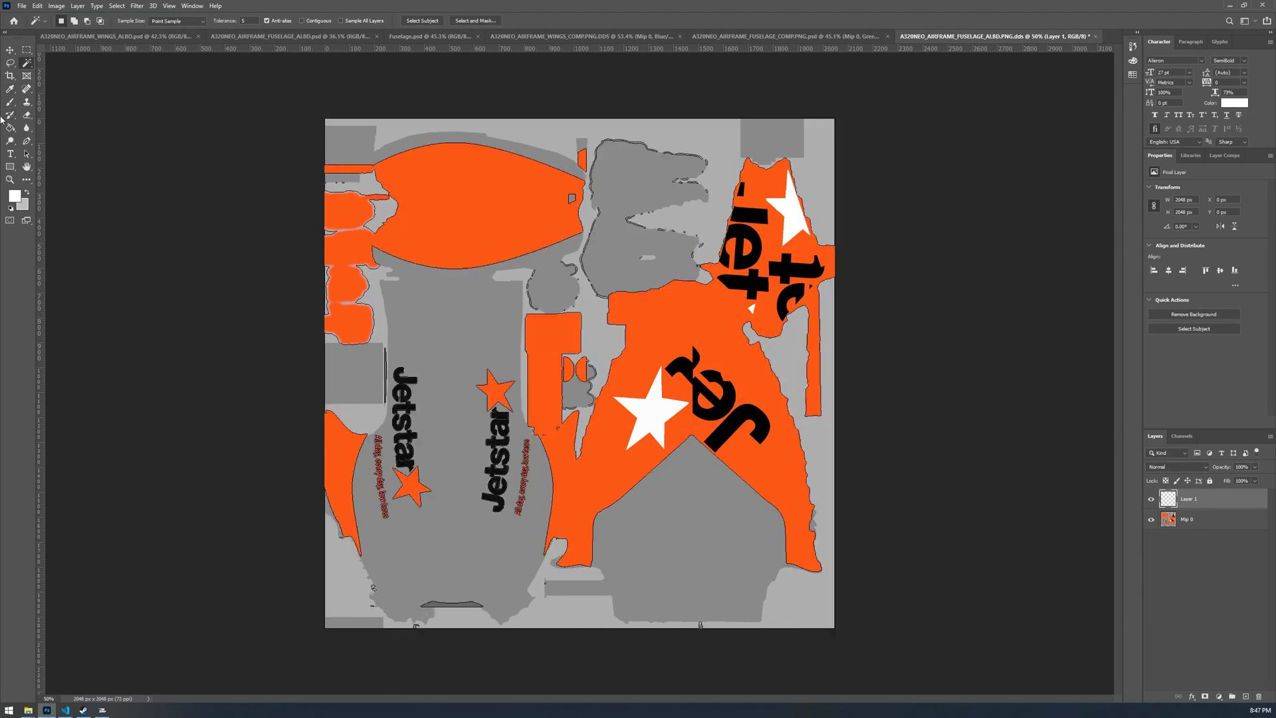
pyautogui.hotkey('ctrl', 'd')
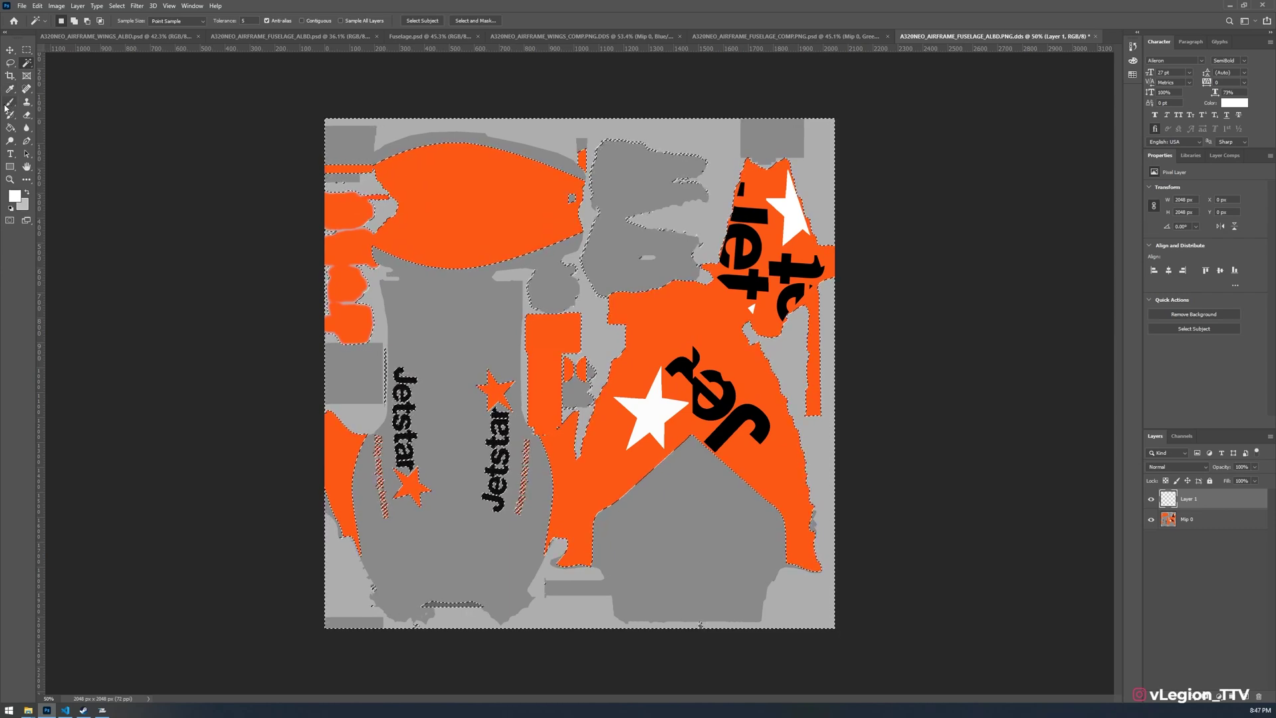
pyautogui.click(8, 103)
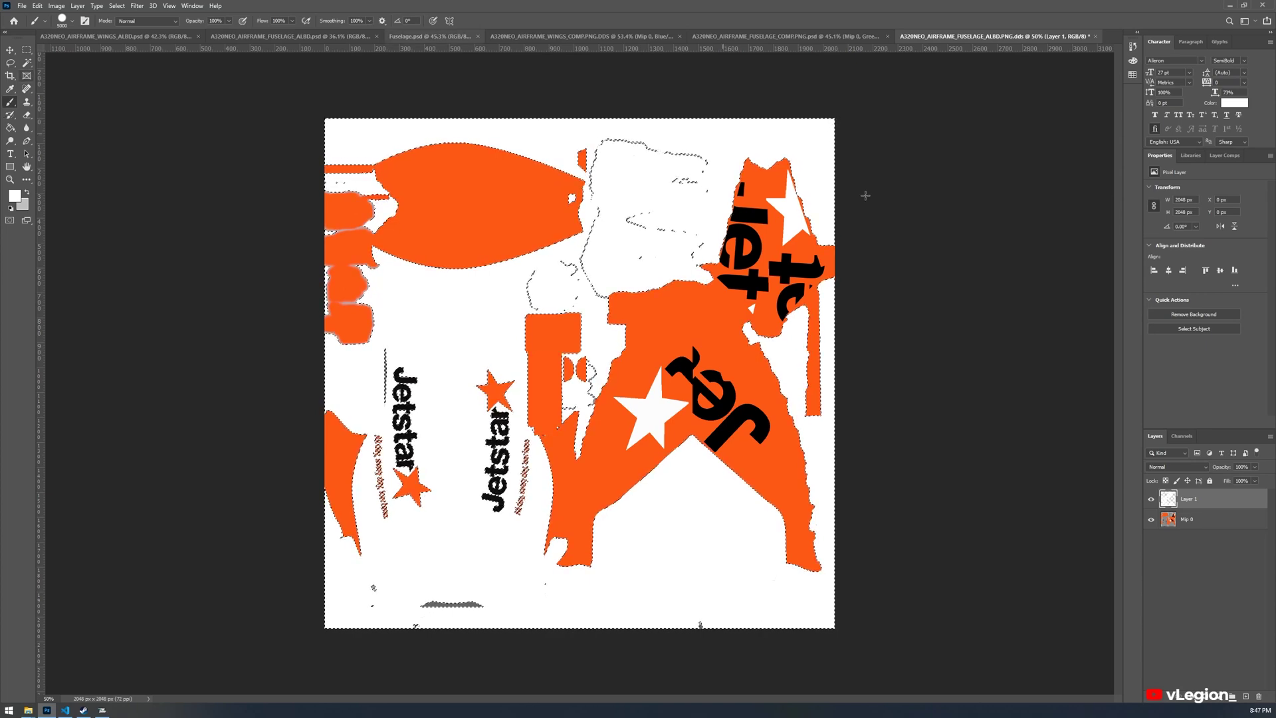
pyautogui.hotkey('ctrl', 'd')
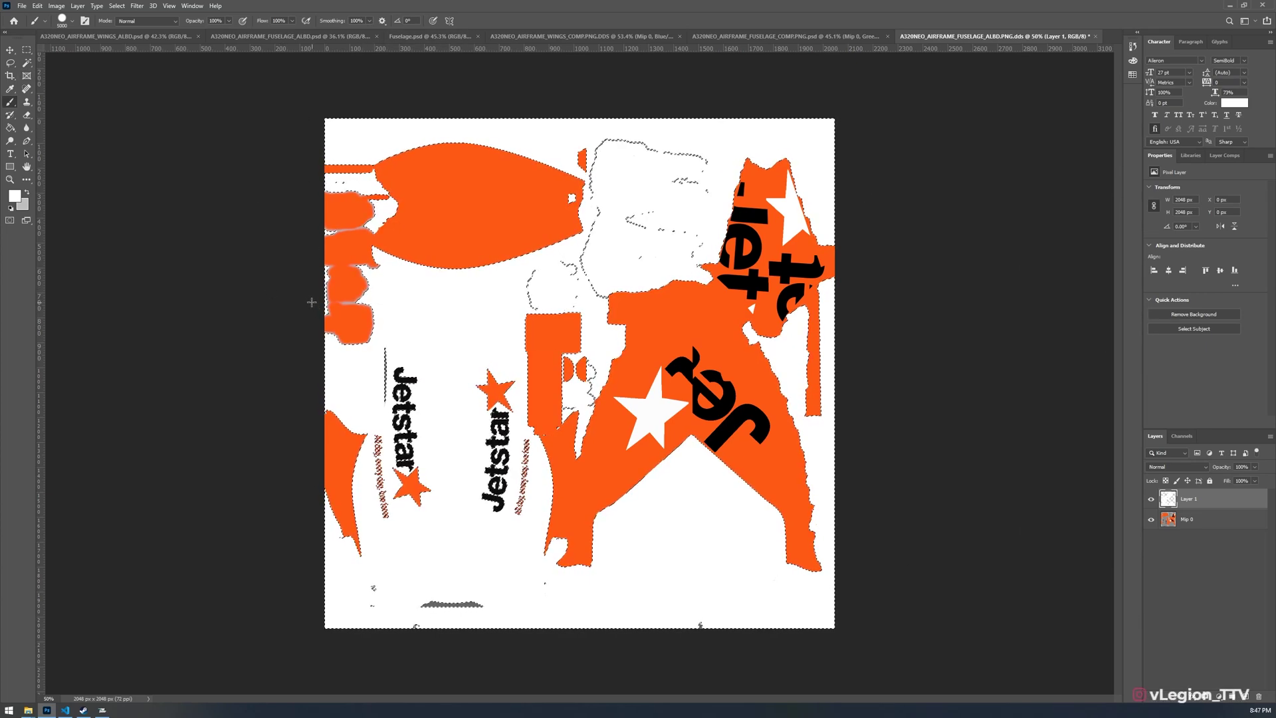
pyautogui.scroll(6, 313, 299)
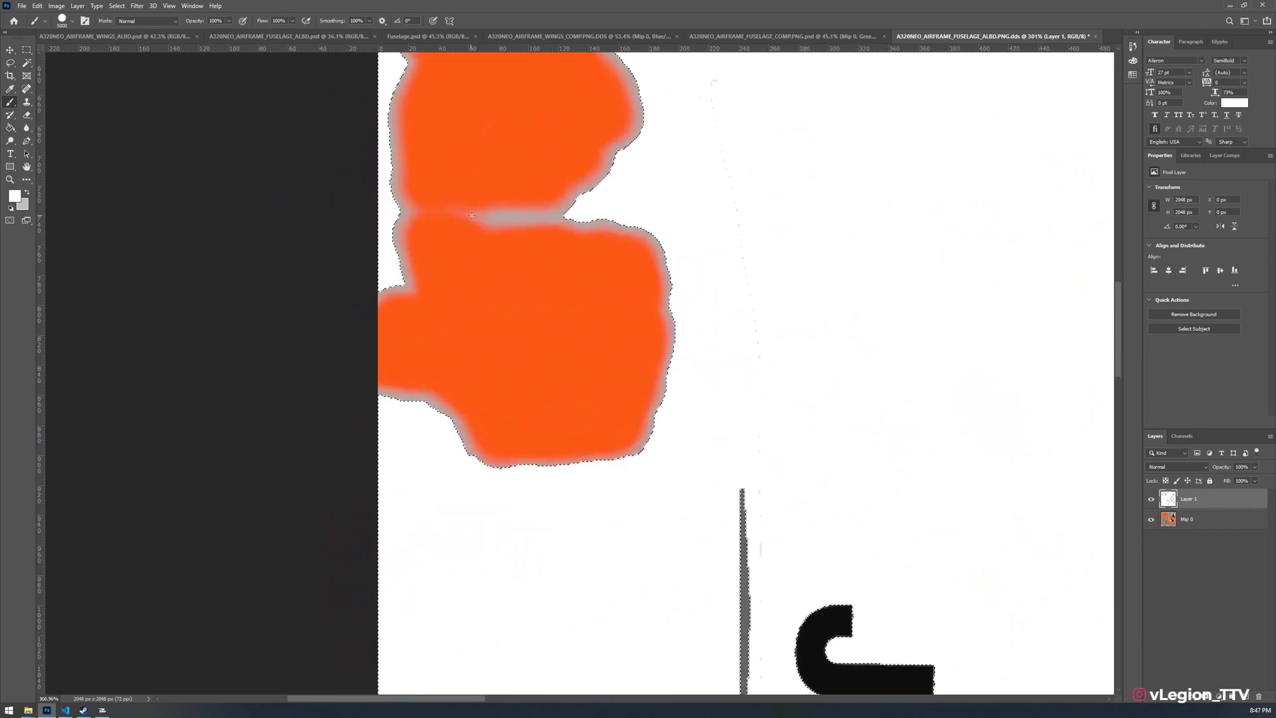
pyautogui.scroll(-8, 555, 216)
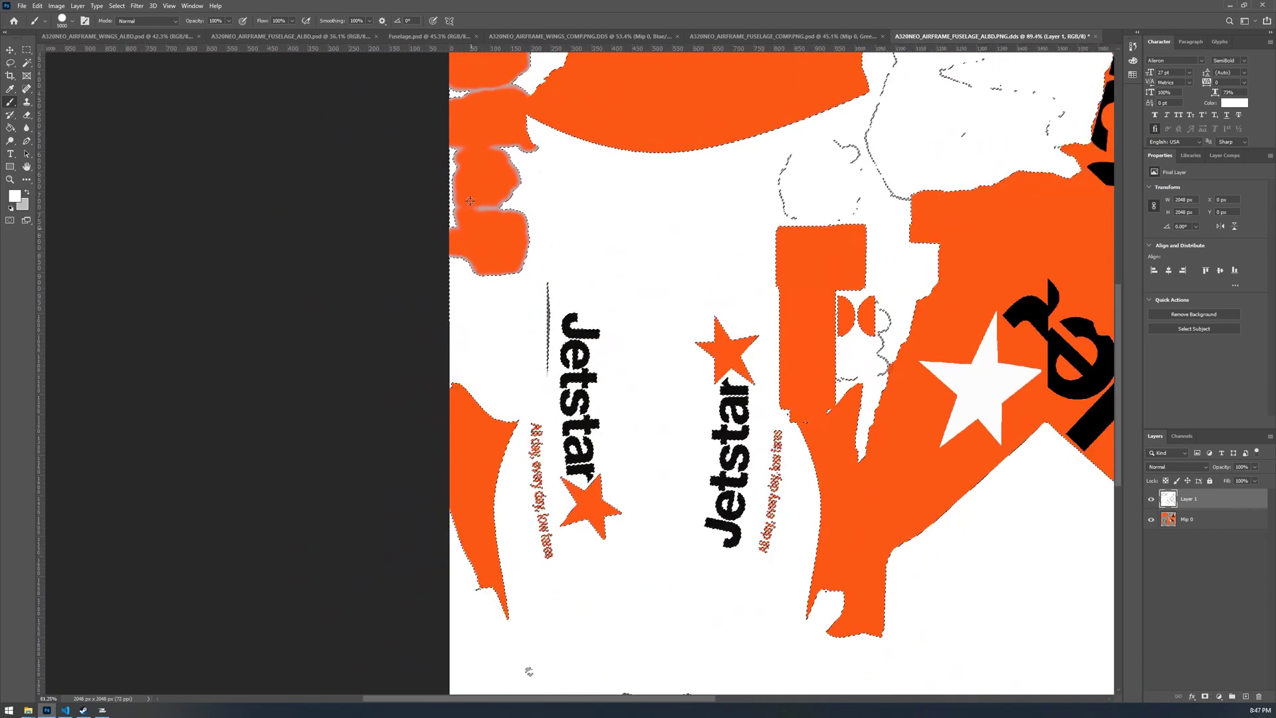
pyautogui.scroll(1, 507, 222)
pyautogui.scroll(-3, 398, 239)
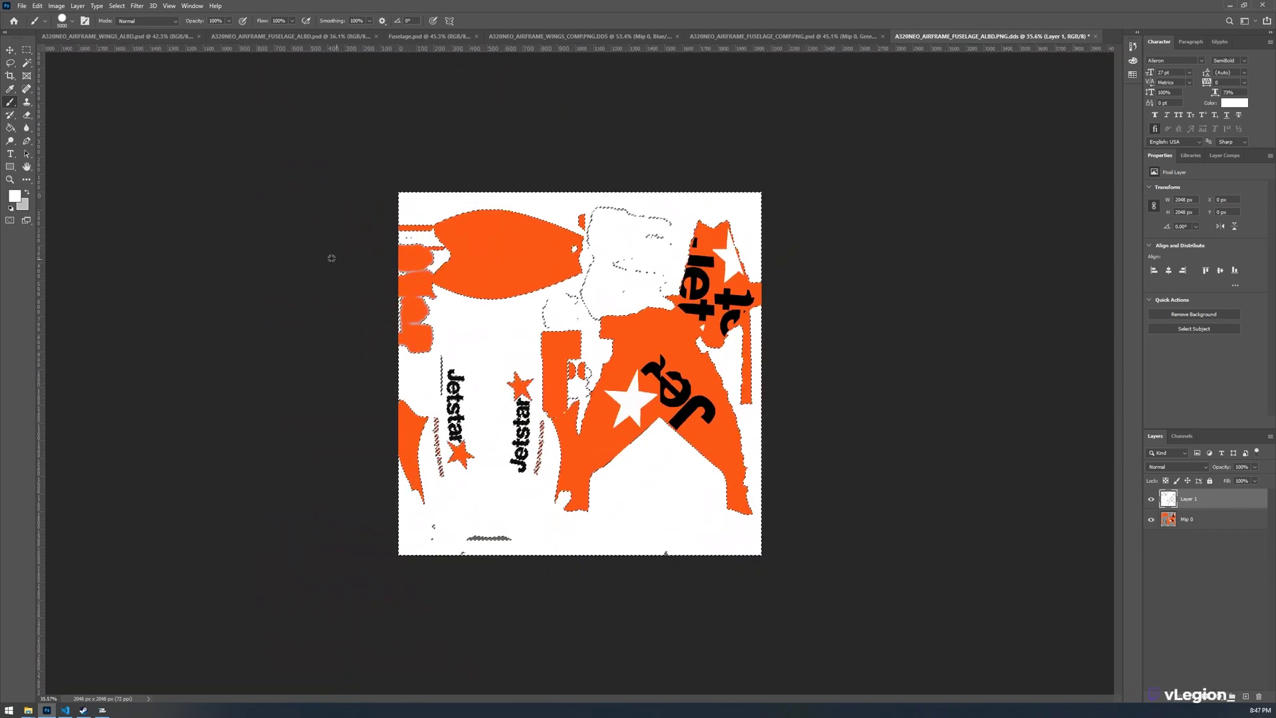
# Export the repainted texture in NVIDIA Texture Tools DDS format, replacing A320NEO_AIRFRAME_FUSELAGE_ALBD.PNG.dds in the TEXTURE.JETSTAR2 folder.
pyautogui.press('v')
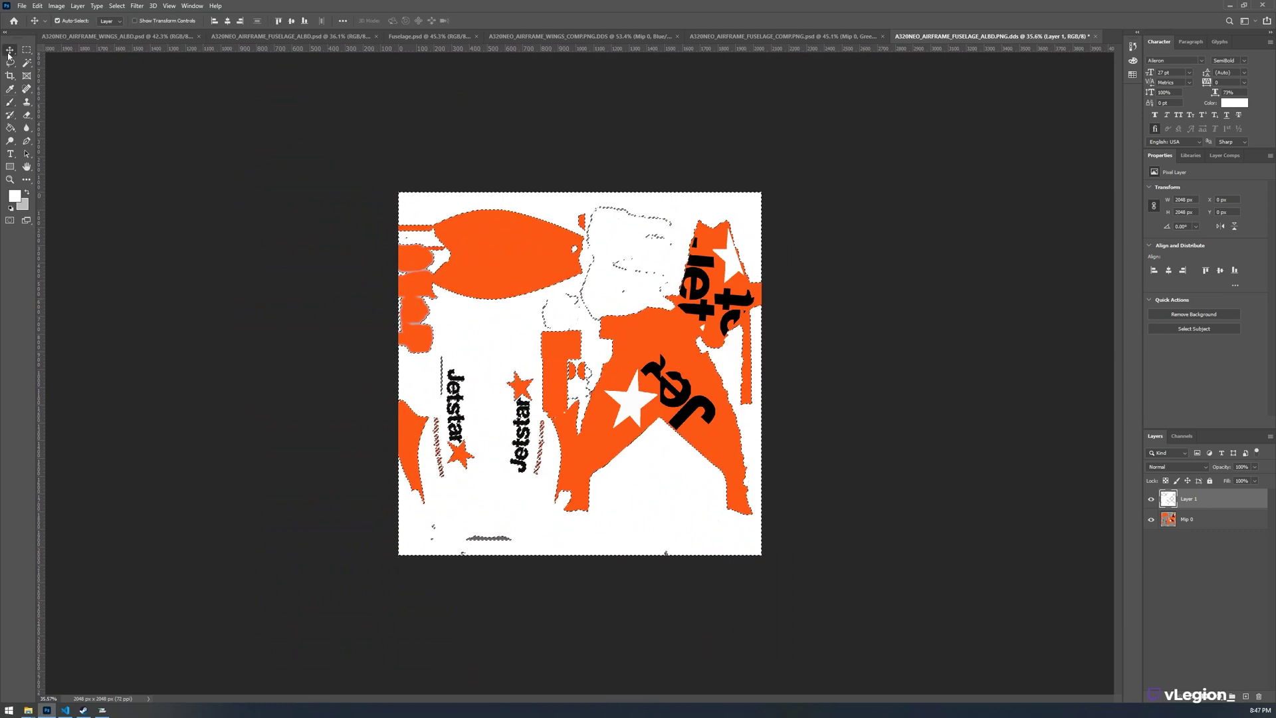
pyautogui.hotkey('ctrl', 'shift', 's')
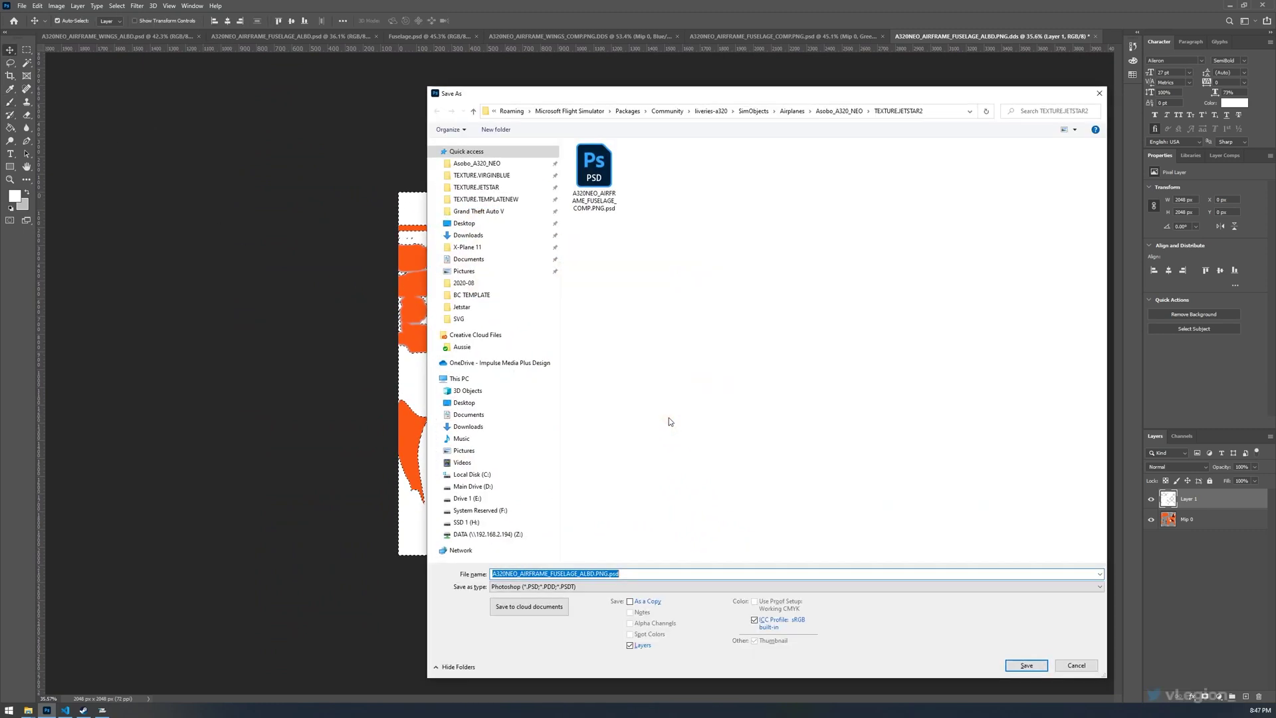
pyautogui.hotkey('alt', 't')
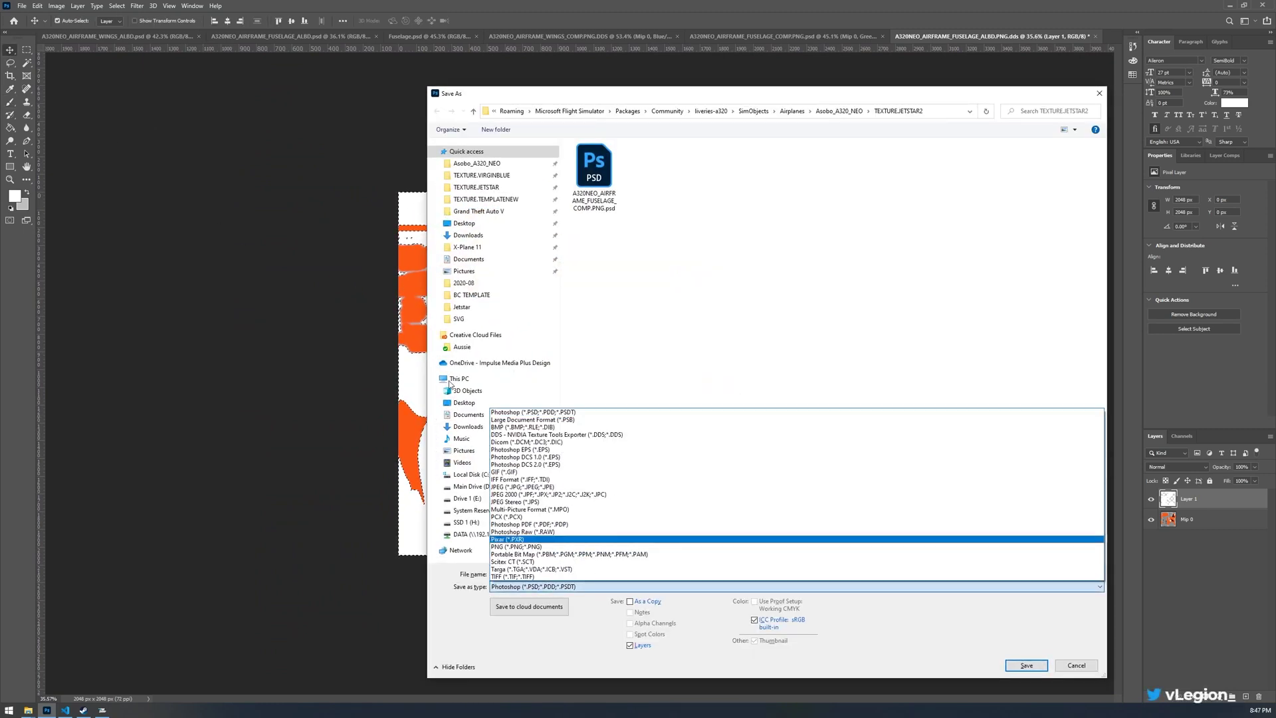
pyautogui.click(517, 435)
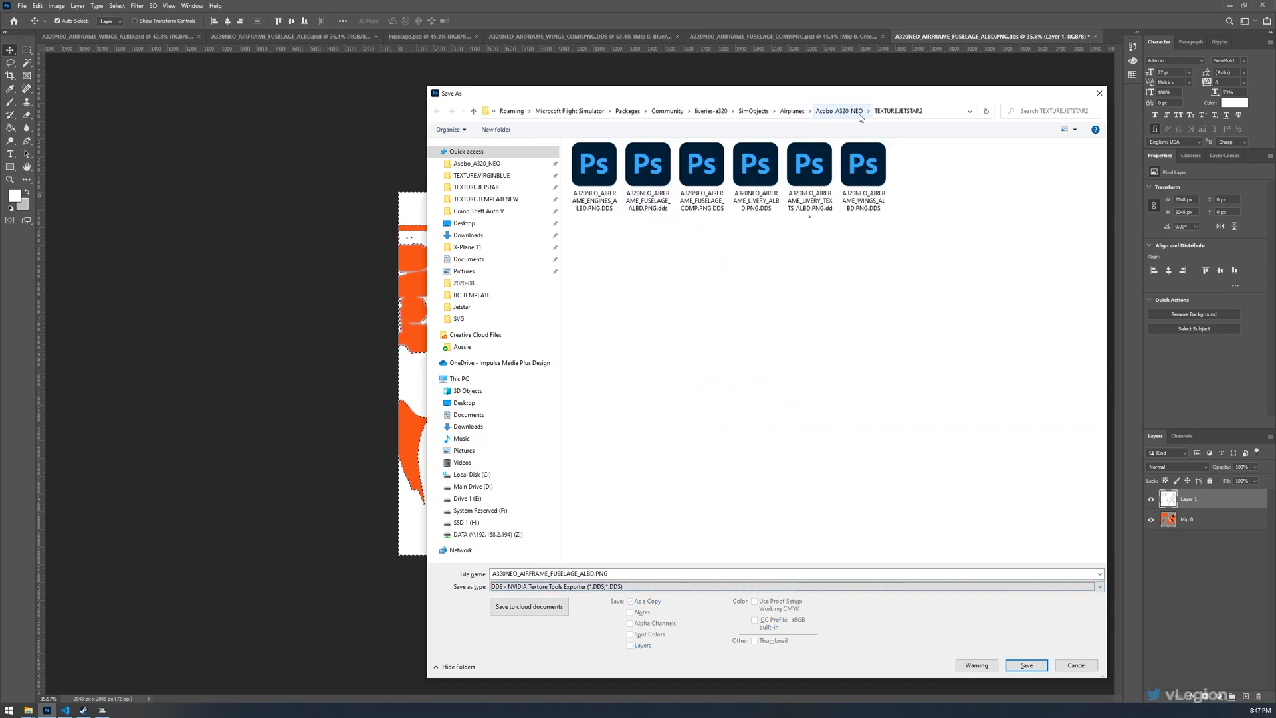
pyautogui.click(664, 167)
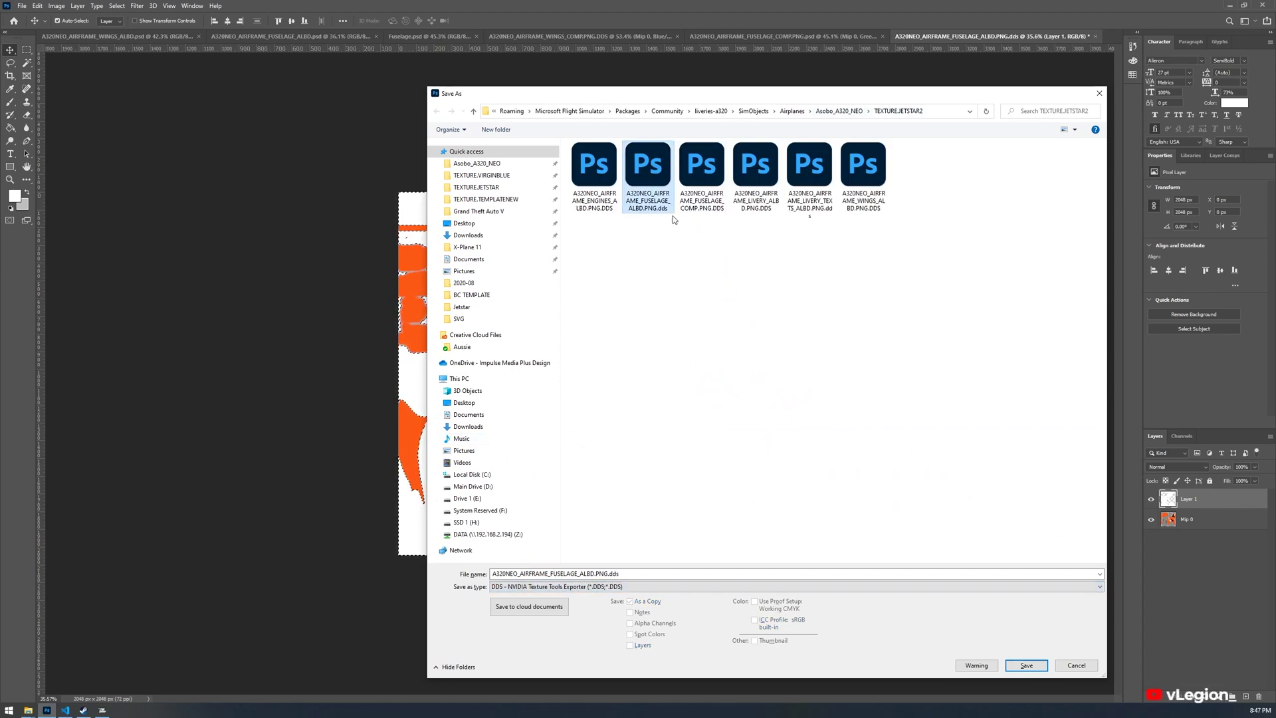
pyautogui.click(1027, 665)
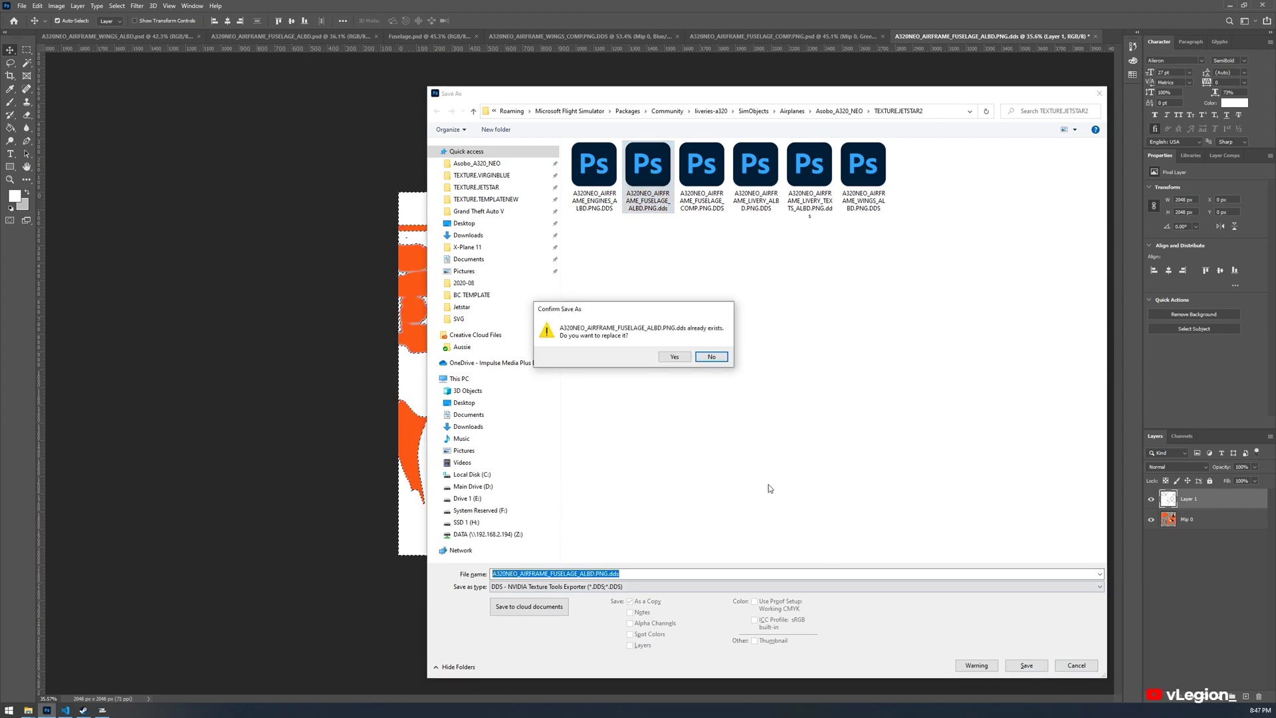
pyautogui.click(672, 357)
pyautogui.click(856, 567)
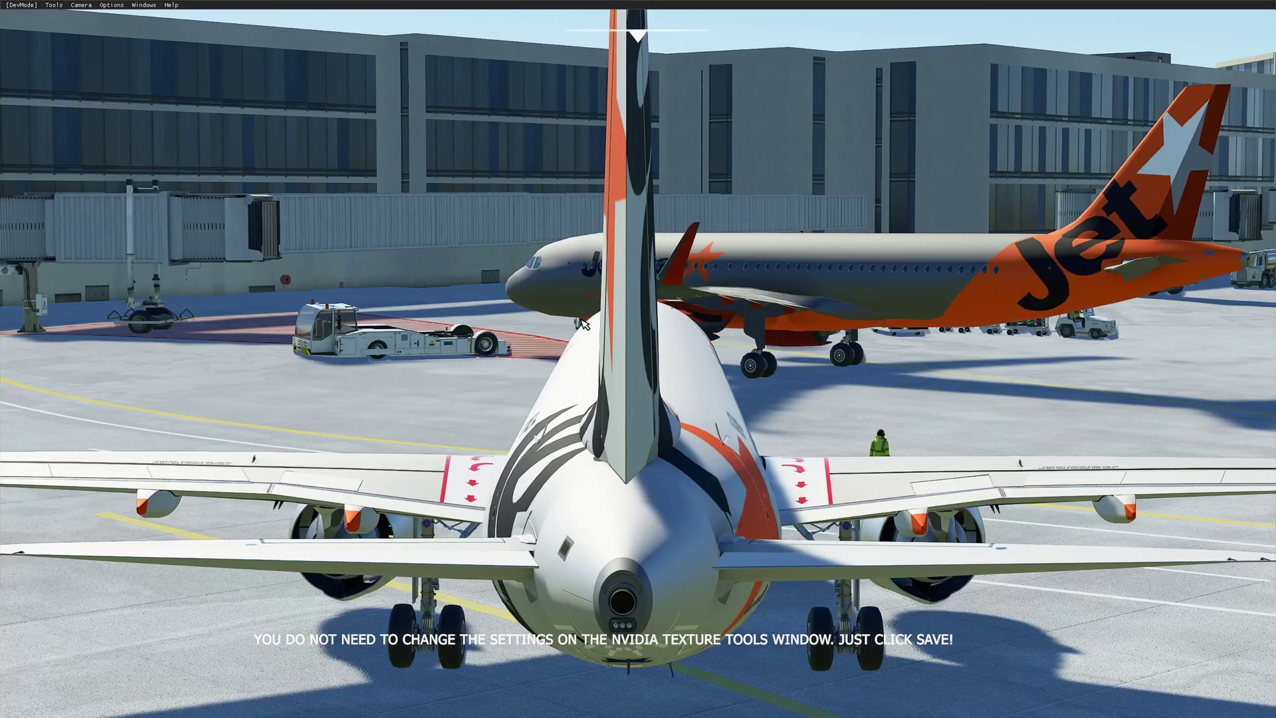
# Bring up the simulator's options screen and return to the apron view of the Jetstar aircraft.
pyautogui.press('Escape')
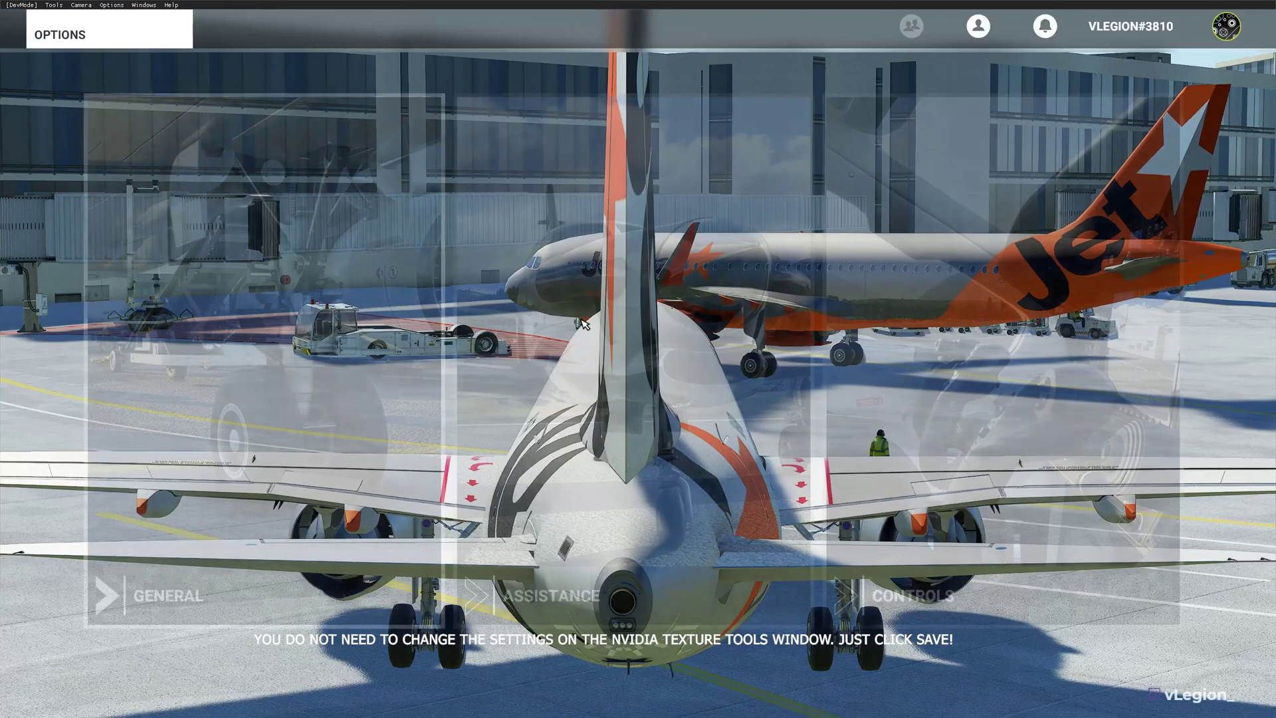
pyautogui.press('r')
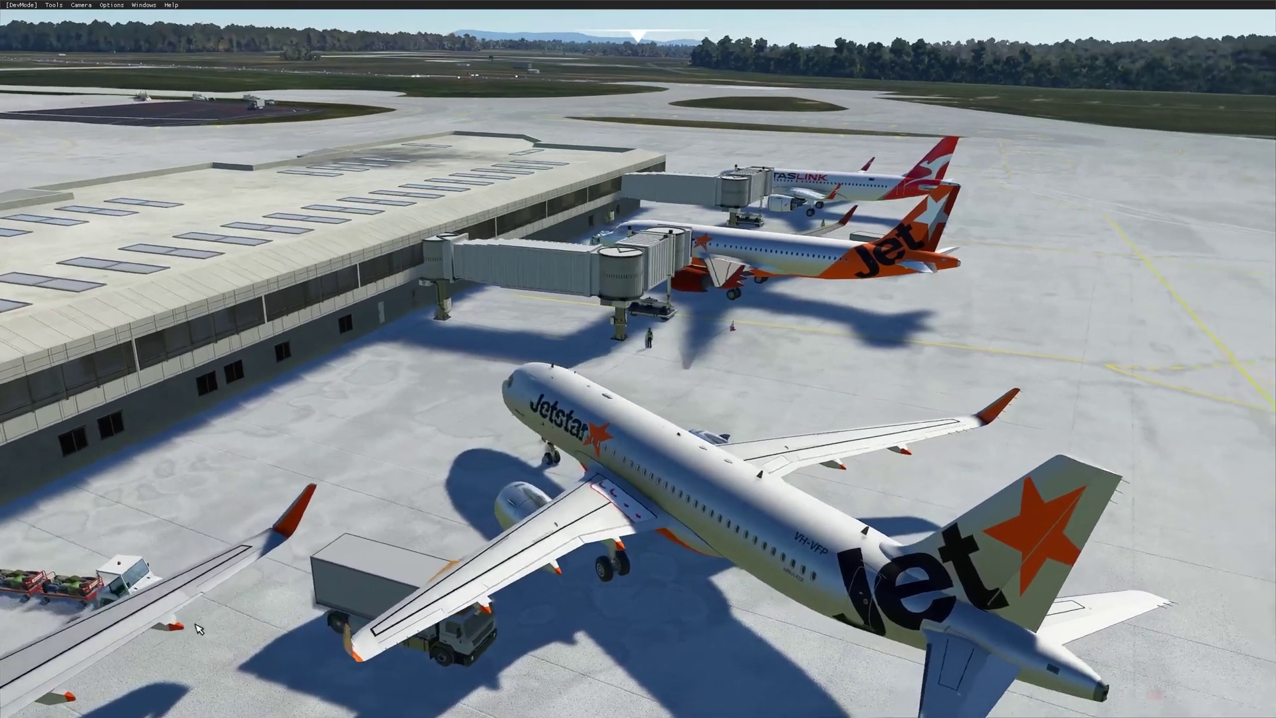
# Switch to Visual Studio Code and show the TEXTURE.JETSTAR2 COMP entries in the liveries-a320 layout.json.
pyautogui.press('super+Tab')
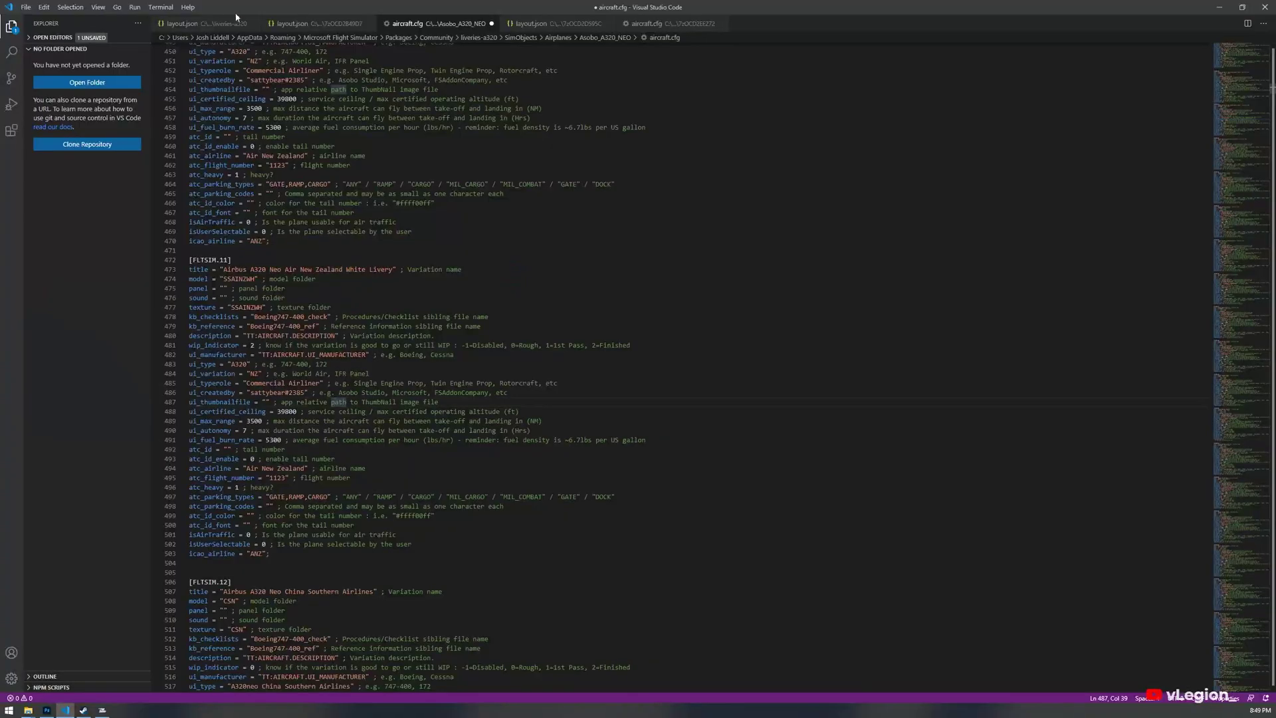
pyautogui.click(182, 24)
pyautogui.click(563, 384)
pyautogui.scroll(-2, 570, 446)
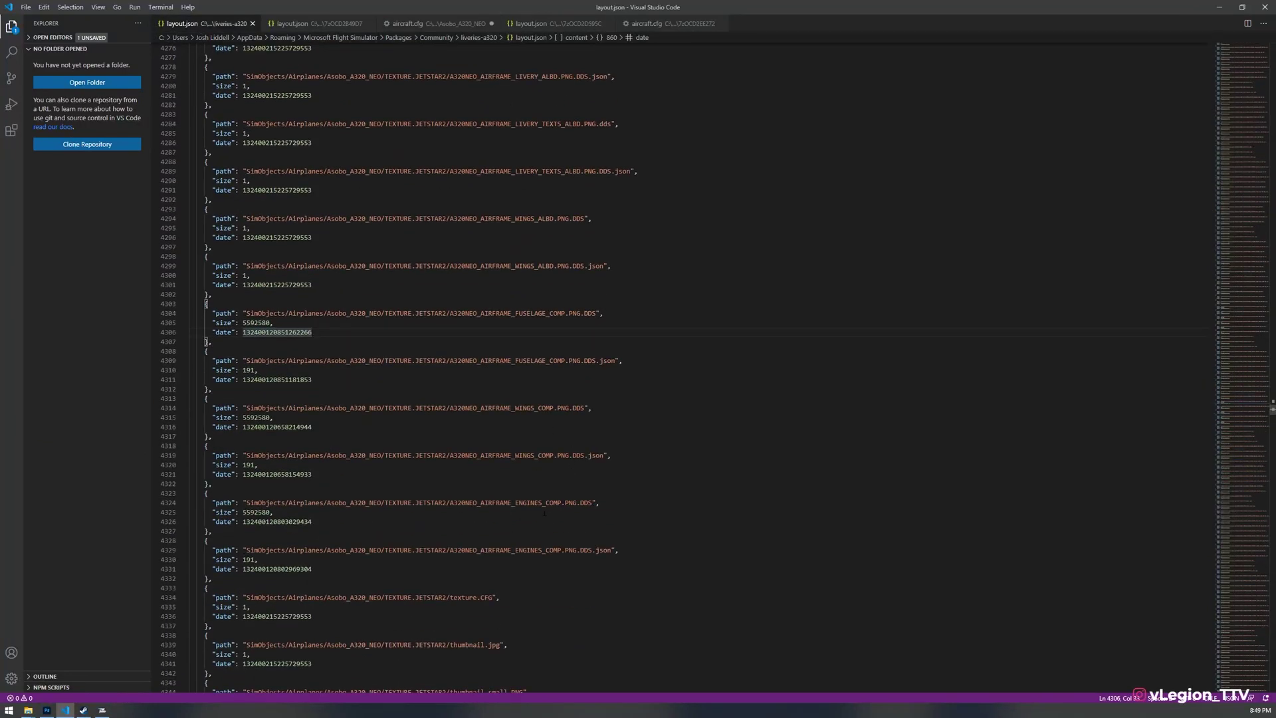
# Highlight the two TEXTURE.JETSTAR2 ENGINES_COMP entries in layout.json and review the entries around them.
pyautogui.moveTo(627, 503); pyautogui.dragTo(503, 576)
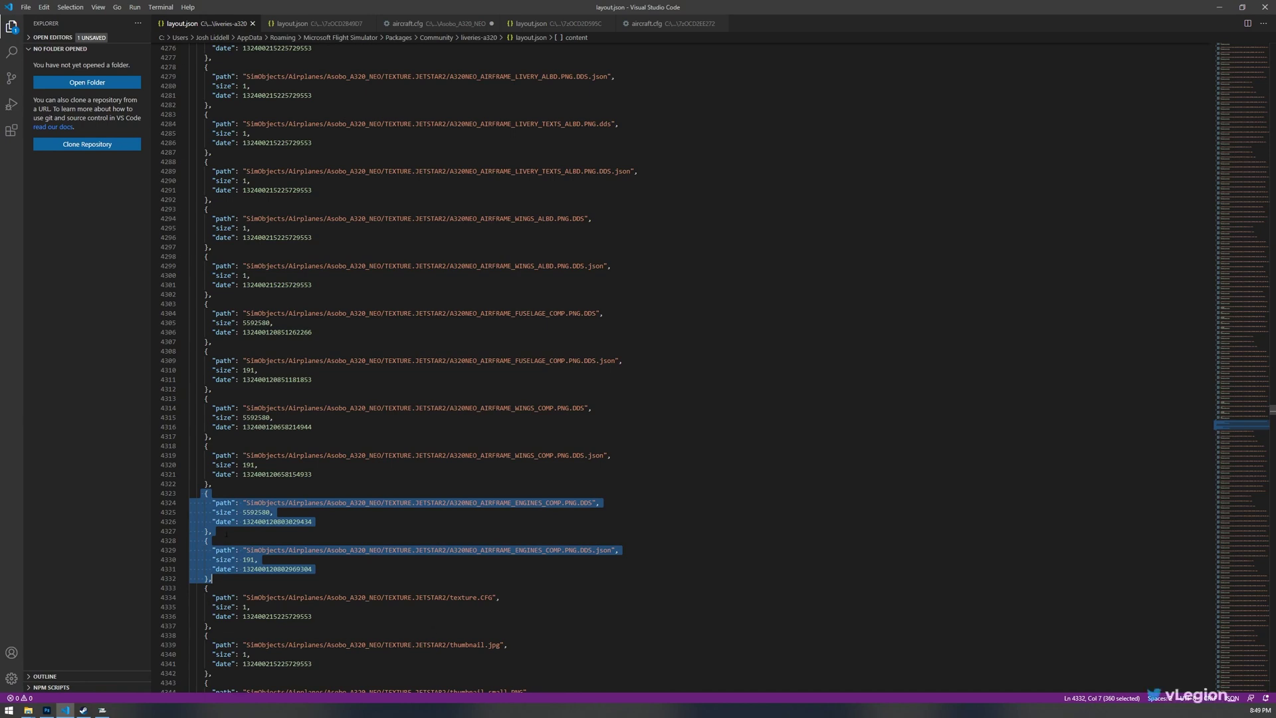
pyautogui.moveTo(214, 578); pyautogui.dragTo(197, 493)
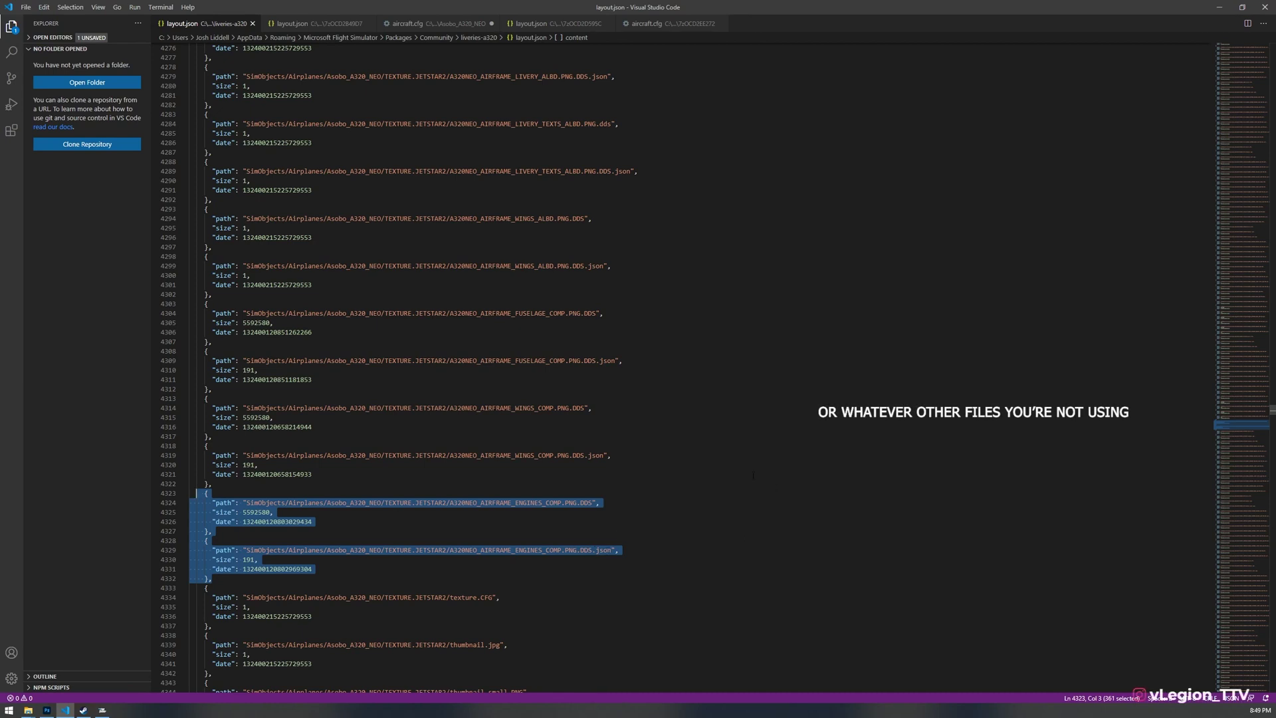
pyautogui.click(209, 587)
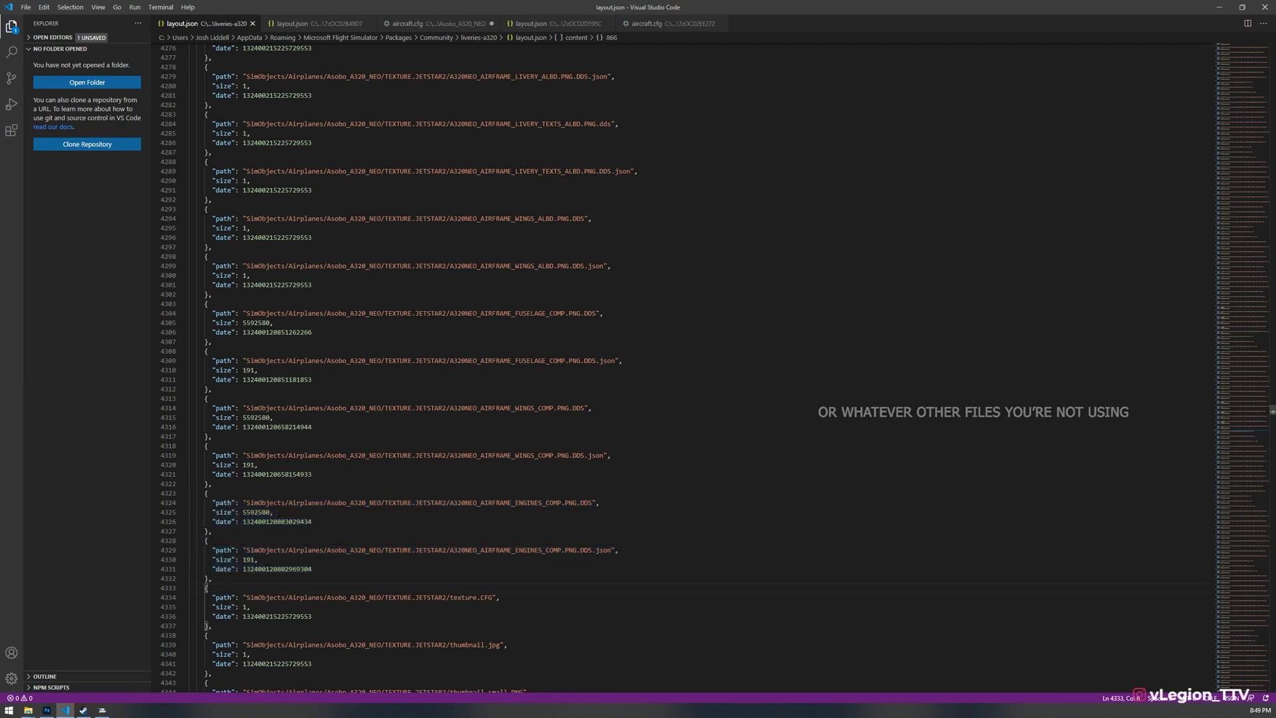
pyautogui.moveTo(204, 588); pyautogui.dragTo(247, 587)
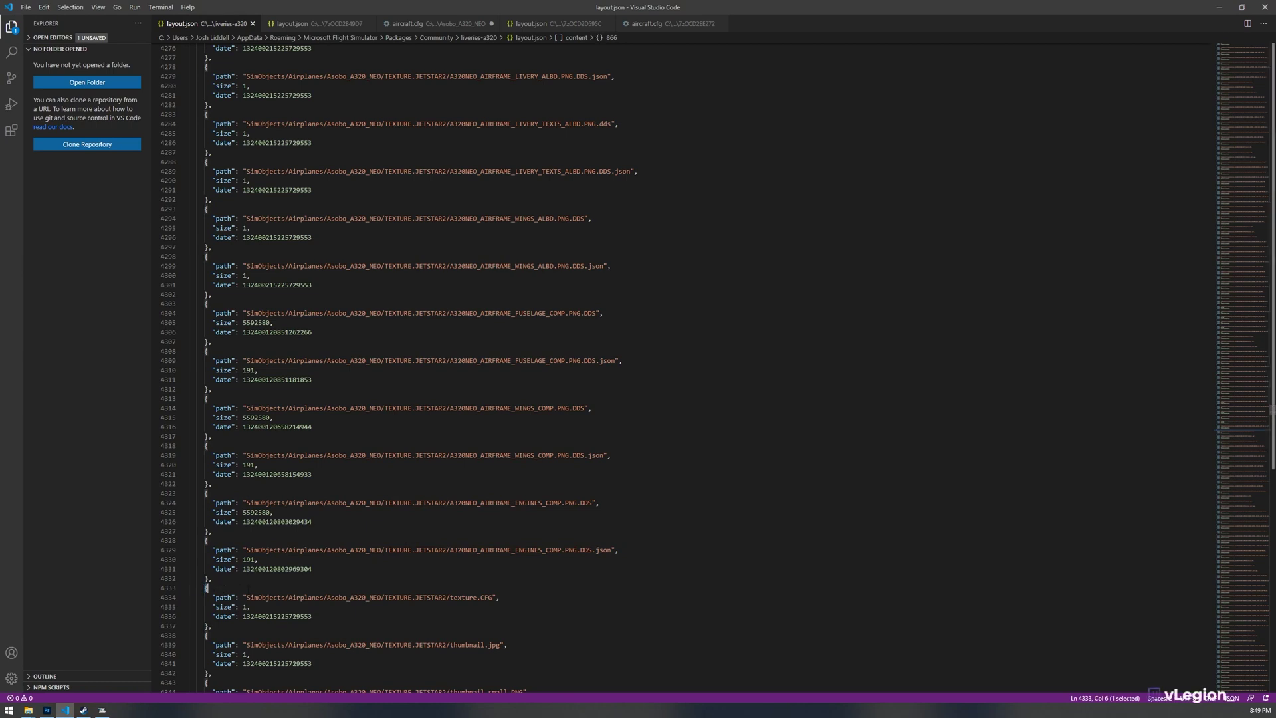
pyautogui.press('Escape')
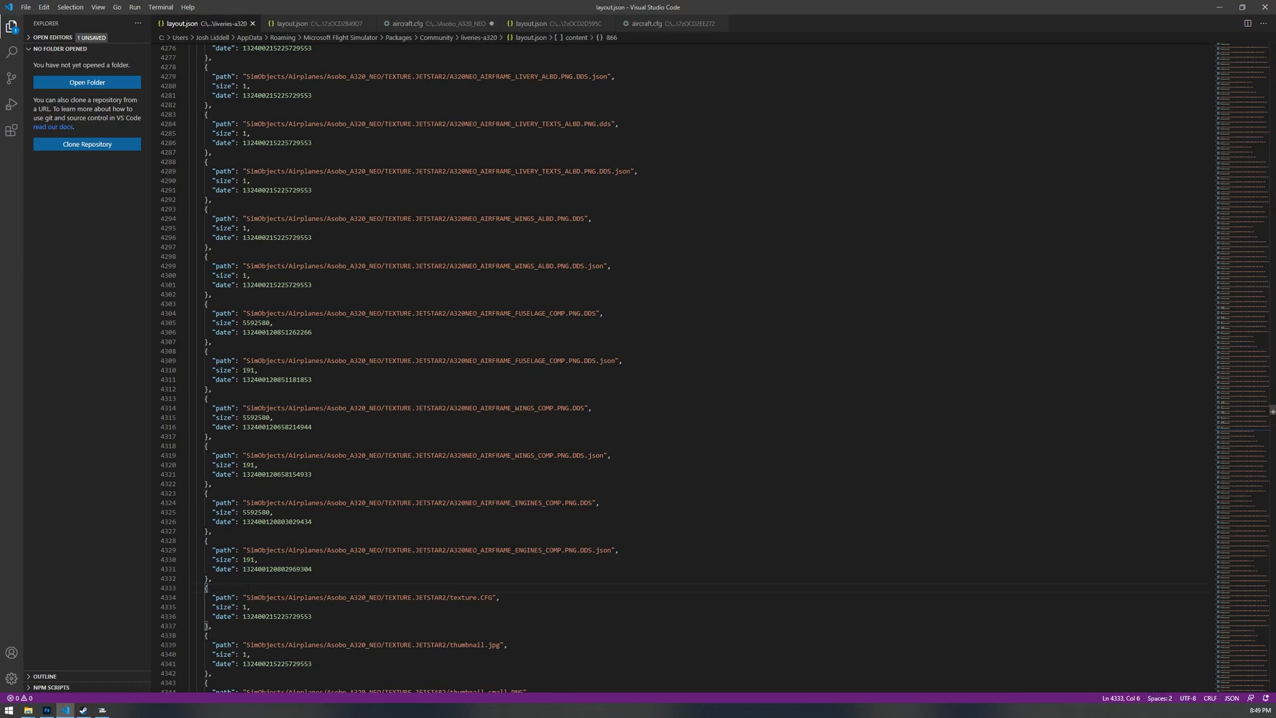
pyautogui.scroll(15, 791, 180)
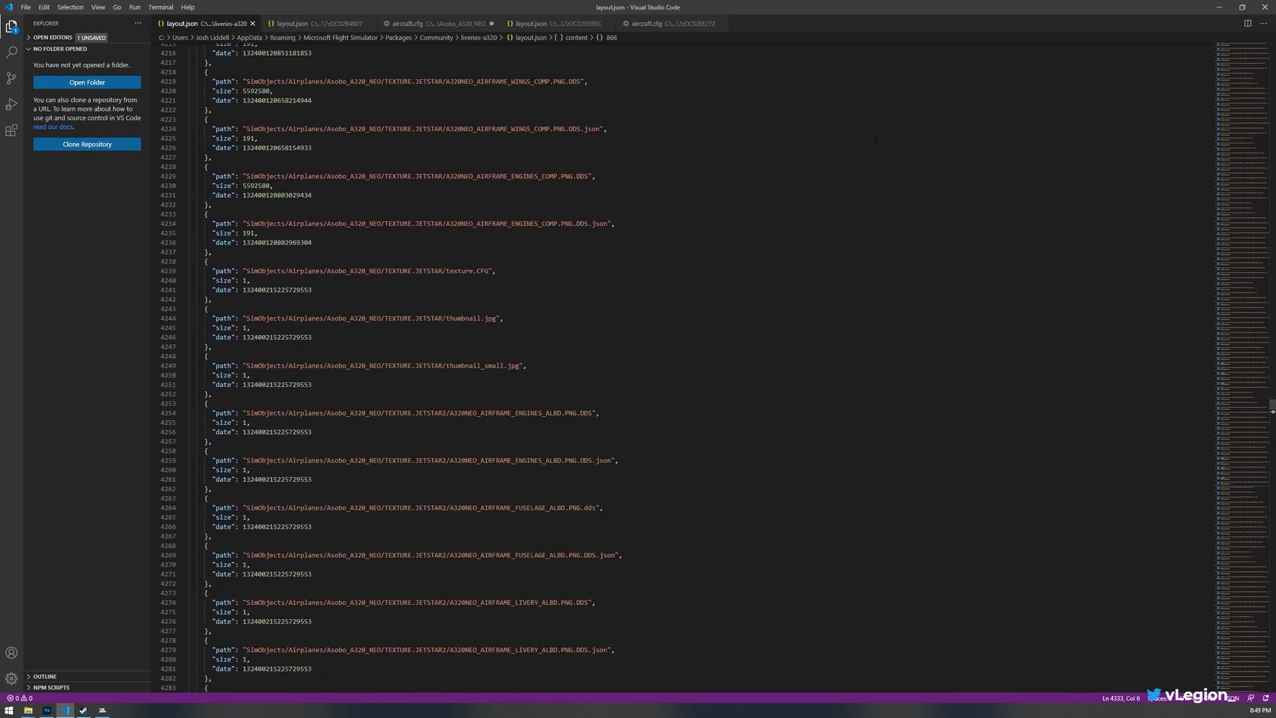
# Return to the simulator and use the camera options to inspect the Jetstar fuselage livery up close.
pyautogui.click(1220, 8)
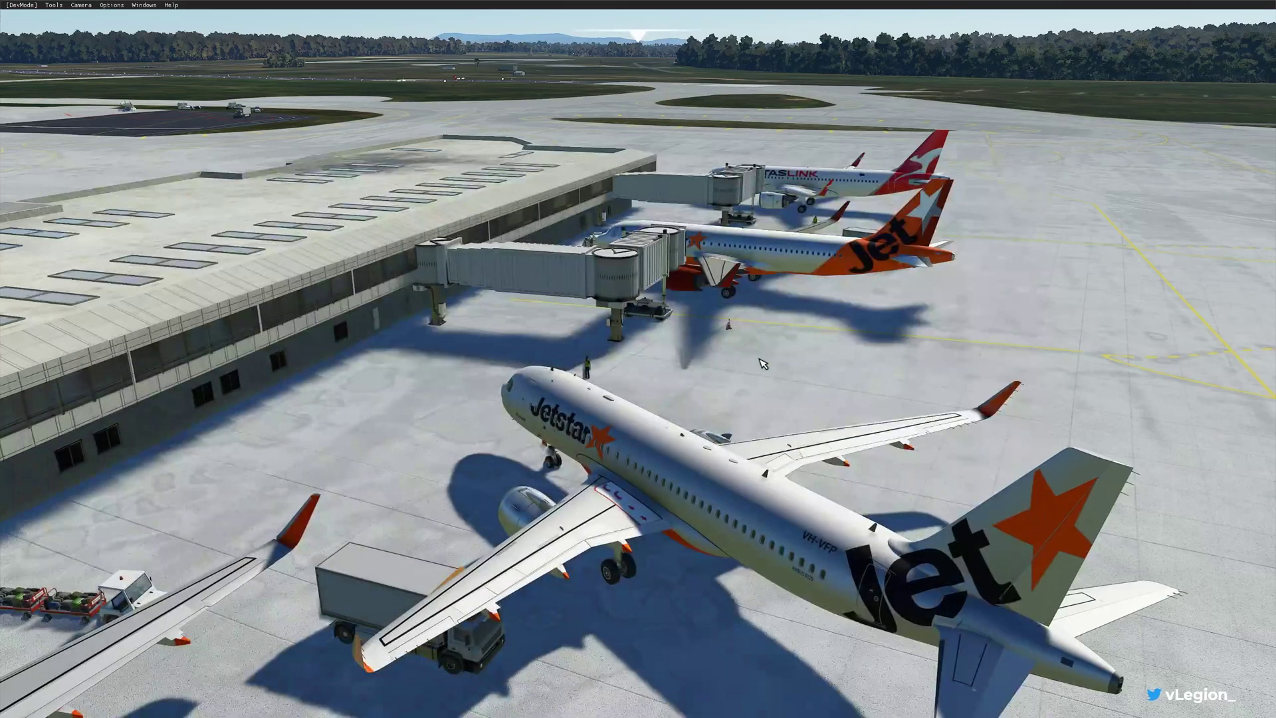
pyautogui.moveTo(824, 186); pyautogui.dragTo(707, 171)
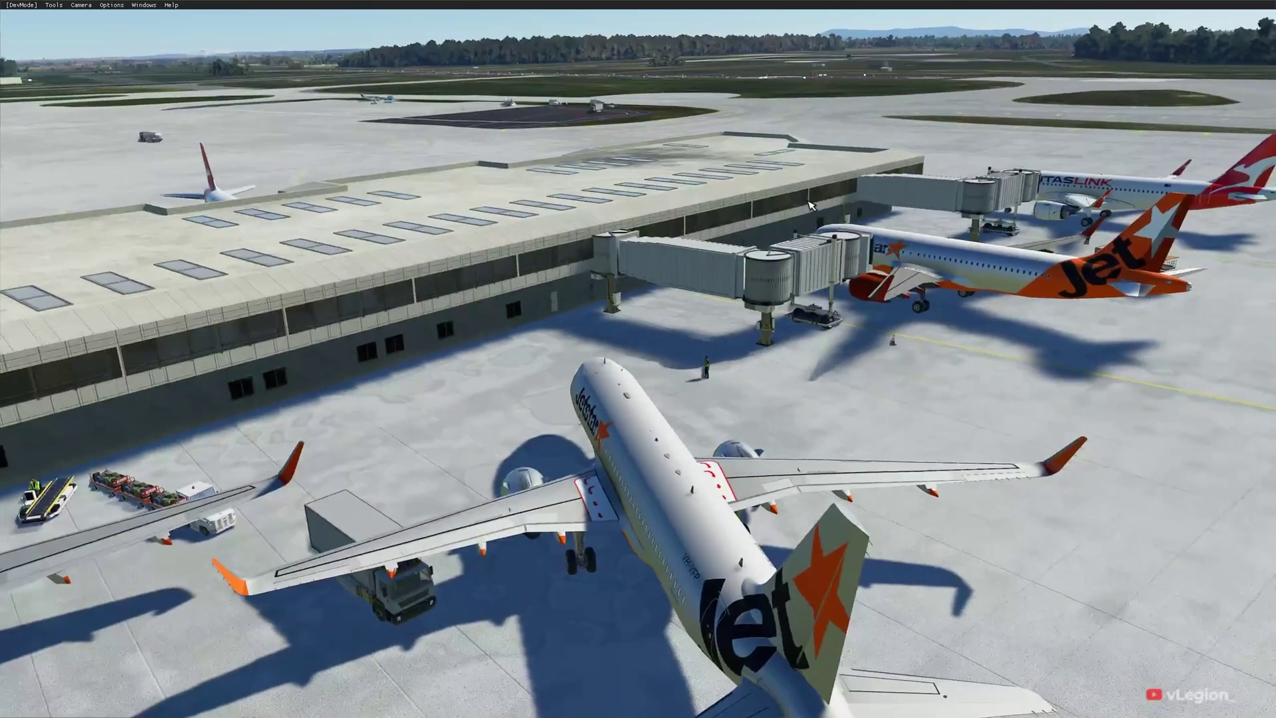
pyautogui.click(81, 5)
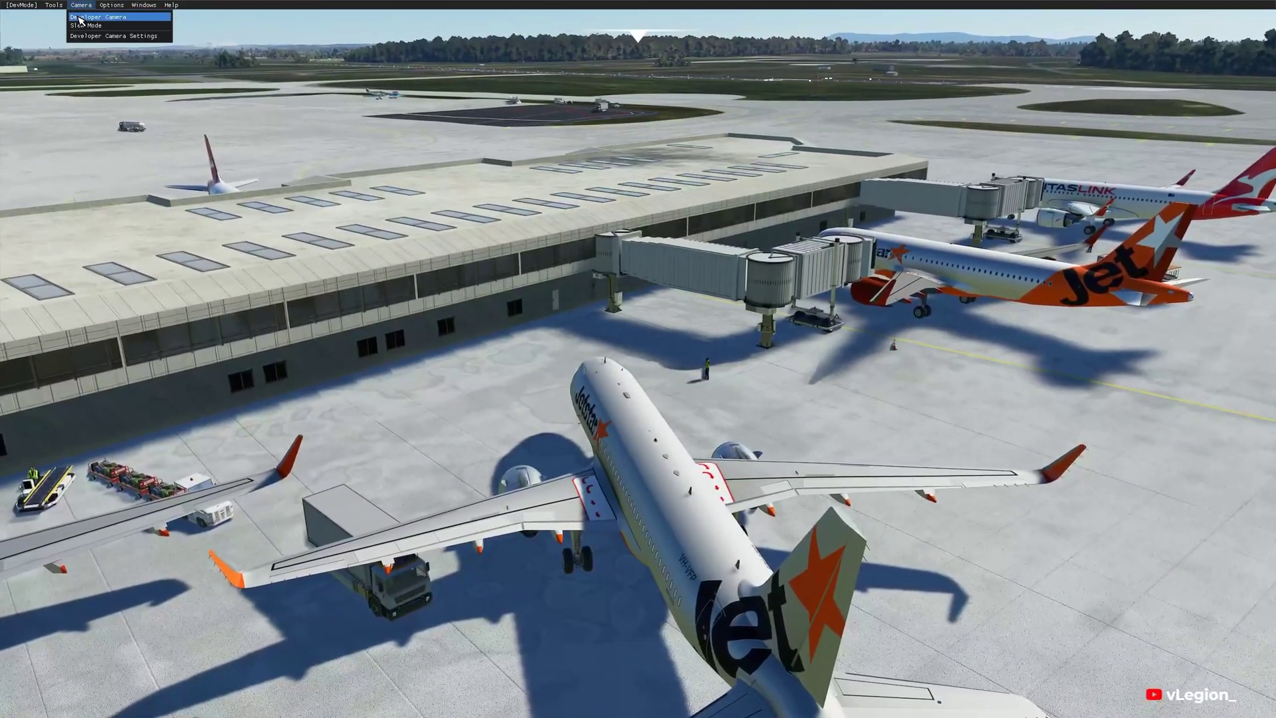
pyautogui.click(138, 33)
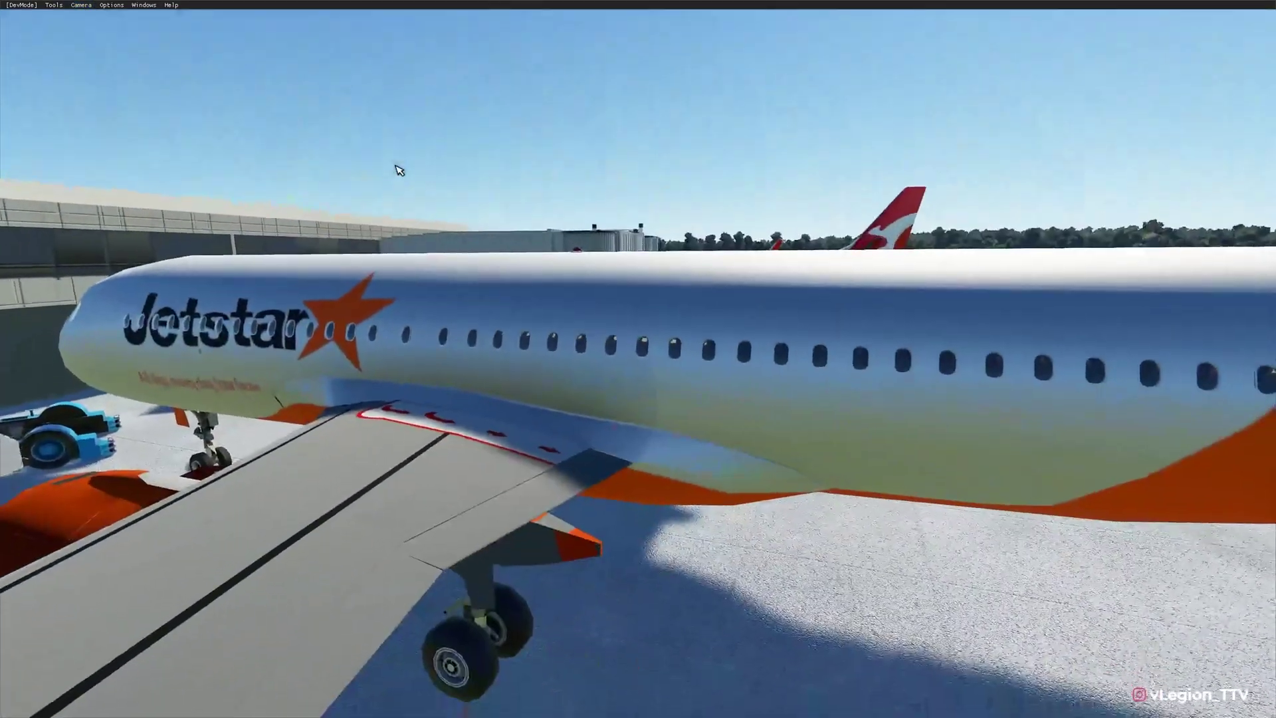